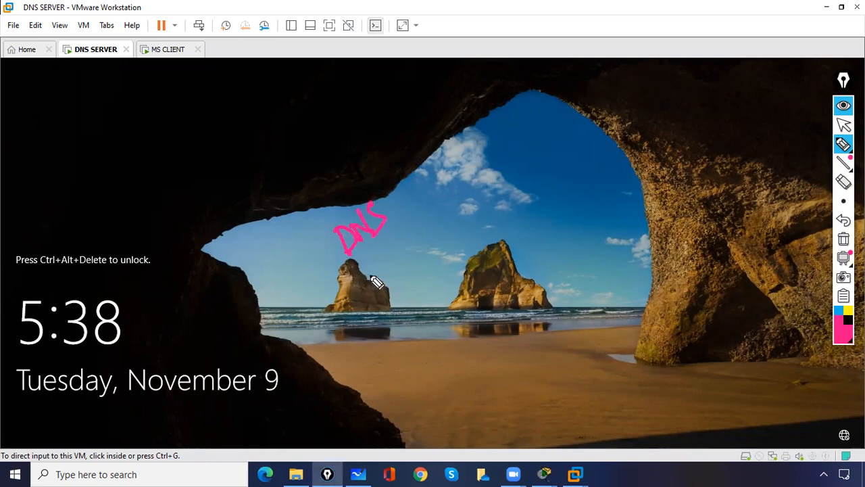
# - Hand-write DNS and IIS in pink with an arrow from DNS to cisco.com
pyautogui.moveTo(390, 243); pyautogui.dragTo(394, 273)
pyautogui.moveTo(285, 282); pyautogui.dragTo(309, 273)
pyautogui.moveTo(319, 315); pyautogui.dragTo(331, 301)
pyautogui.moveTo(370, 206)
pyautogui.mouseDown()
pyautogui.moveTo(408, 196)
pyautogui.moveTo(401, 201)
pyautogui.mouseUp()
pyautogui.moveTo(424, 169)
pyautogui.mouseDown()
pyautogui.moveTo(440, 178)
pyautogui.moveTo(452, 152)
pyautogui.moveTo(477, 145)
pyautogui.moveTo(519, 108)
pyautogui.mouseUp()
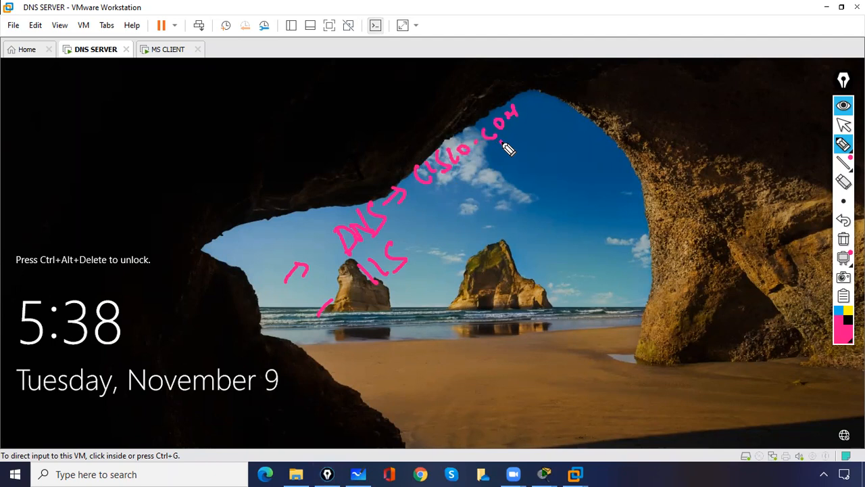
# - Draw arrows off cisco.com branching into a forward record label and a PTR lookup
pyautogui.moveTo(525, 115)
pyautogui.mouseDown()
pyautogui.moveTo(541, 87)
pyautogui.moveTo(542, 96)
pyautogui.mouseUp()
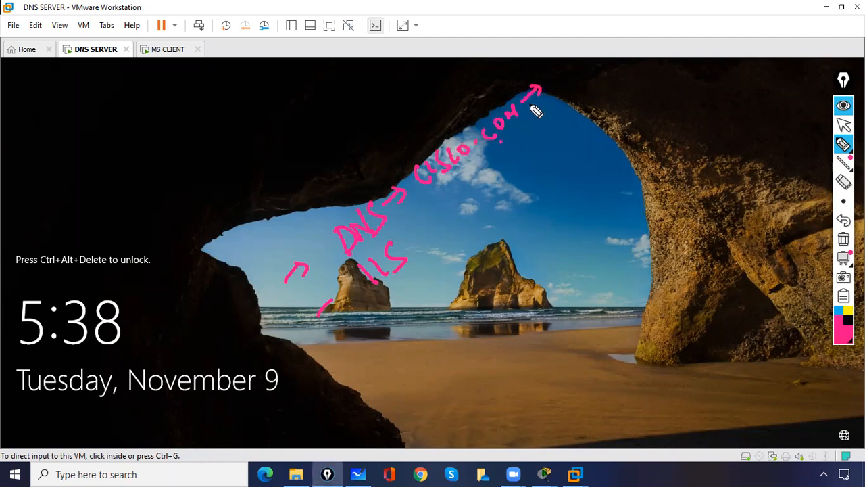
pyautogui.moveTo(524, 101)
pyautogui.mouseDown()
pyautogui.moveTo(532, 85)
pyautogui.moveTo(541, 96)
pyautogui.mouseUp()
pyautogui.moveTo(518, 125)
pyautogui.mouseDown()
pyautogui.moveTo(540, 132)
pyautogui.moveTo(567, 107)
pyautogui.mouseUp()
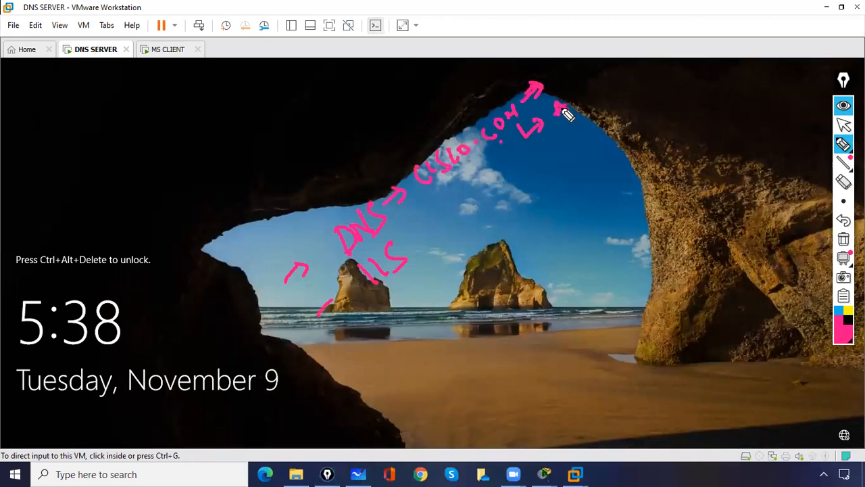
pyautogui.moveTo(534, 141)
pyautogui.mouseDown()
pyautogui.moveTo(560, 144)
pyautogui.moveTo(574, 135)
pyautogui.moveTo(614, 97)
pyautogui.moveTo(613, 85)
pyautogui.mouseUp()
pyautogui.moveTo(544, 157)
pyautogui.mouseDown()
pyautogui.moveTo(564, 152)
pyautogui.moveTo(565, 162)
pyautogui.moveTo(622, 125)
pyautogui.mouseUp()
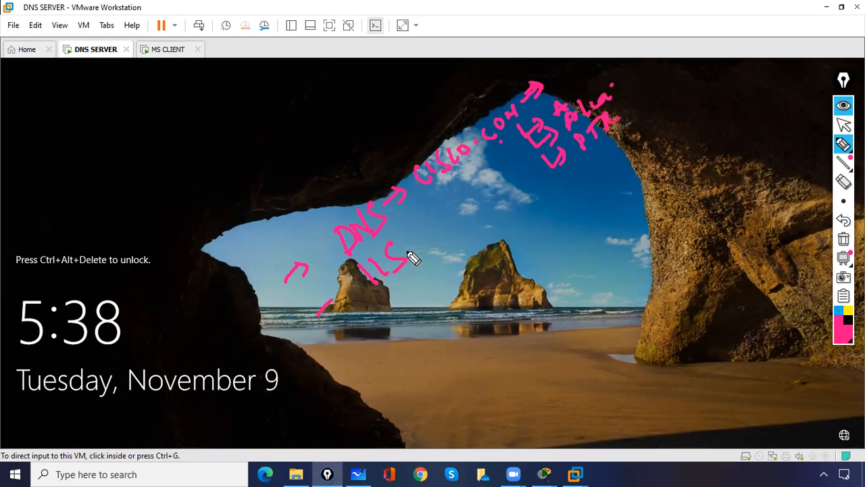
# - Draw an arrow from IIS to an underlined second cisco.com and bracket DNS with IIS
pyautogui.moveTo(408, 271)
pyautogui.mouseDown()
pyautogui.moveTo(419, 282)
pyautogui.moveTo(433, 272)
pyautogui.mouseUp()
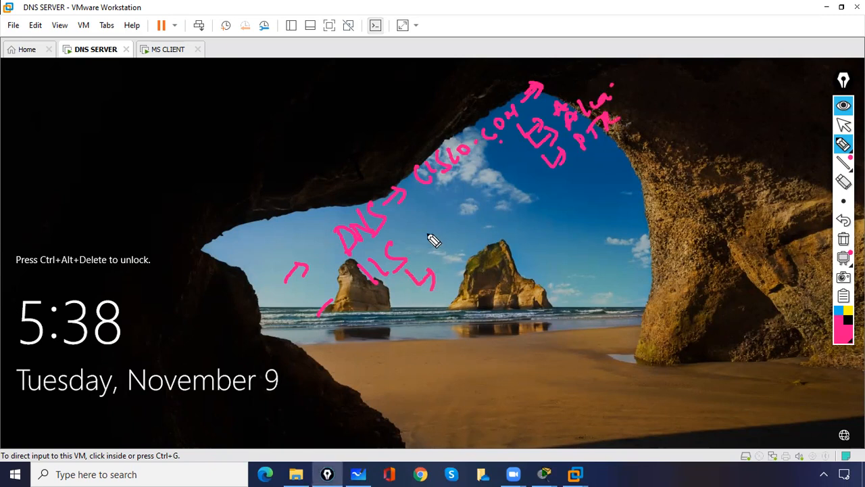
pyautogui.moveTo(320, 311); pyautogui.dragTo(345, 296)
pyautogui.moveTo(452, 262)
pyautogui.mouseDown()
pyautogui.moveTo(483, 251)
pyautogui.moveTo(559, 186)
pyautogui.mouseUp()
pyautogui.moveTo(465, 273); pyautogui.dragTo(504, 243)
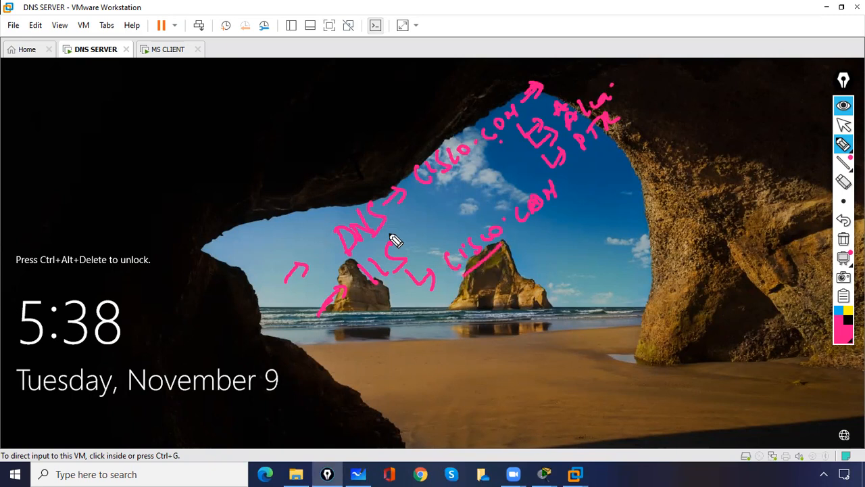
pyautogui.moveTo(308, 200); pyautogui.dragTo(328, 218)
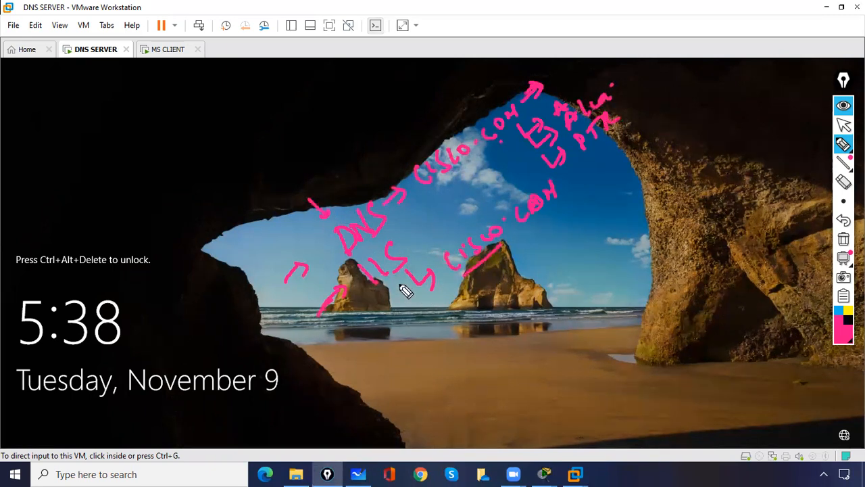
pyautogui.moveTo(333, 244); pyautogui.dragTo(364, 269)
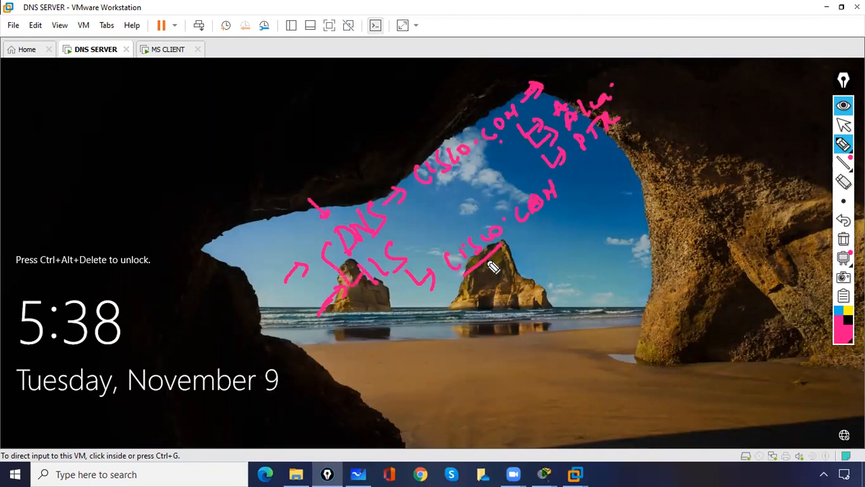
# - Add a branch under cisco.com leading to a pink box with a www note
pyautogui.moveTo(495, 269)
pyautogui.mouseDown()
pyautogui.moveTo(493, 261)
pyautogui.moveTo(513, 255)
pyautogui.mouseUp()
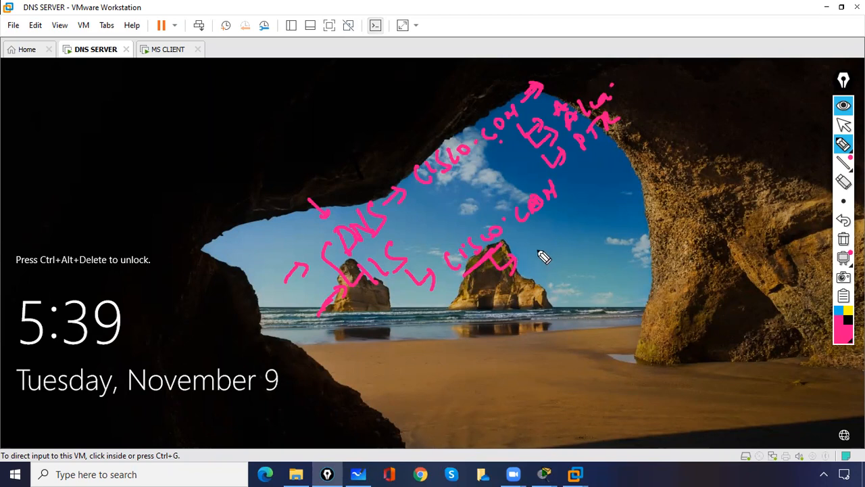
pyautogui.moveTo(550, 256)
pyautogui.mouseDown()
pyautogui.moveTo(587, 203)
pyautogui.moveTo(566, 259)
pyautogui.moveTo(574, 247)
pyautogui.mouseUp()
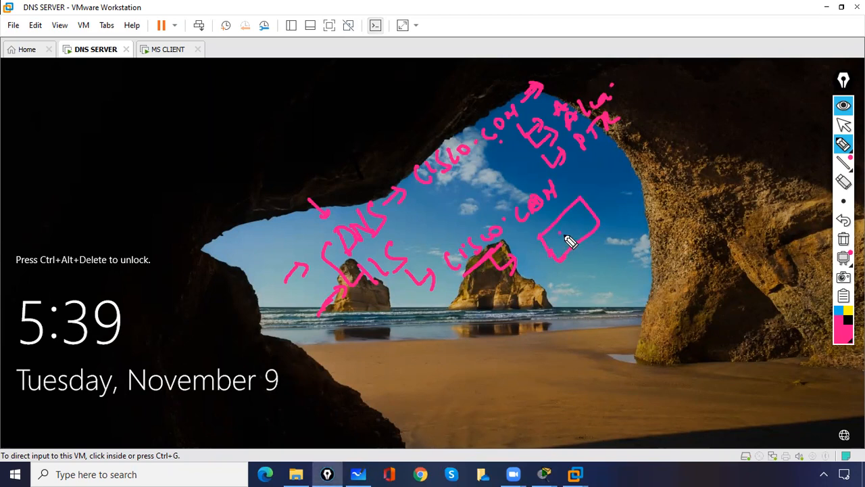
pyautogui.moveTo(566, 242); pyautogui.dragTo(591, 218)
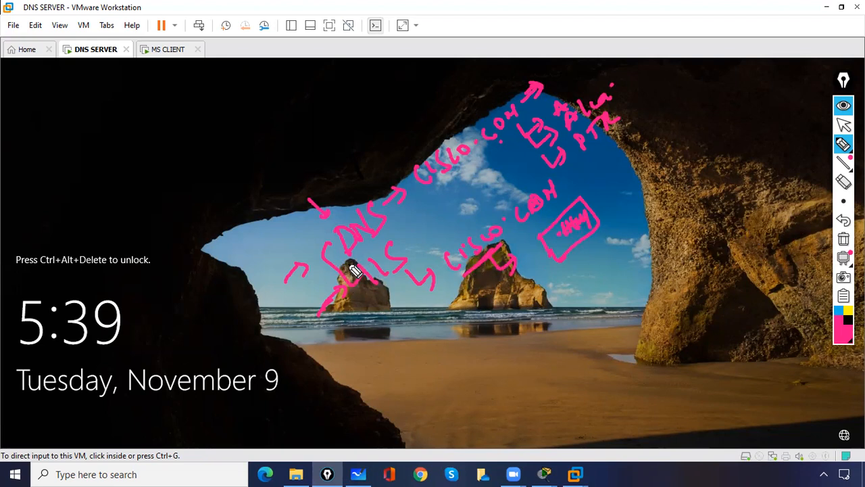
# - Write a word near the beach, point an arrow at it, circle it, and link IIS toward cisco.com
pyautogui.moveTo(525, 338)
pyautogui.mouseDown()
pyautogui.moveTo(518, 332)
pyautogui.moveTo(557, 322)
pyautogui.moveTo(556, 302)
pyautogui.moveTo(557, 313)
pyautogui.mouseUp()
pyautogui.moveTo(483, 373)
pyautogui.mouseDown()
pyautogui.moveTo(504, 353)
pyautogui.moveTo(511, 361)
pyautogui.mouseUp()
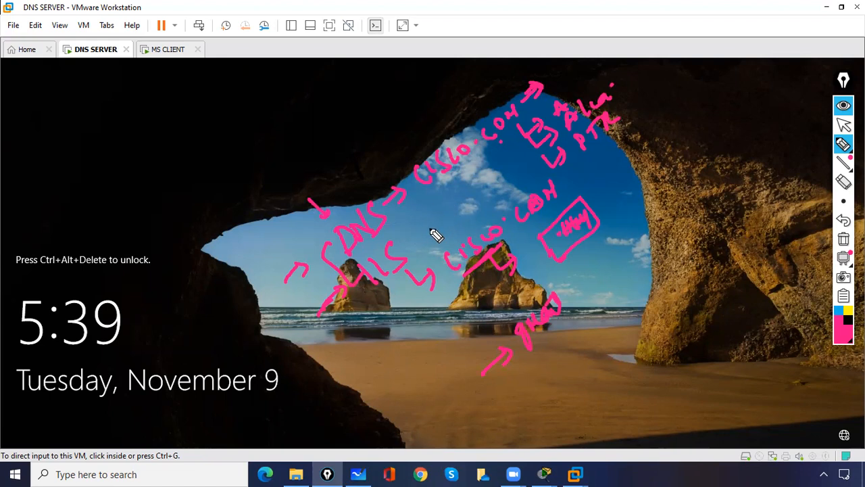
pyautogui.moveTo(383, 295); pyautogui.dragTo(427, 274)
pyautogui.moveTo(554, 288); pyautogui.dragTo(532, 298)
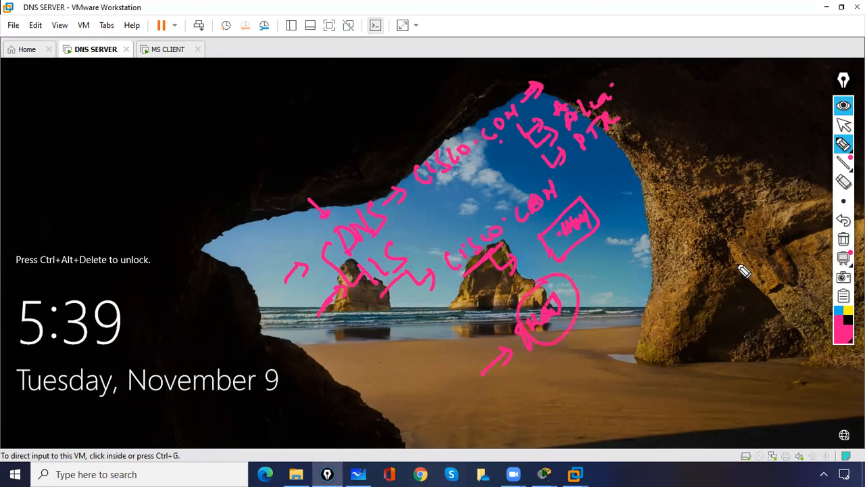
# - Erase all pink annotations, stop the pen, and return input to the virtual machine
pyautogui.click(843, 238)
pyautogui.click(844, 125)
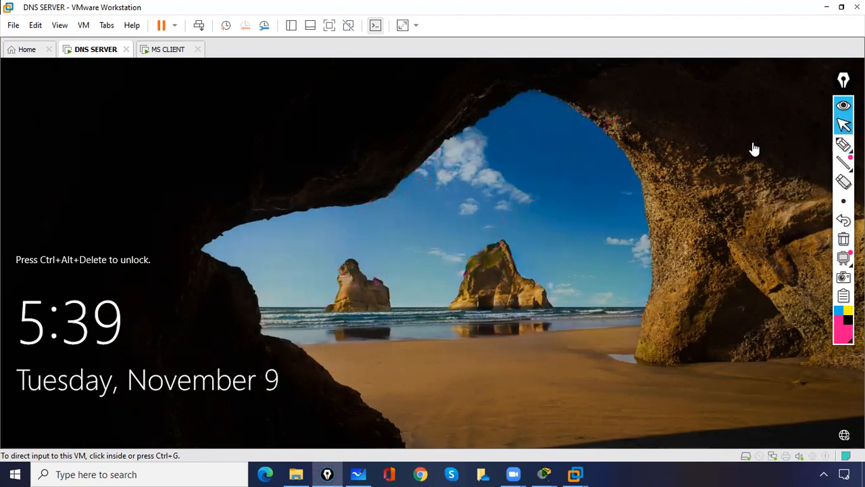
pyautogui.click(114, 73)
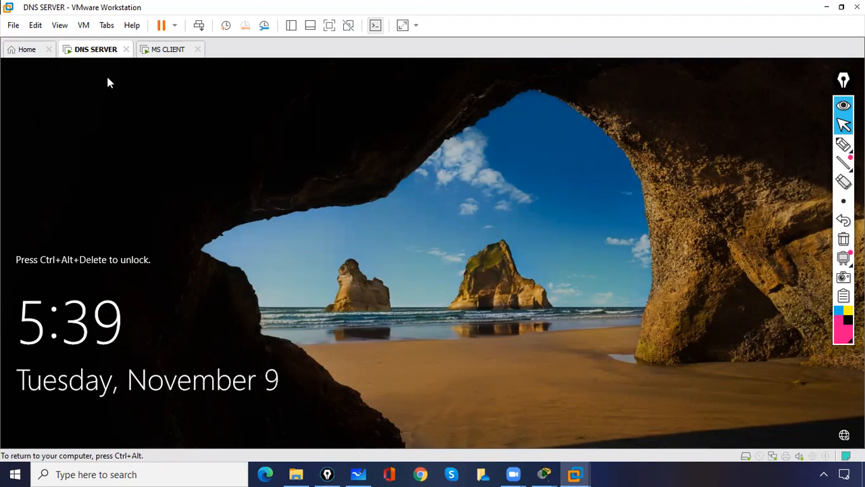
# - Rename the virtual machine to DNS/IIS SERVER in its General settings
pyautogui.click(84, 25)
pyautogui.click(130, 184)
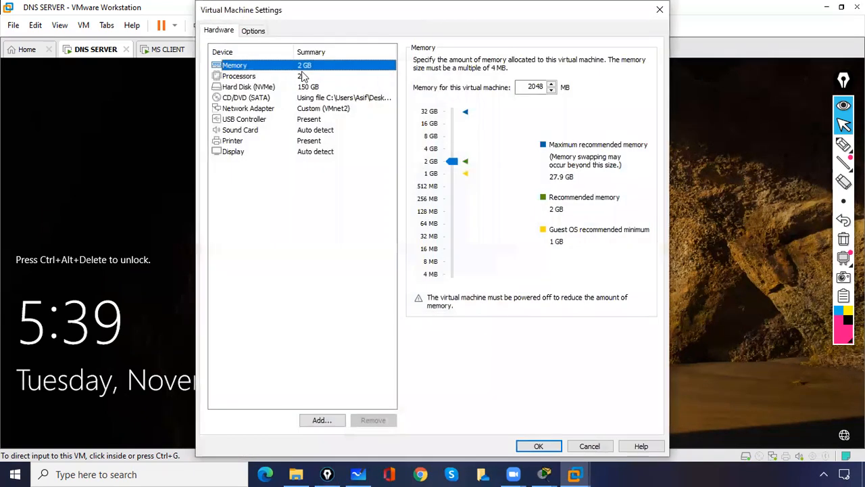
pyautogui.click(256, 32)
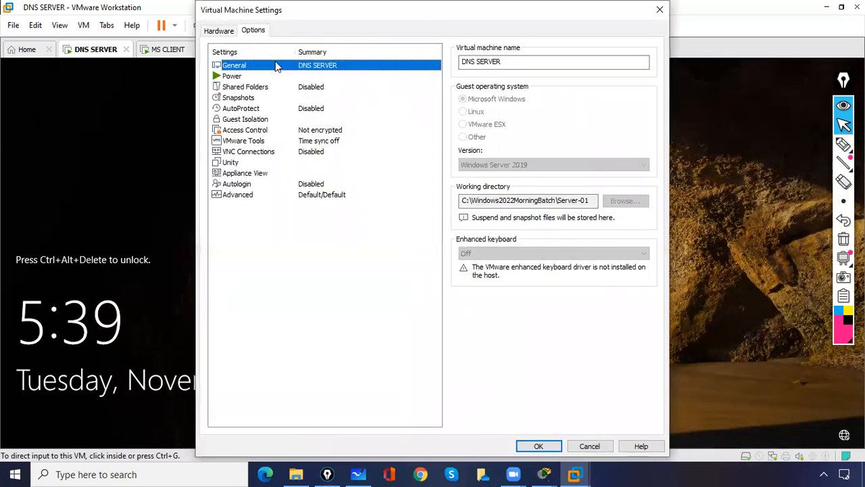
pyautogui.click(475, 62)
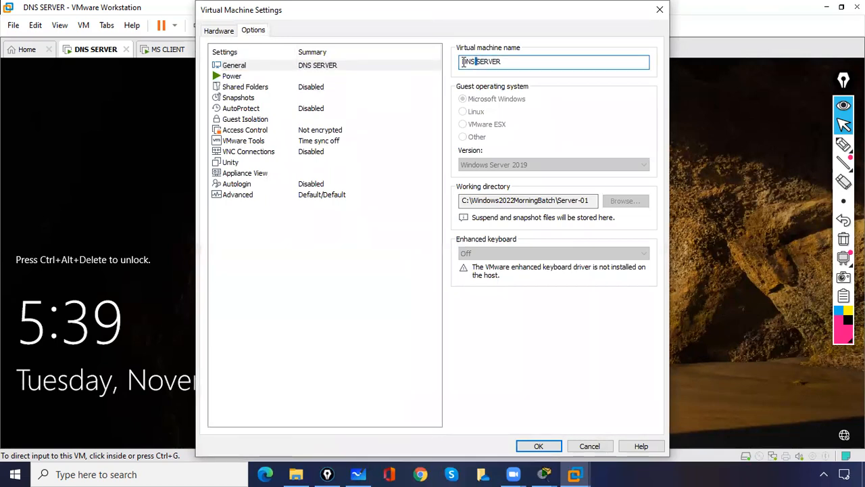
pyautogui.write('/')
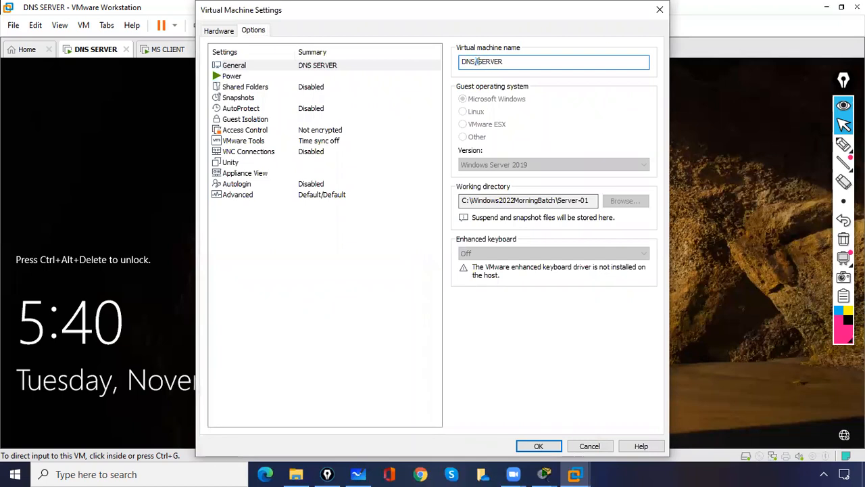
pyautogui.write('IIS')
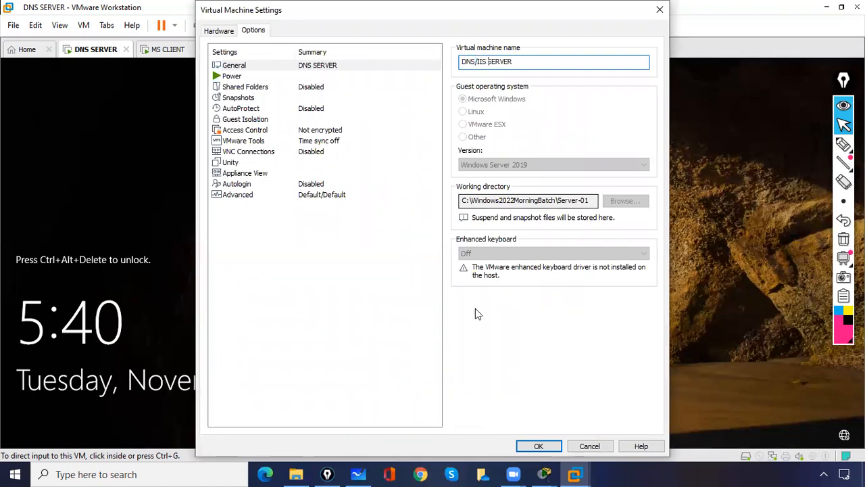
pyautogui.click(534, 444)
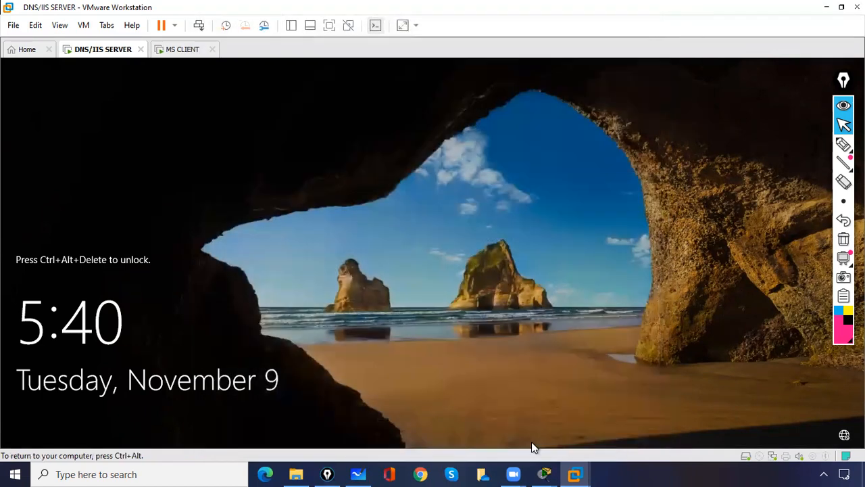
# - Send Ctrl+Alt+Del, enter the administrator password, and sign in to the server desktop
pyautogui.click(198, 28)
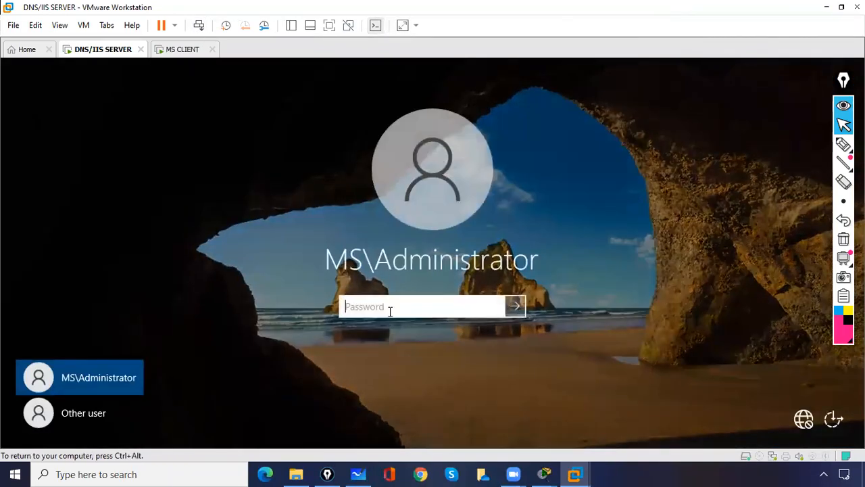
pyautogui.write('••')
pyautogui.press('Return')
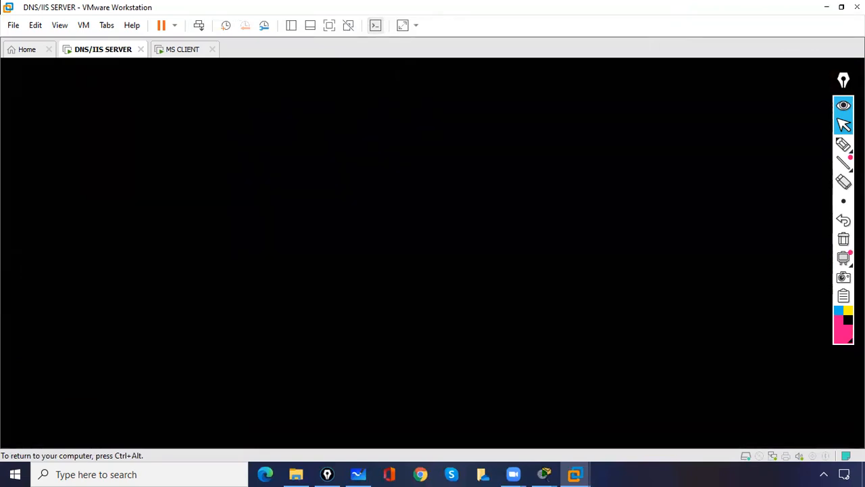
pyautogui.hotkey('ctrl', 'alt')
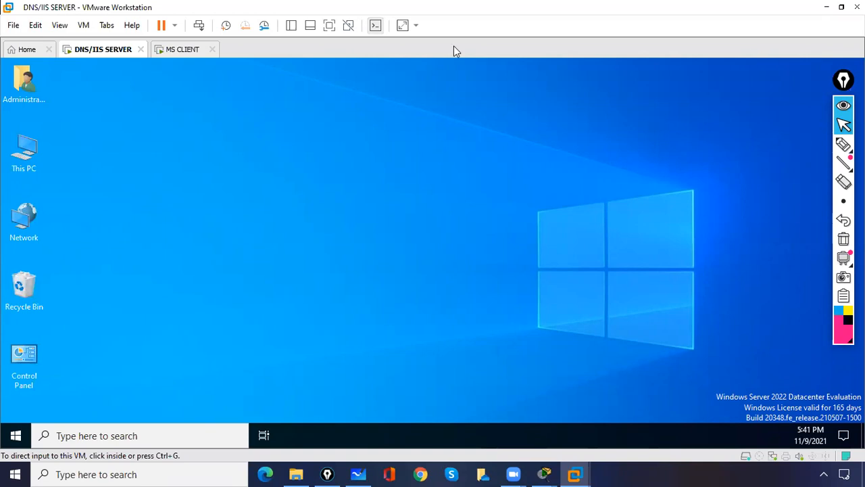
# - Confirm the Shutdown Event Tracker and close the Windows Admin Center notice in Server Manager
pyautogui.click(325, 169)
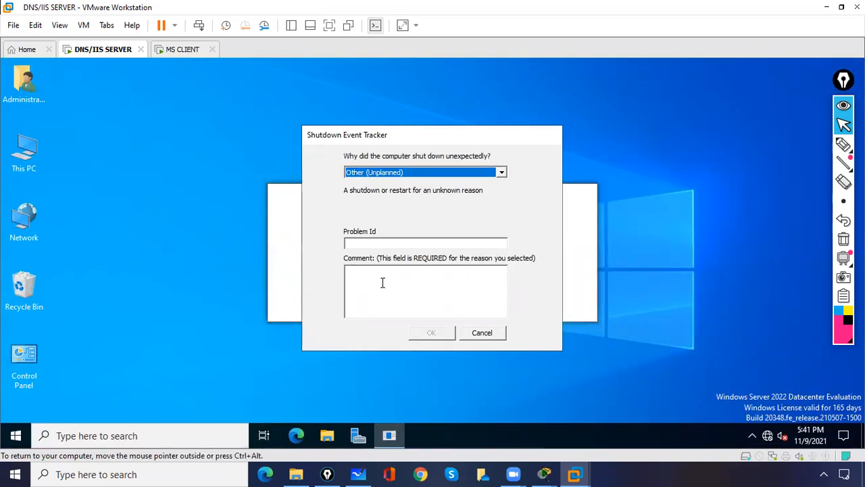
pyautogui.click(383, 282)
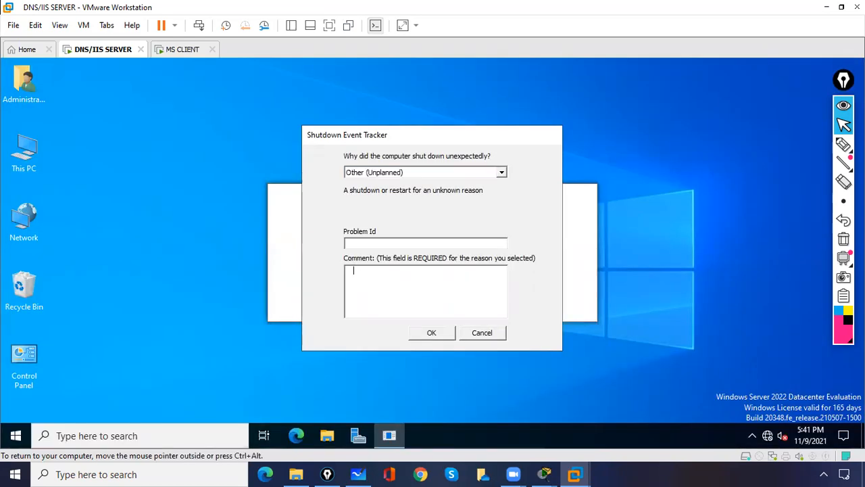
pyautogui.click(424, 332)
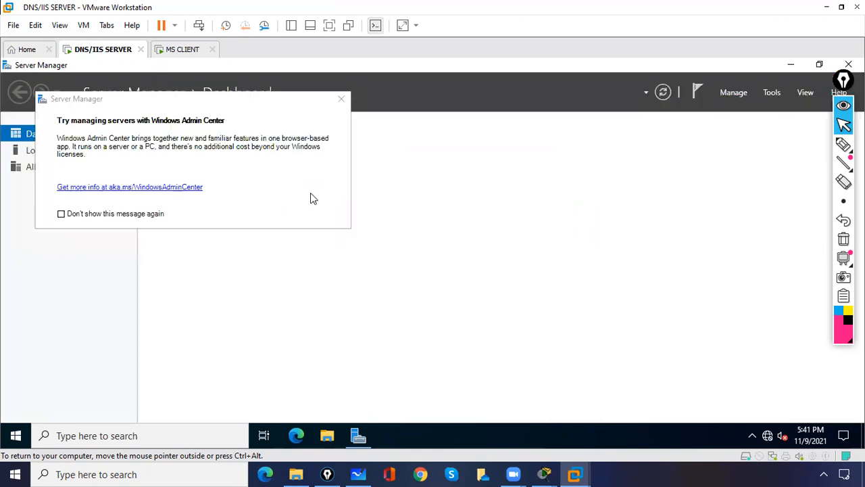
pyautogui.click(341, 102)
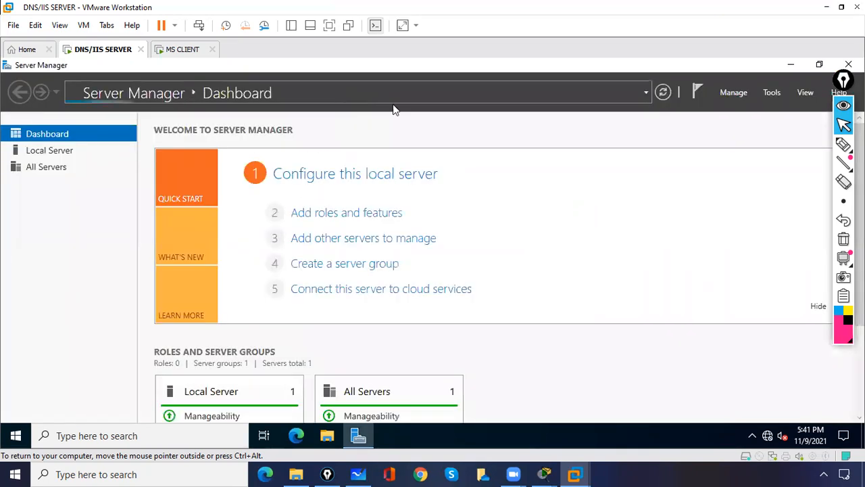
# - Open DNS Manager maximized, view the cisco.com zone records, then switch to MS CLIENT
pyautogui.click(773, 94)
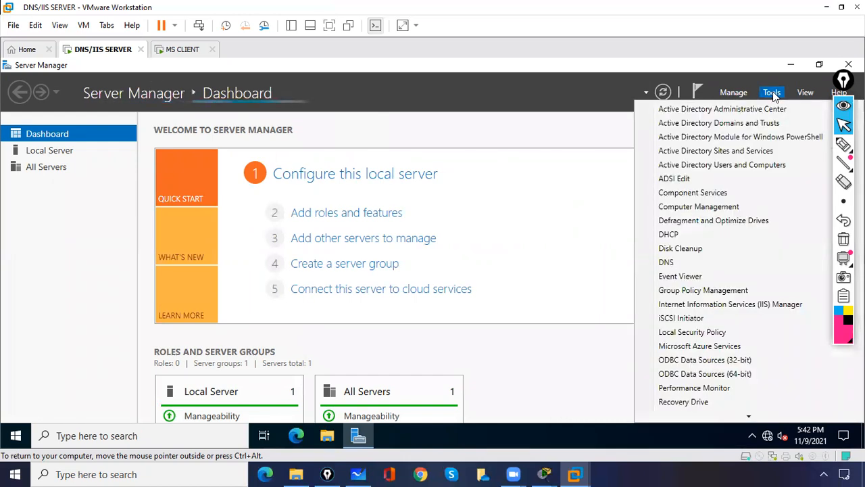
pyautogui.click(666, 264)
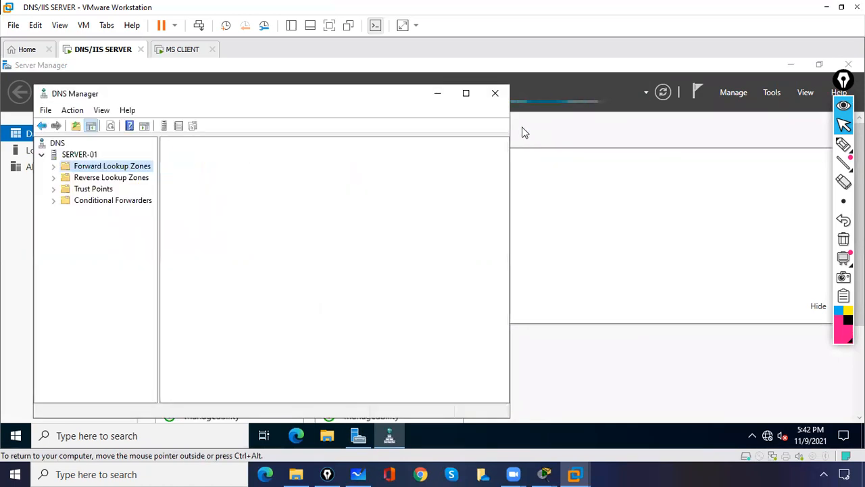
pyautogui.click(466, 94)
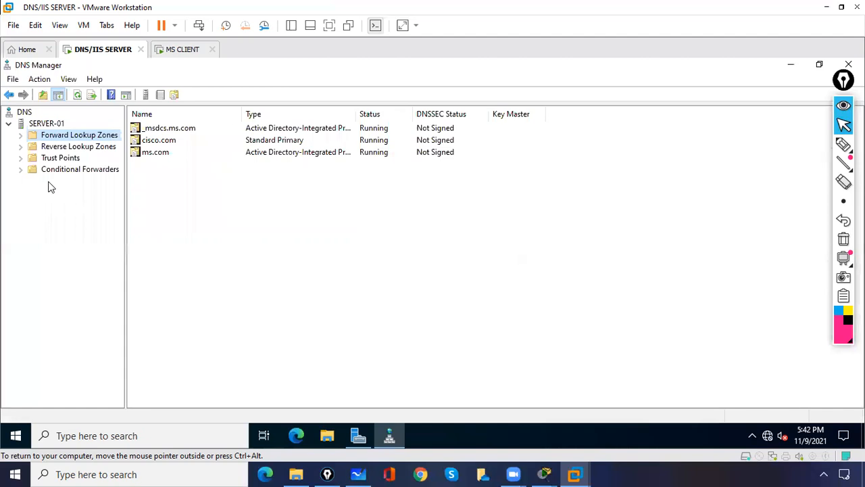
pyautogui.click(21, 135)
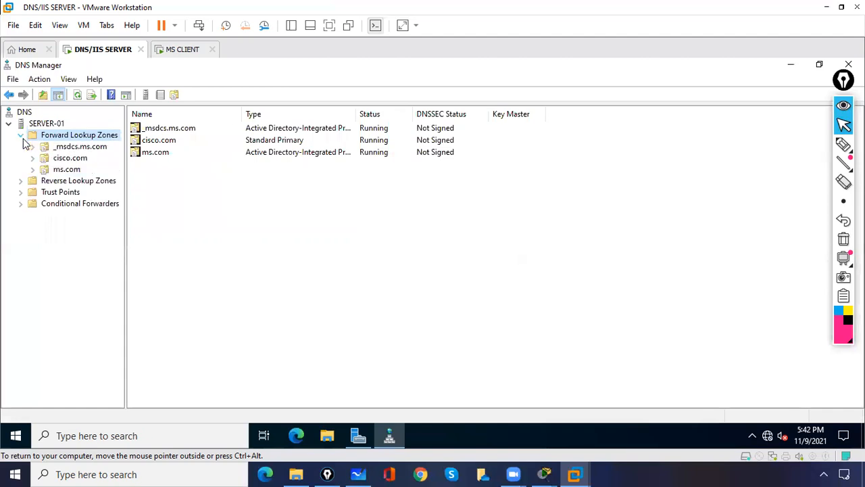
pyautogui.click(69, 160)
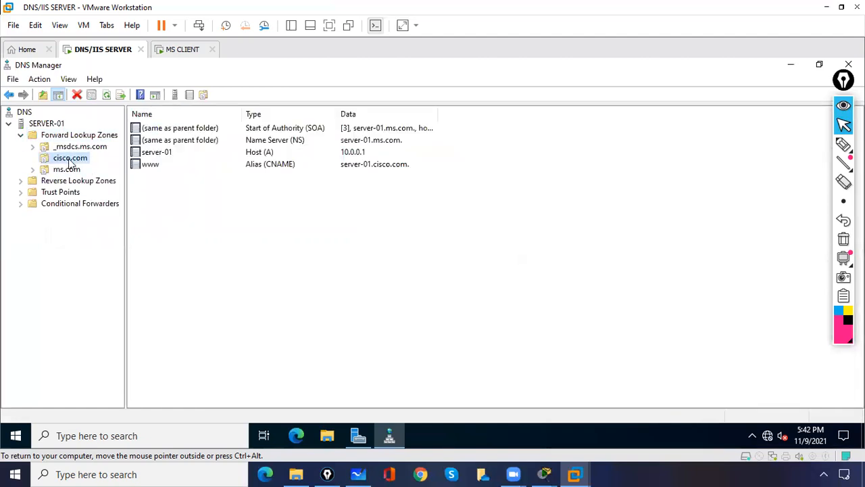
pyautogui.click(182, 50)
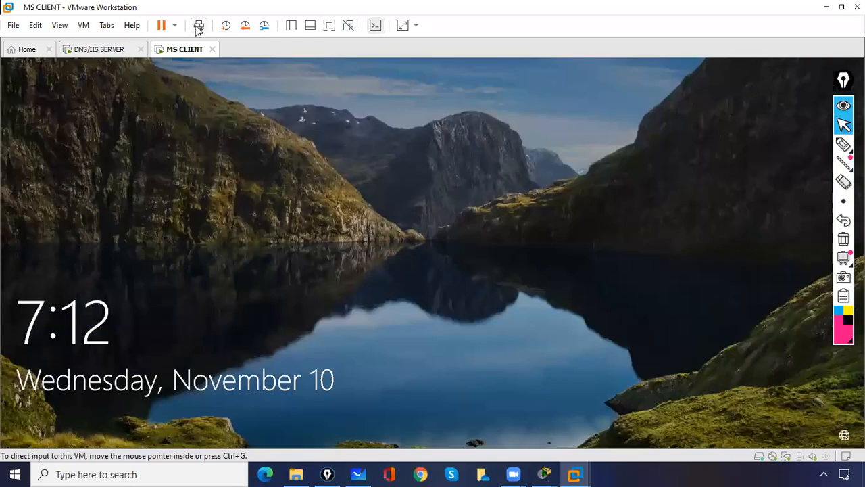
# - Send Ctrl+Alt+Del to the client and sign in with its password
pyautogui.click(199, 30)
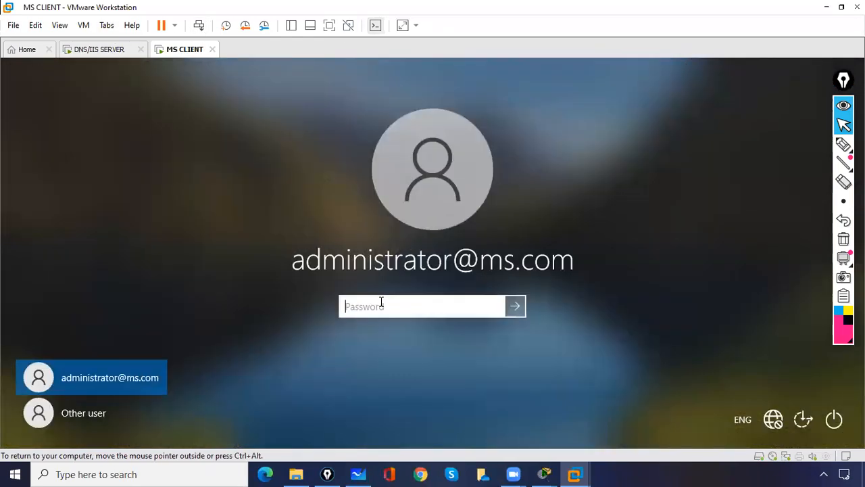
pyautogui.write('123')
pyautogui.press('Return')
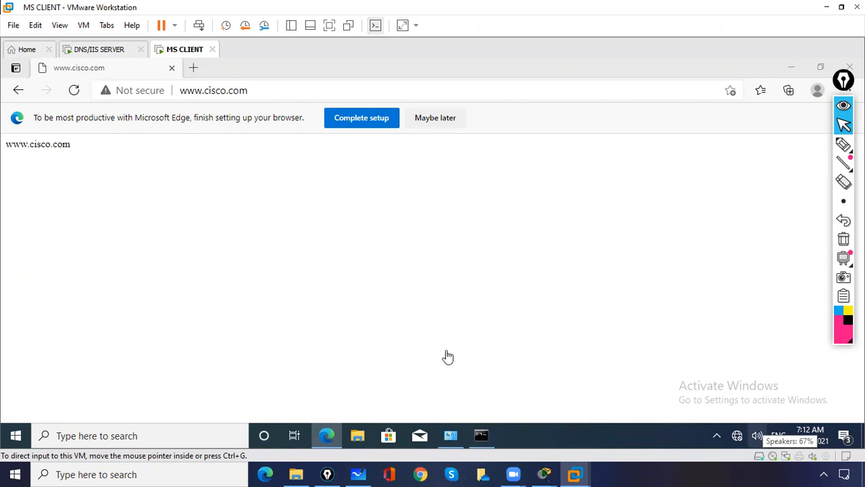
pyautogui.click(410, 372)
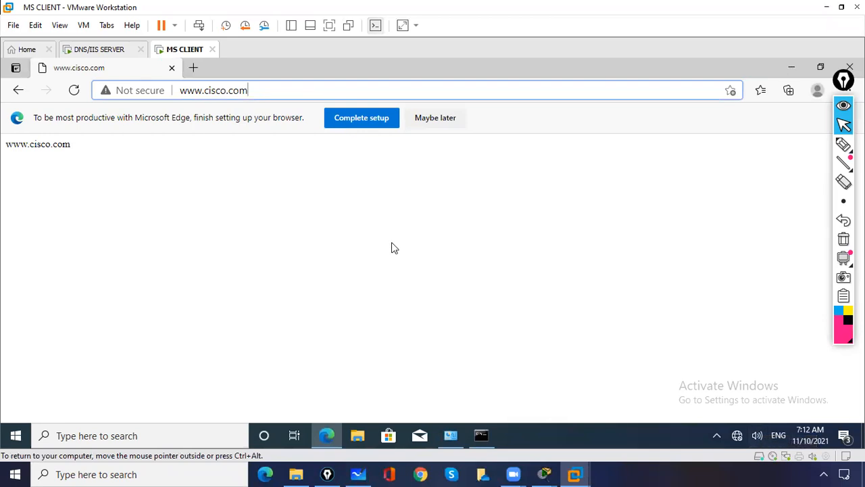
pyautogui.click(792, 68)
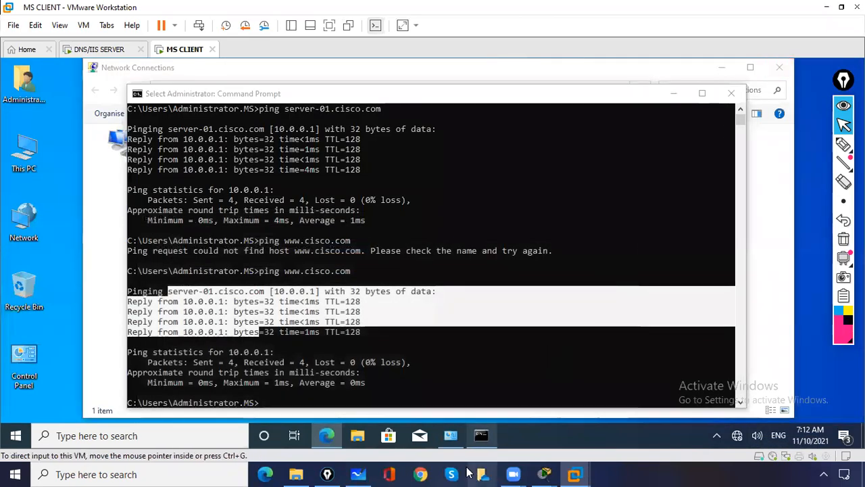
pyautogui.click(406, 350)
pyautogui.click(331, 383)
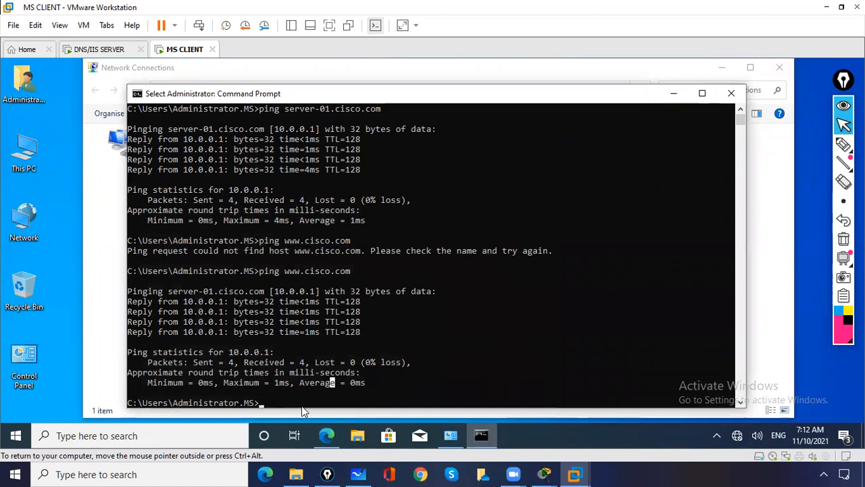
pyautogui.write('ping ')
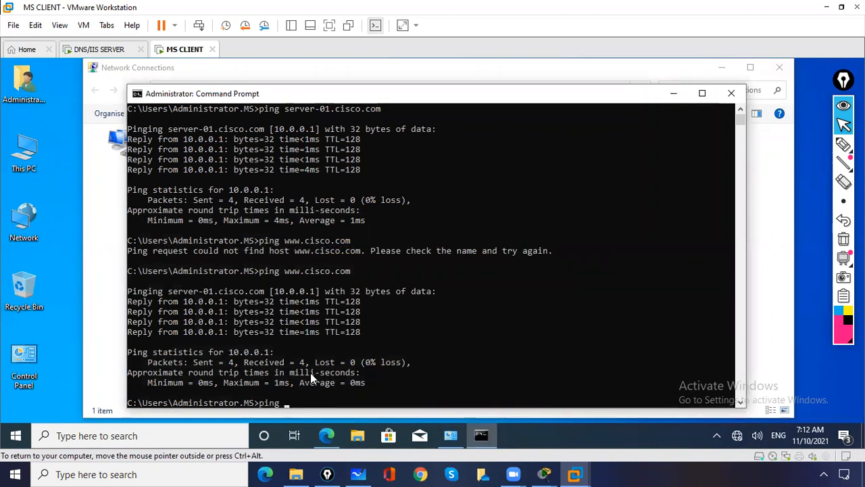
pyautogui.write('www.cisco.com')
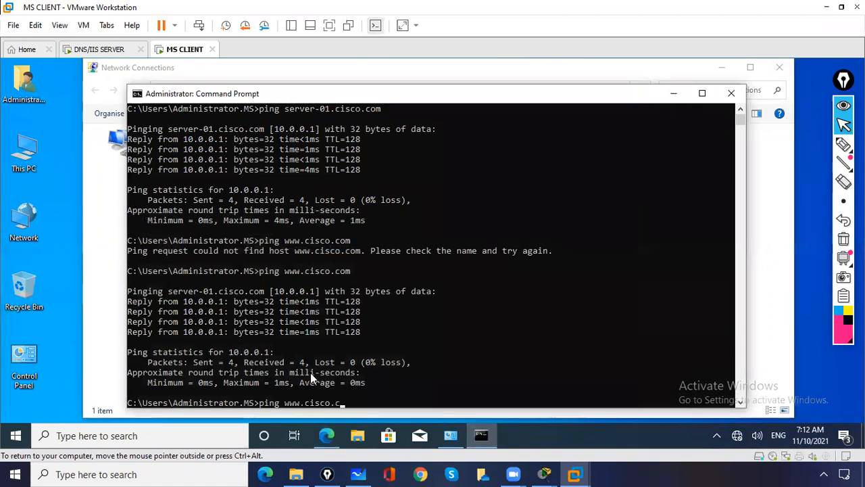
pyautogui.press('Return')
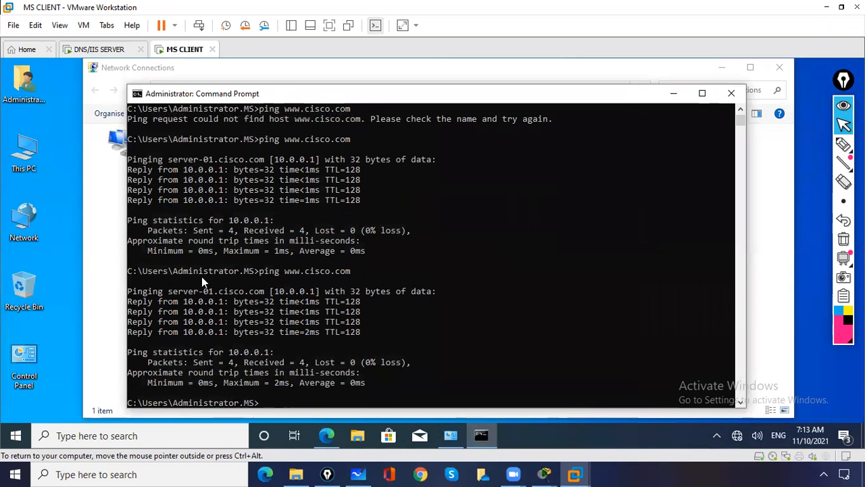
# - Back on the server, inspect cisco.com's SOA, NS, server-01 host and www alias records
pyautogui.click(98, 50)
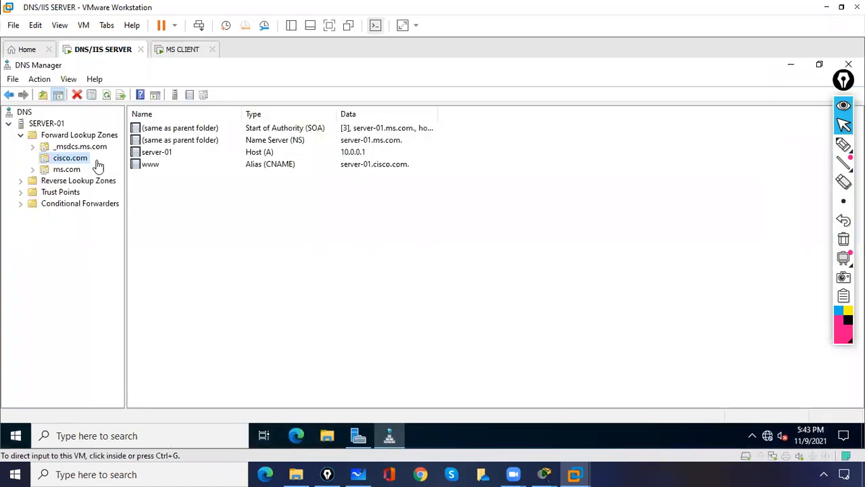
pyautogui.click(62, 163)
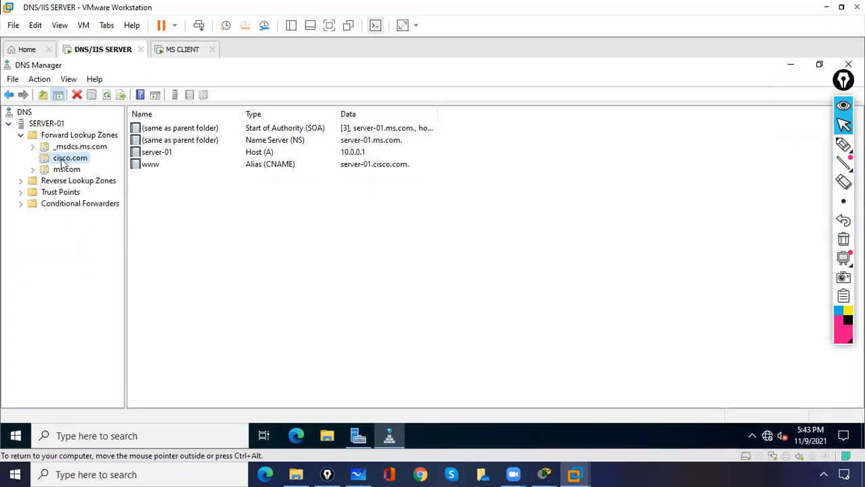
pyautogui.click(292, 129)
pyautogui.click(292, 140)
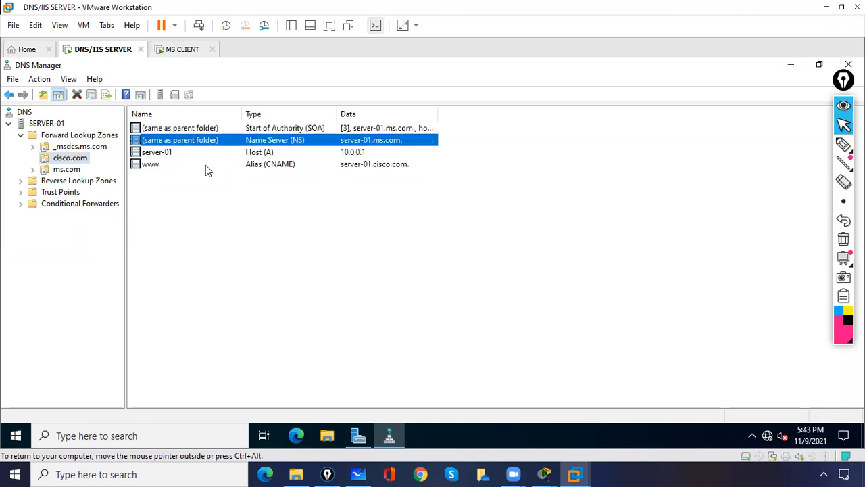
pyautogui.click(55, 159)
pyautogui.click(167, 156)
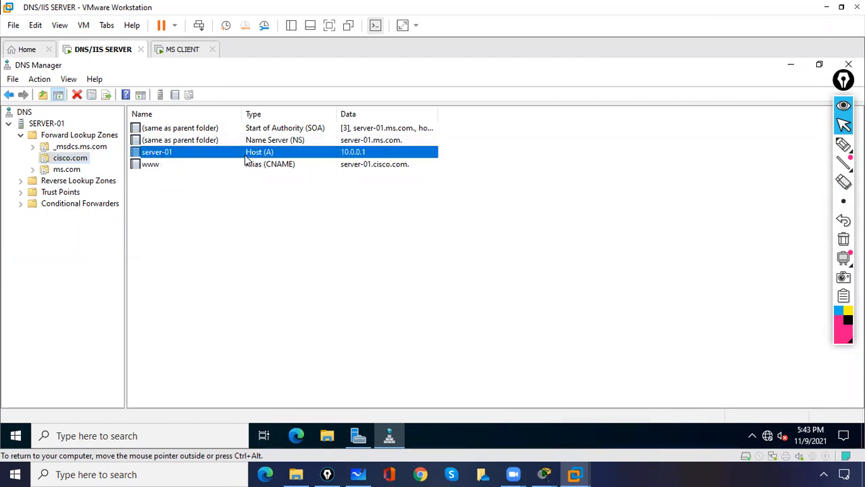
pyautogui.click(262, 166)
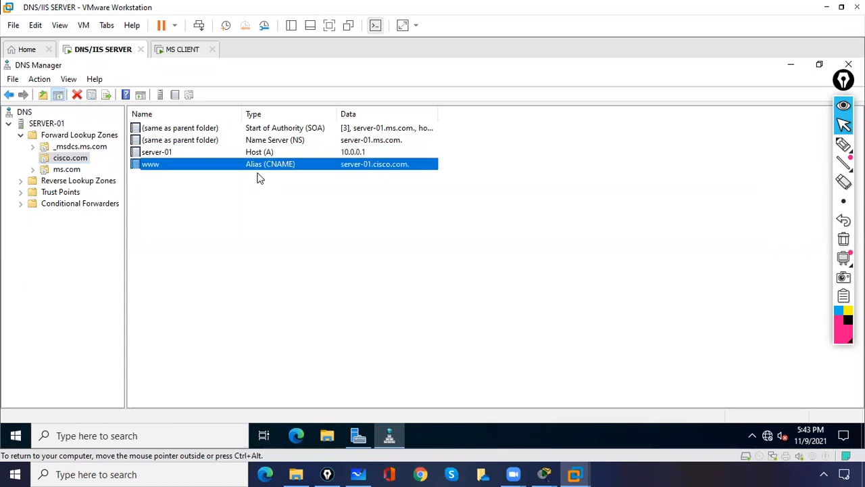
# - Show the forward lookup zones list and open its context menu
pyautogui.click(218, 223)
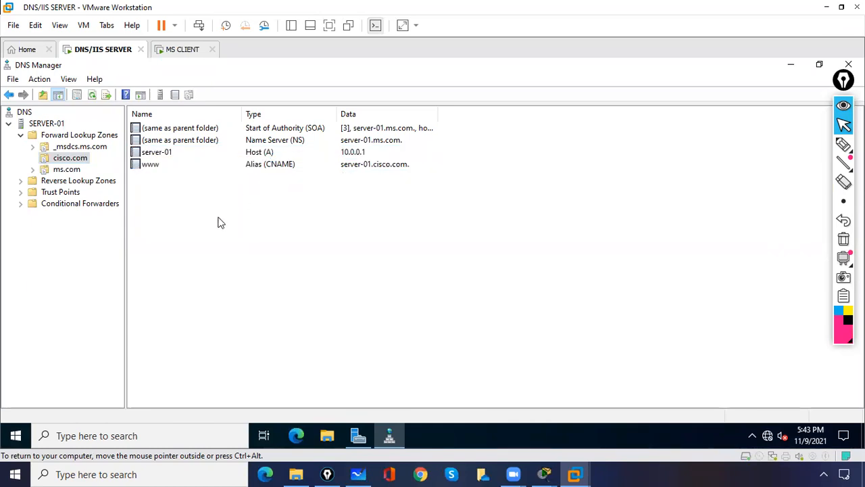
pyautogui.click(67, 137)
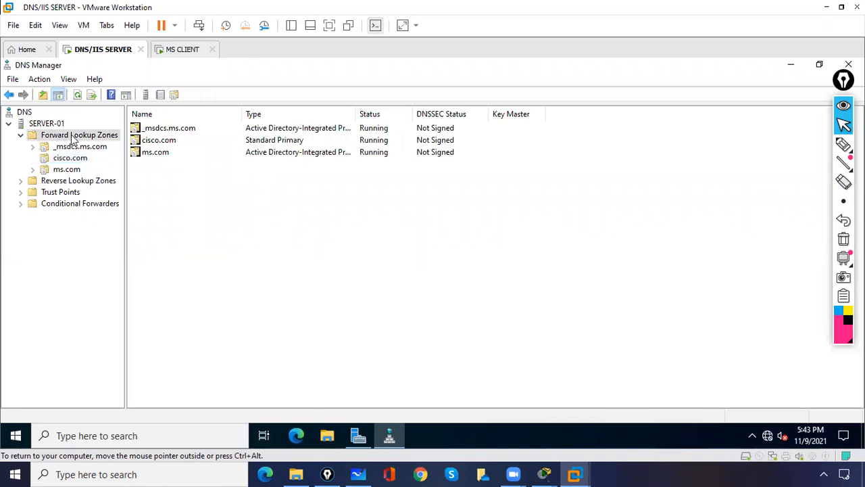
pyautogui.rightClick(73, 138)
# - Create non-AD primary zone gmail.com with file gmail.com.dns, allowing nonsecure and secure dynamic updates
pyautogui.click(105, 146)
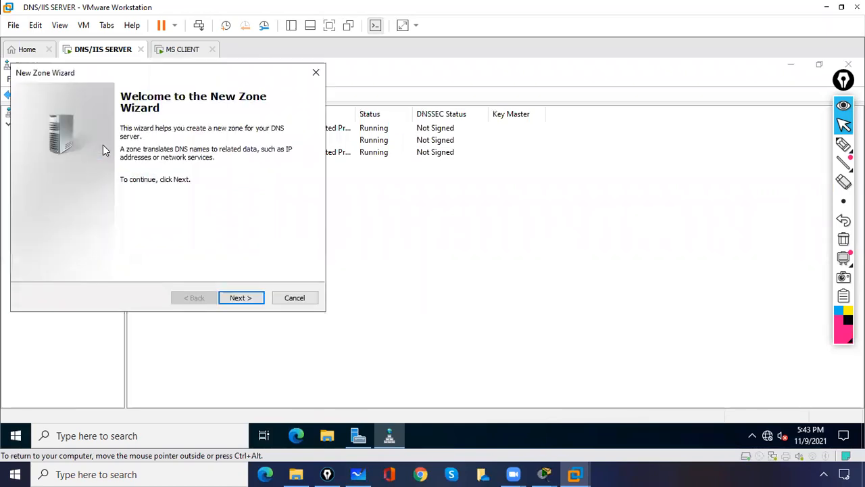
pyautogui.click(233, 299)
pyautogui.click(42, 251)
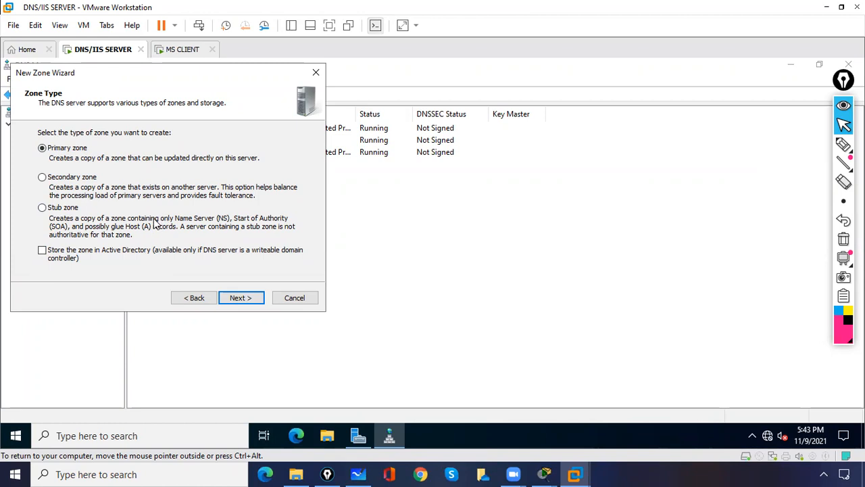
pyautogui.click(242, 298)
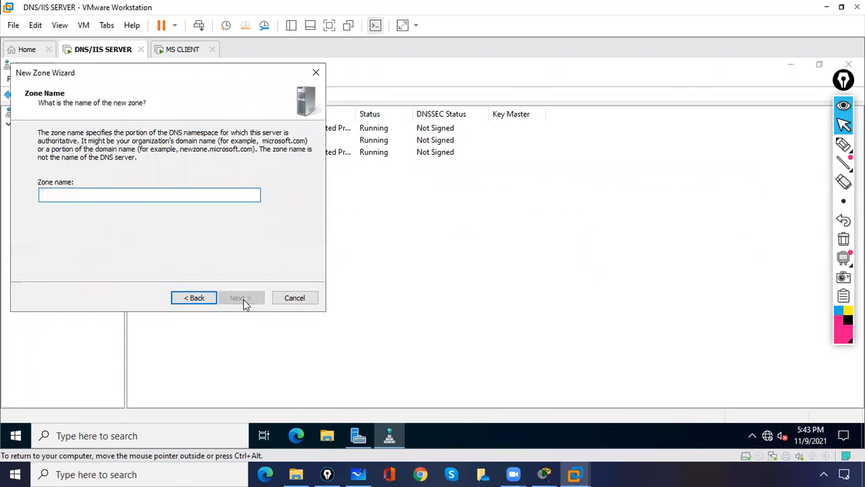
pyautogui.write('gmail.com')
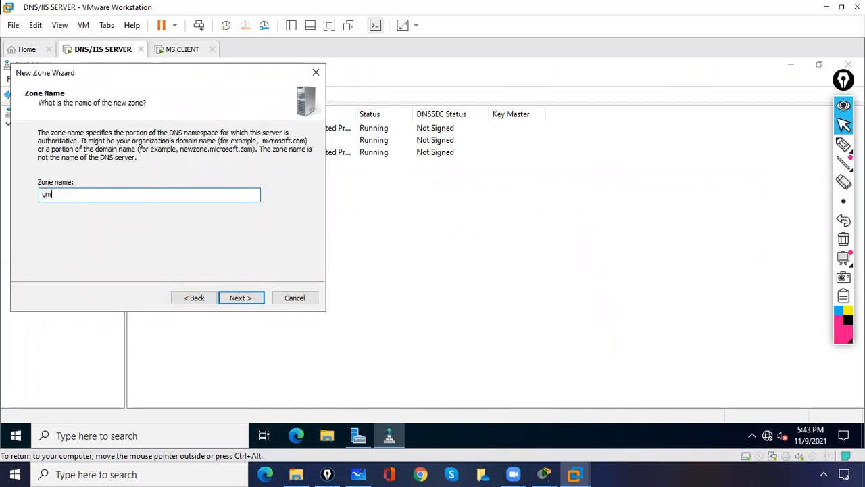
pyautogui.click(255, 303)
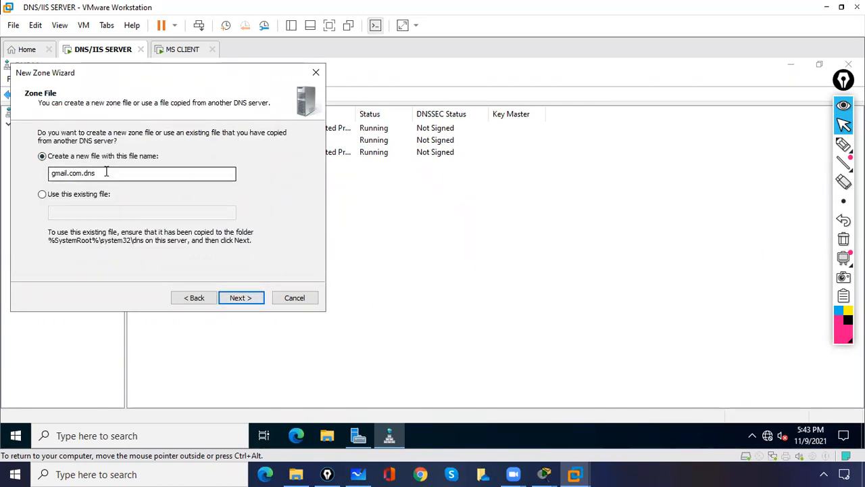
pyautogui.moveTo(106, 172); pyautogui.dragTo(39, 171)
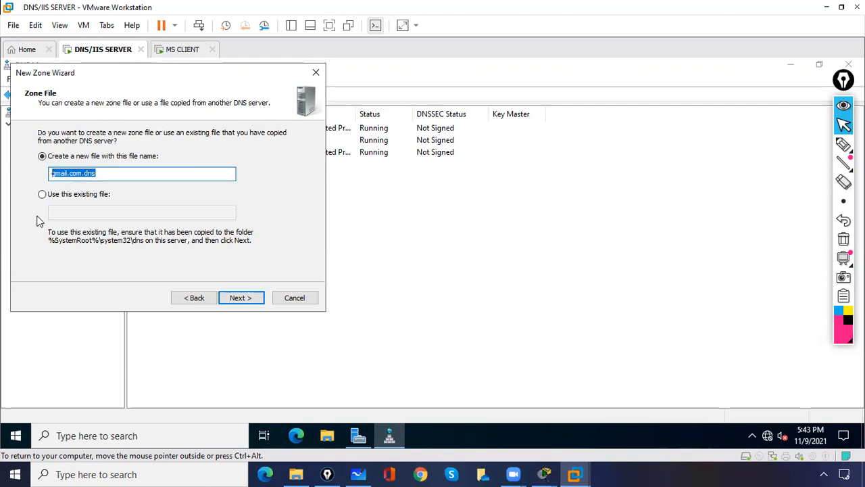
pyautogui.click(240, 298)
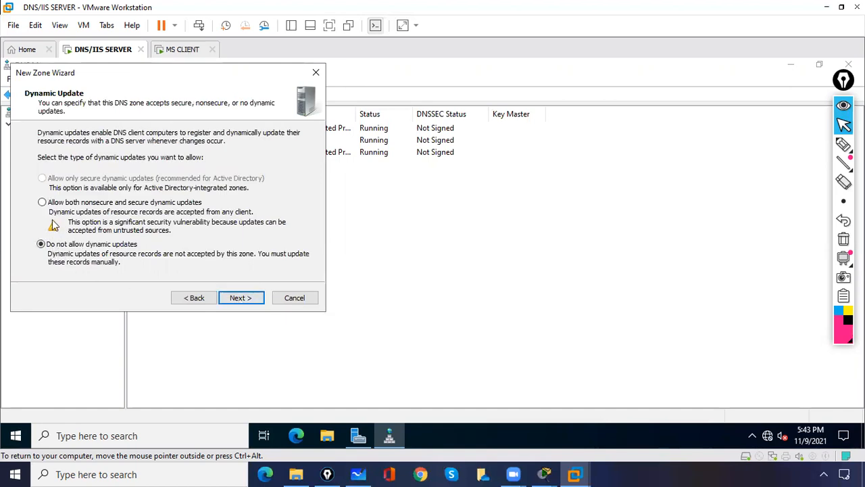
pyautogui.click(42, 202)
pyautogui.click(233, 295)
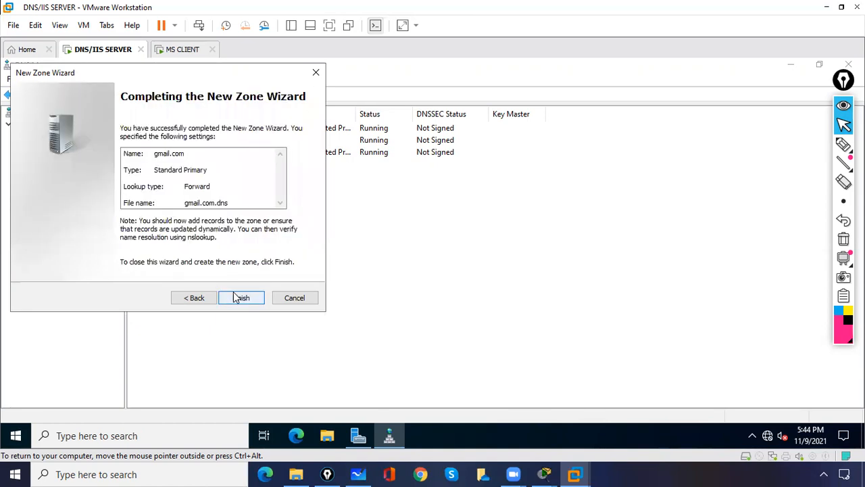
pyautogui.click(241, 299)
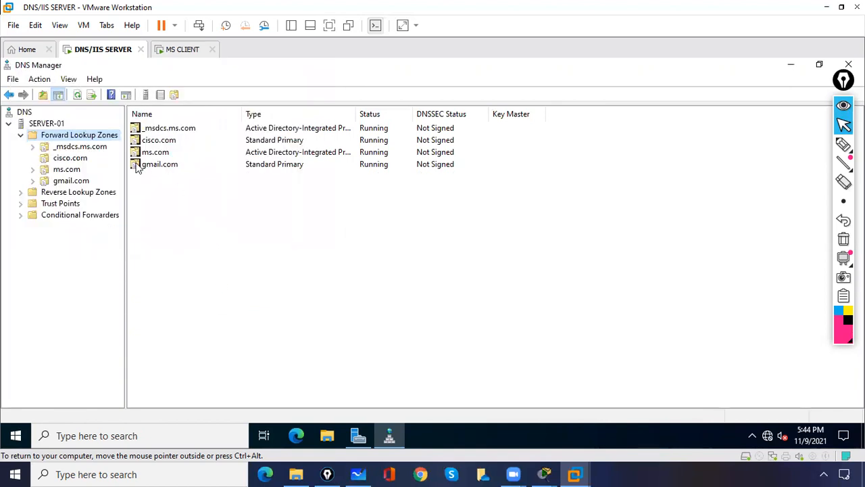
# - In gmail.com, add host record server-01 at 10.0.0.1, correcting a mistyped address
pyautogui.click(80, 182)
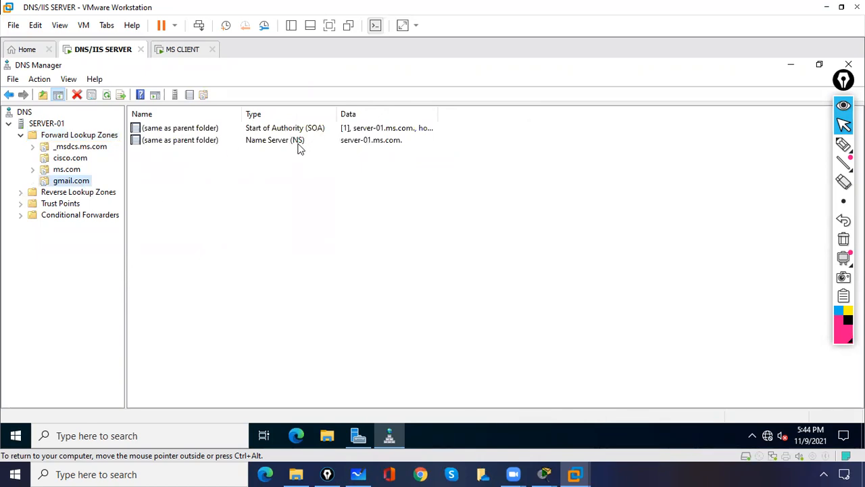
pyautogui.click(194, 194)
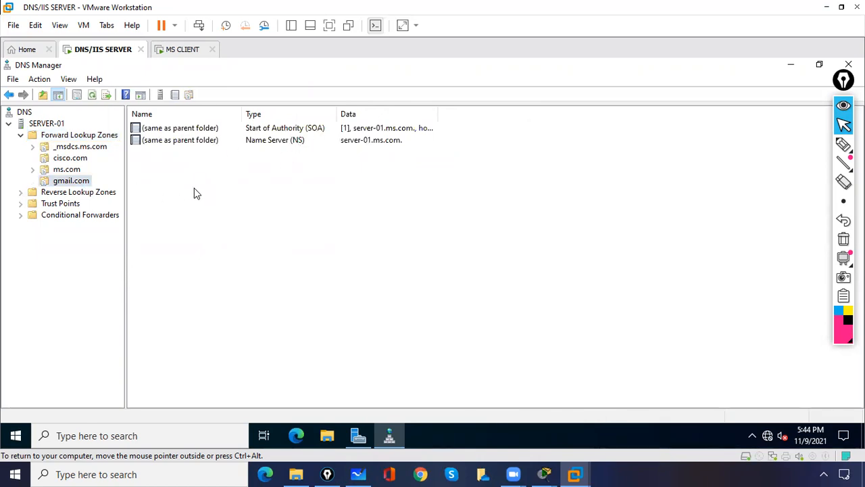
pyautogui.rightClick(194, 194)
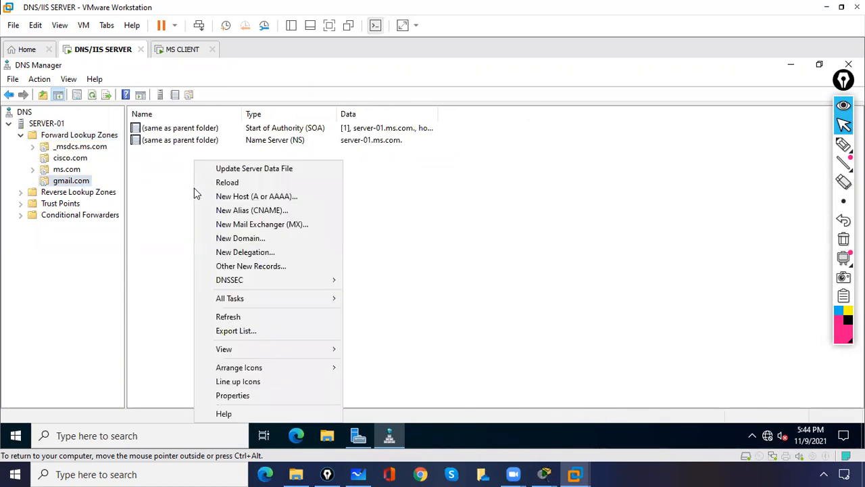
pyautogui.click(271, 195)
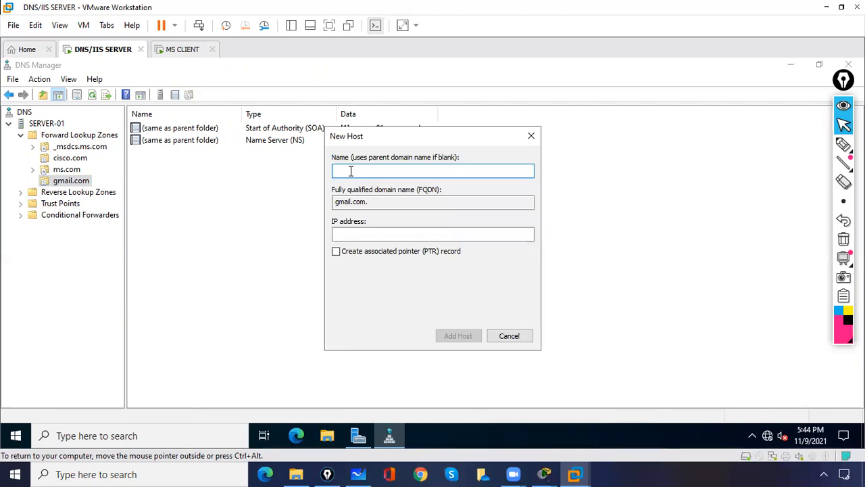
pyautogui.write('server')
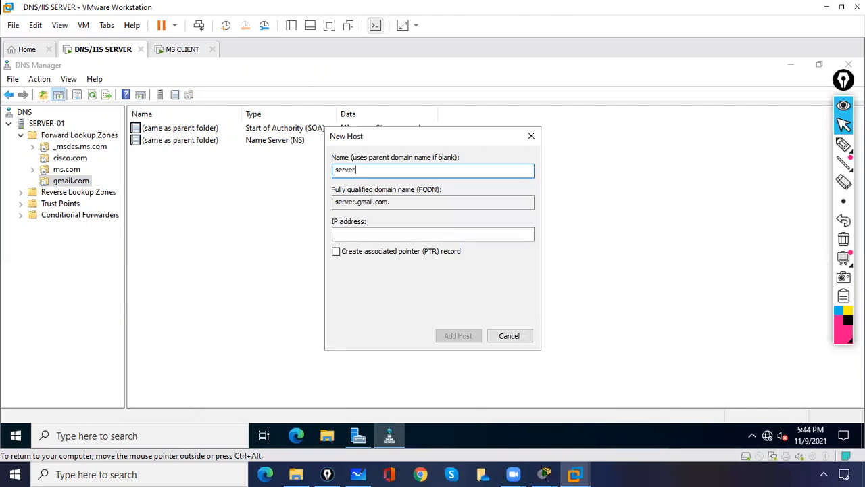
pyautogui.write('-01')
pyautogui.click(356, 230)
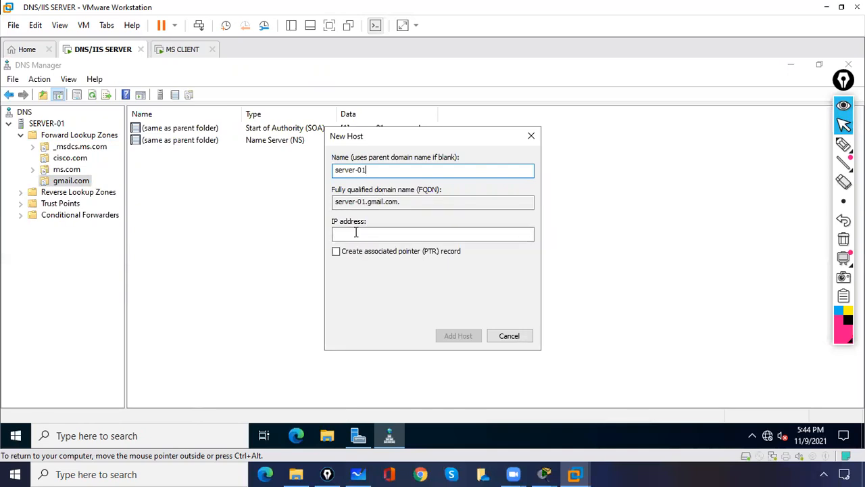
pyautogui.write('10.0.0.21')
pyautogui.press('BackSpace')
pyautogui.press('BackSpace')
pyautogui.write('1')
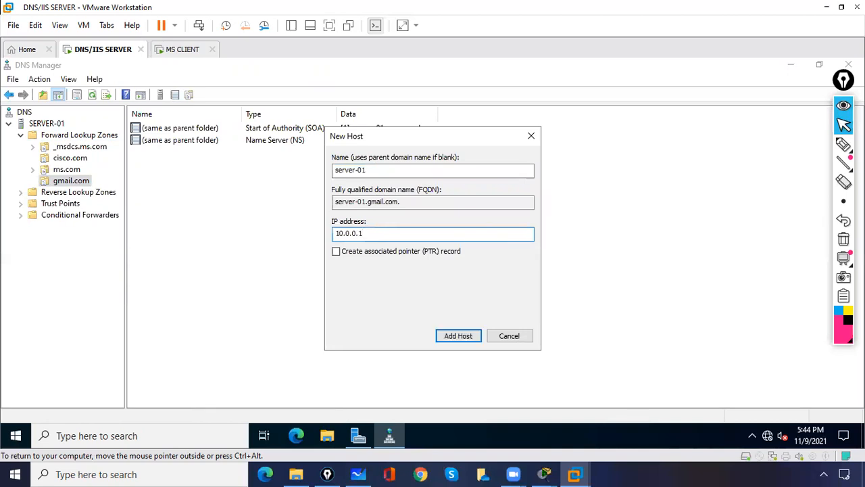
pyautogui.click(473, 341)
pyautogui.click(521, 295)
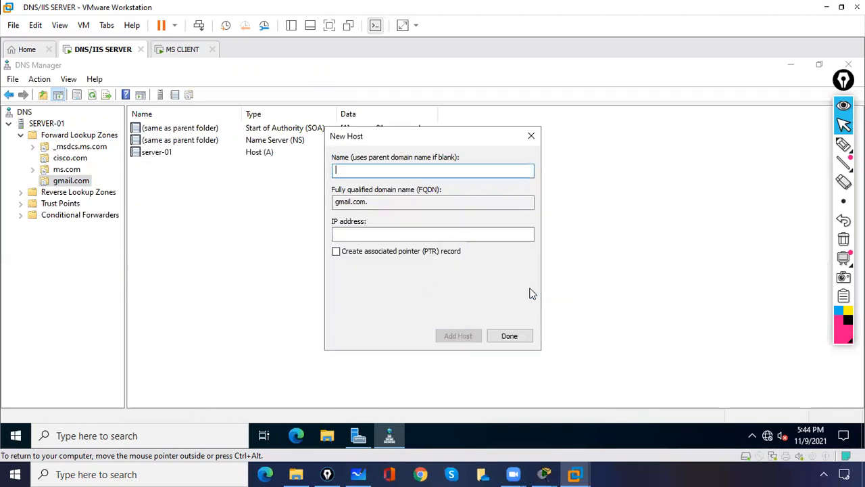
pyautogui.click(508, 336)
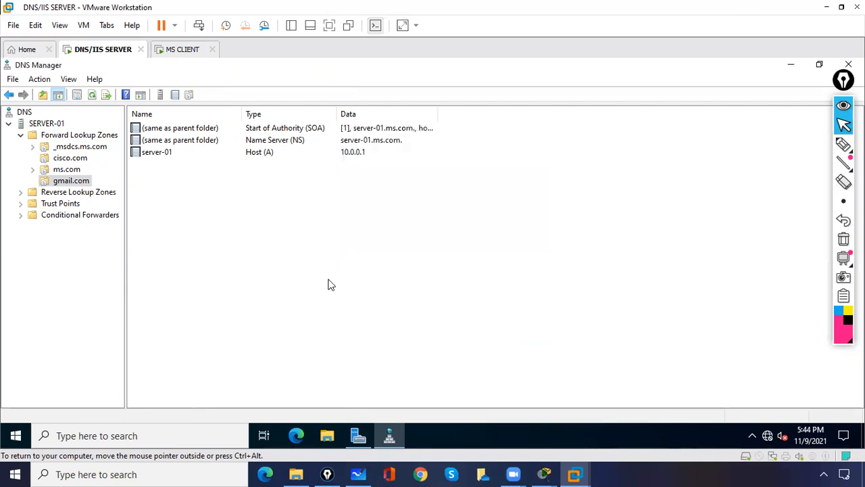
# - Create a www Alias (CNAME) record in gmail.com targeting server-01.gmail.com
pyautogui.rightClick(142, 182)
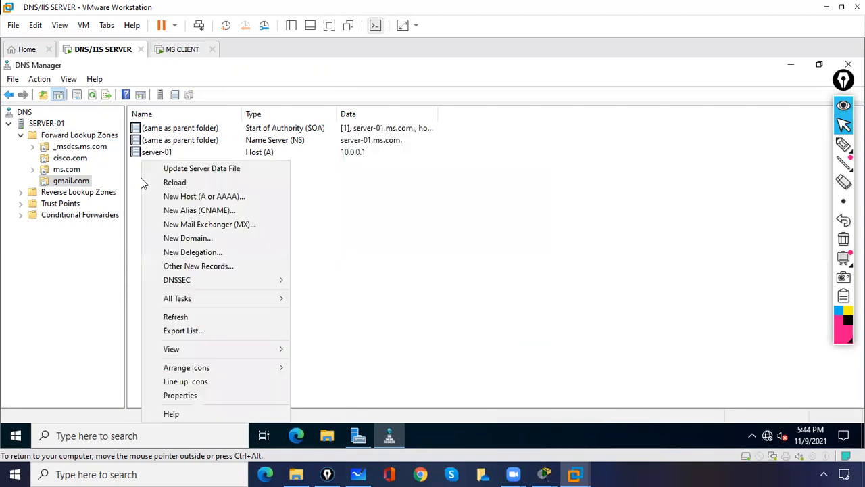
pyautogui.click(175, 213)
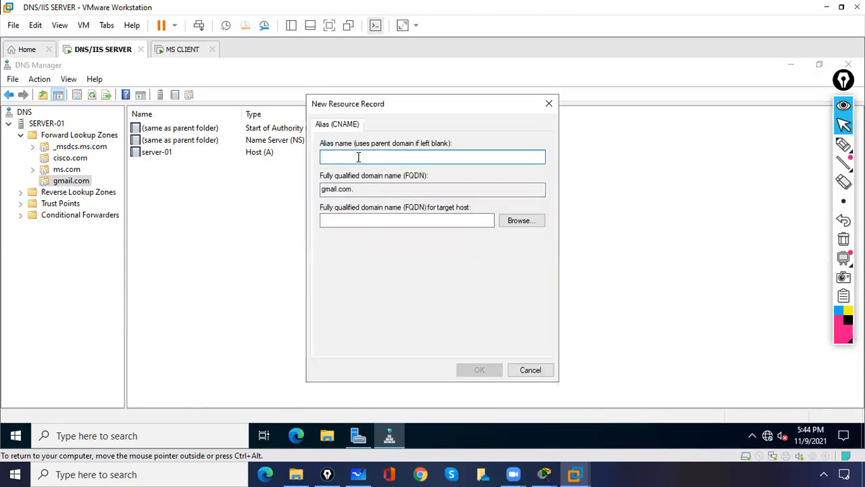
pyautogui.write('www')
pyautogui.press('Tab')
pyautogui.press('Tab')
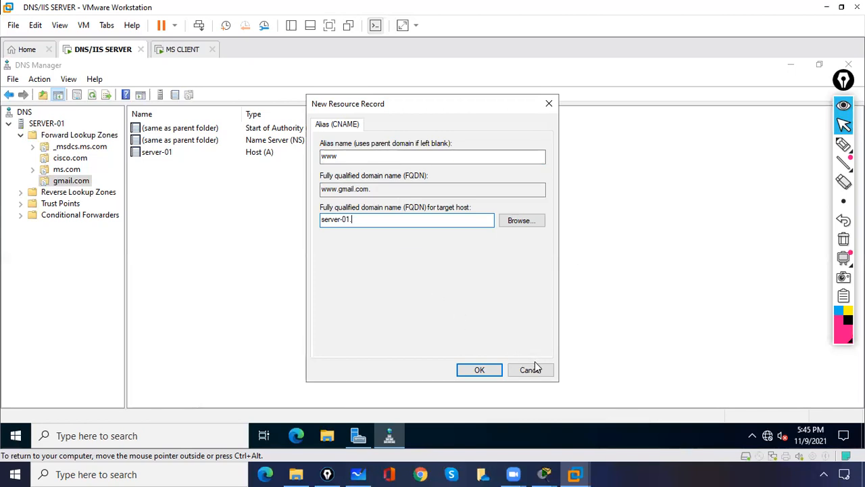
pyautogui.write('gmail.co')
pyautogui.click(478, 370)
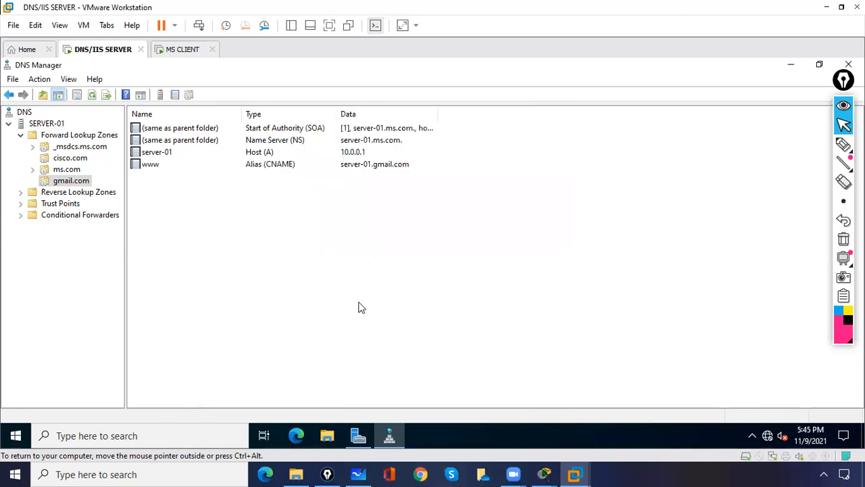
# - Expand Reverse Lookup Zones and open the 0.0.10.in-addr.arpa zone
pyautogui.click(59, 207)
pyautogui.doubleClick(59, 194)
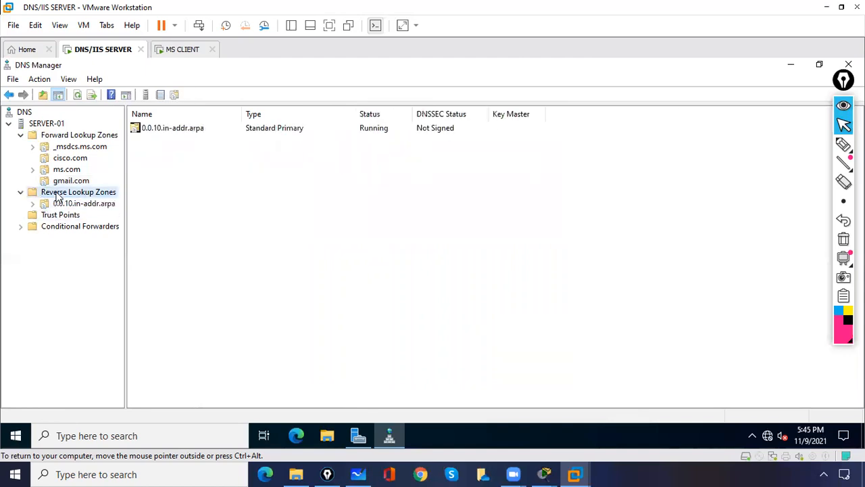
pyautogui.rightClick(178, 184)
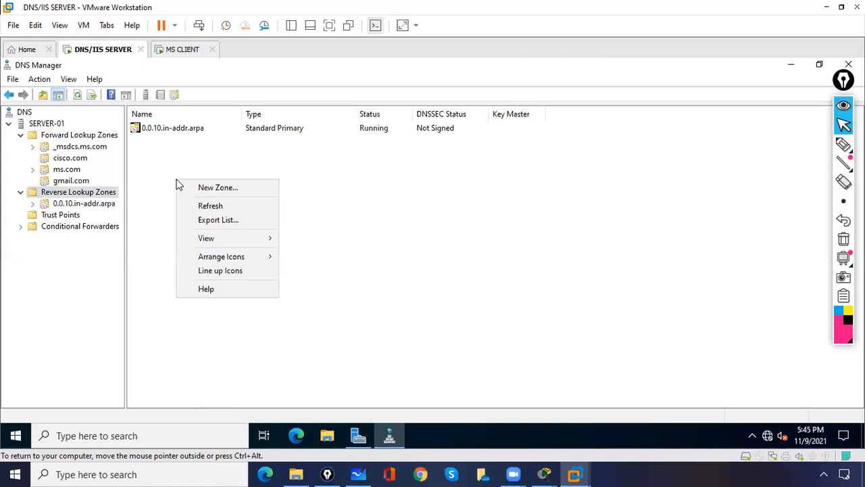
pyautogui.doubleClick(174, 128)
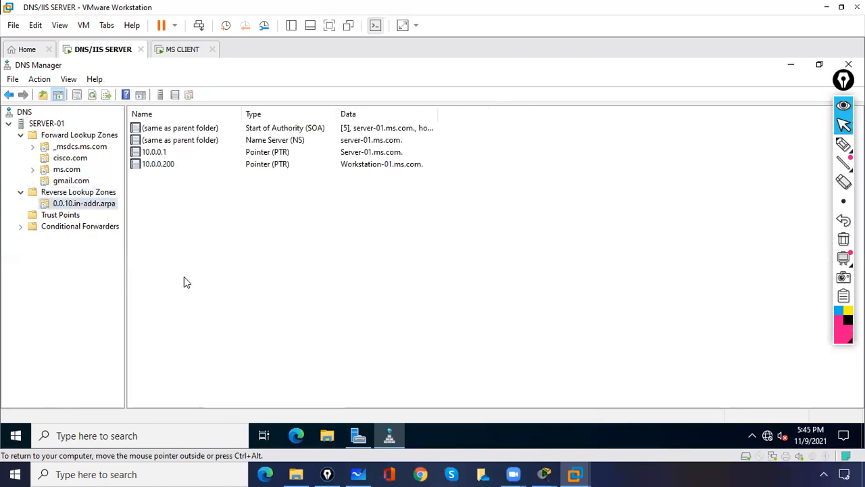
# - Add a Pointer (PTR) record mapping 10.0.0.1 to server-01.ms.com
pyautogui.rightClick(179, 236)
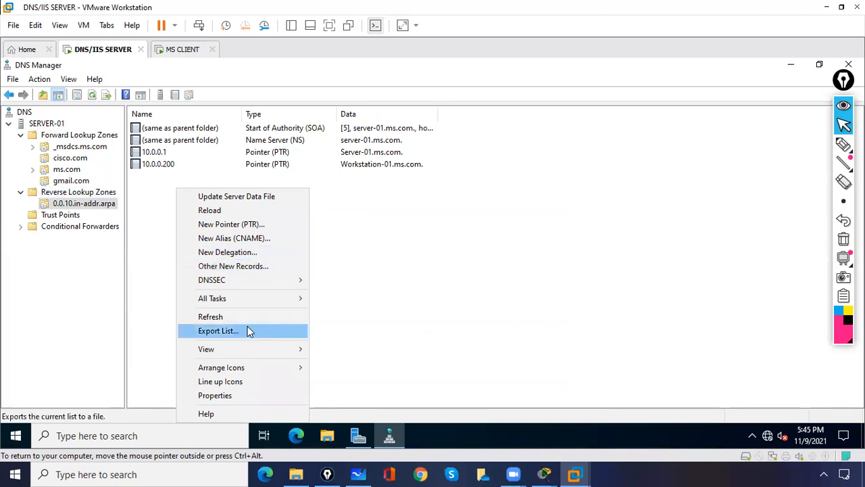
pyautogui.click(230, 225)
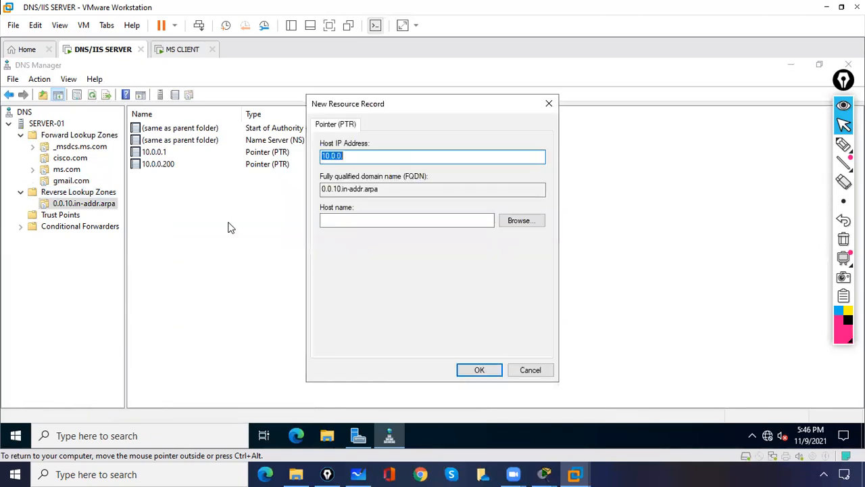
pyautogui.click(358, 220)
pyautogui.click(357, 156)
pyautogui.write('1')
pyautogui.click(350, 221)
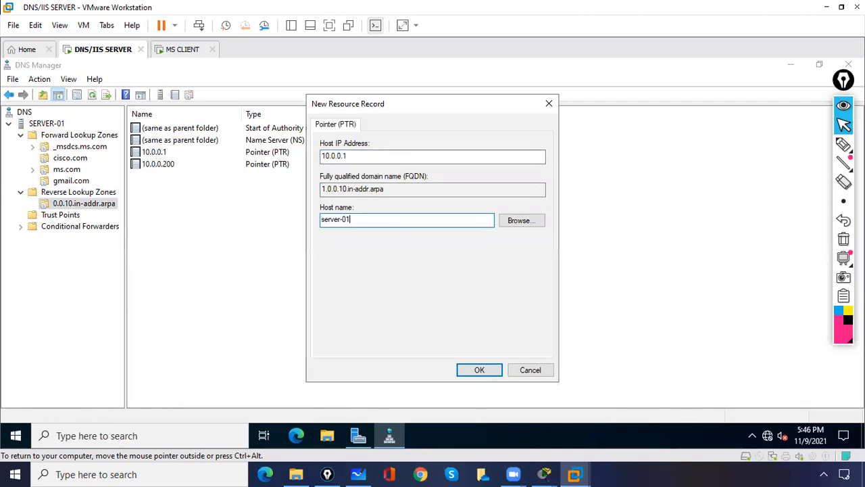
pyautogui.write('.ms.com')
pyautogui.click(479, 372)
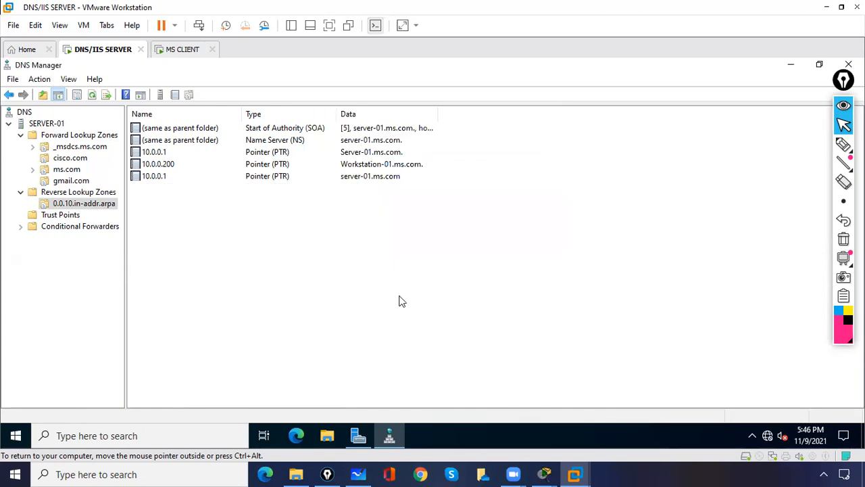
pyautogui.click(189, 49)
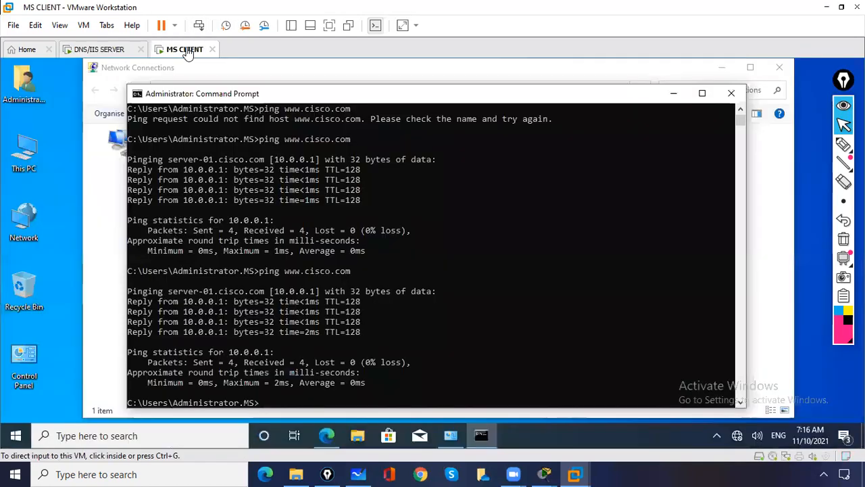
pyautogui.click(245, 269)
pyautogui.press('Up')
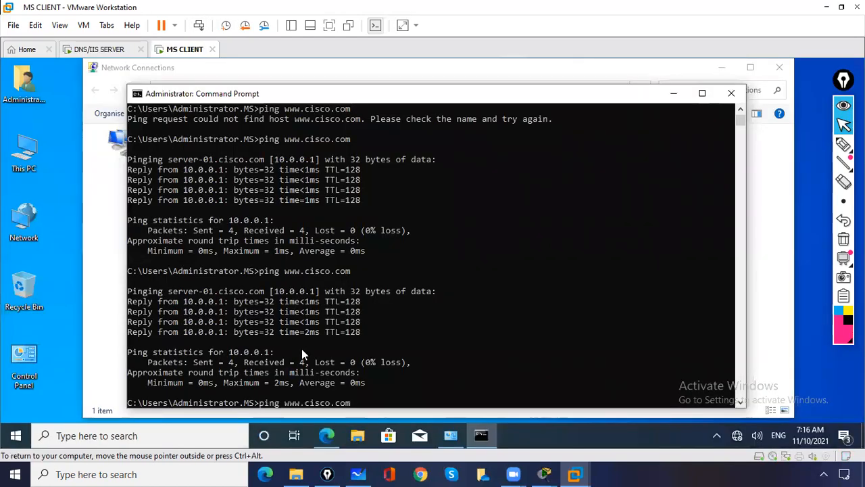
pyautogui.press('BackSpace')
pyautogui.press('BackSpace')
pyautogui.press('BackSpace')
pyautogui.press('BackSpace')
pyautogui.press('BackSpace')
pyautogui.press('BackSpace')
pyautogui.press('BackSpace')
pyautogui.press('BackSpace')
pyautogui.press('BackSpace')
pyautogui.press('BackSpace')
pyautogui.press('BackSpace')
pyautogui.press('BackSpace')
pyautogui.press('BackSpace')
pyautogui.write('gmail')
pyautogui.press('BackSpace')
pyautogui.press('BackSpace')
pyautogui.press('BackSpace')
pyautogui.press('BackSpace')
pyautogui.press('BackSpace')
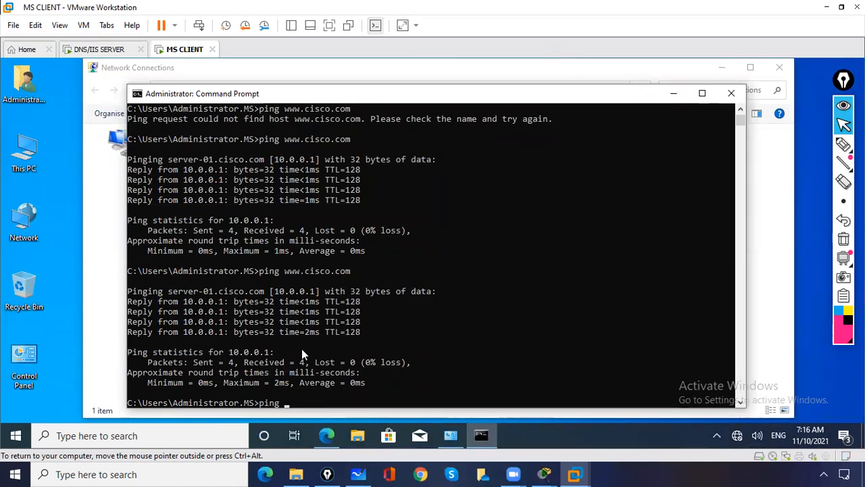
pyautogui.write('www.gmail.com')
pyautogui.press('Return')
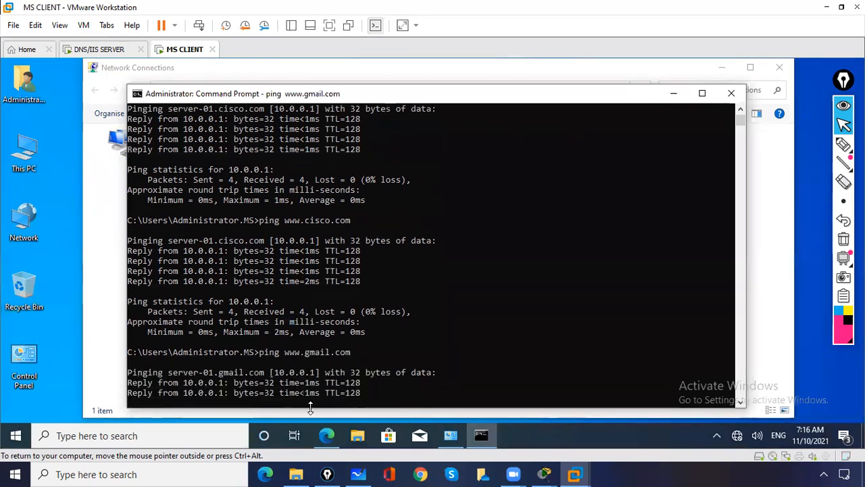
# - Annotate server-01.gmail.com and the 10.0.0.1 replies, then return to the server VM
pyautogui.click(844, 144)
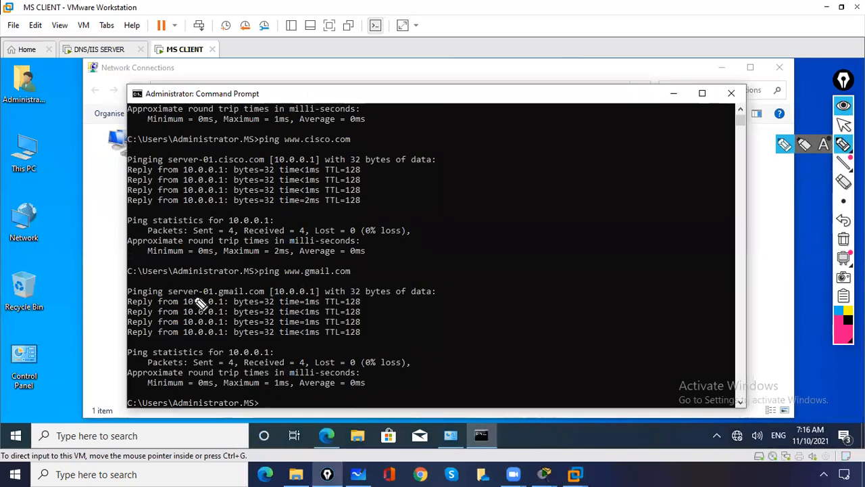
pyautogui.moveTo(167, 294); pyautogui.dragTo(267, 297)
pyautogui.click(232, 270)
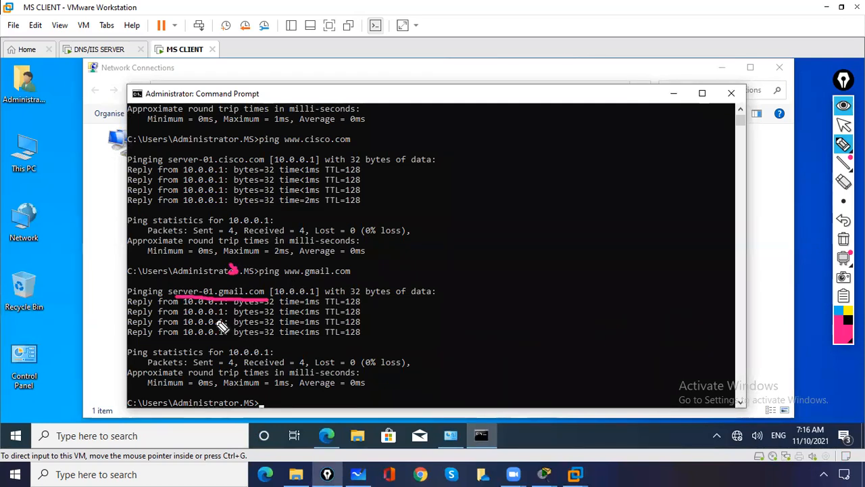
pyautogui.moveTo(193, 300)
pyautogui.mouseDown()
pyautogui.moveTo(236, 332)
pyautogui.moveTo(180, 309)
pyautogui.mouseUp()
pyautogui.moveTo(184, 275); pyautogui.dragTo(196, 298)
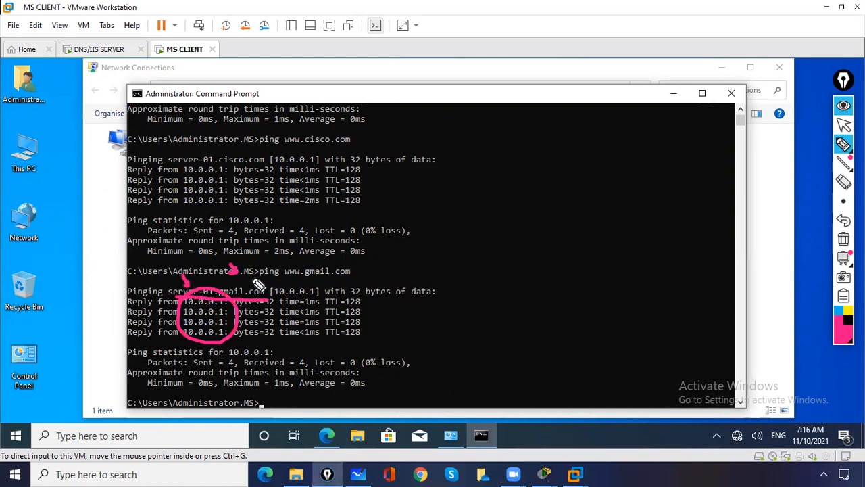
pyautogui.click(844, 241)
pyautogui.click(844, 124)
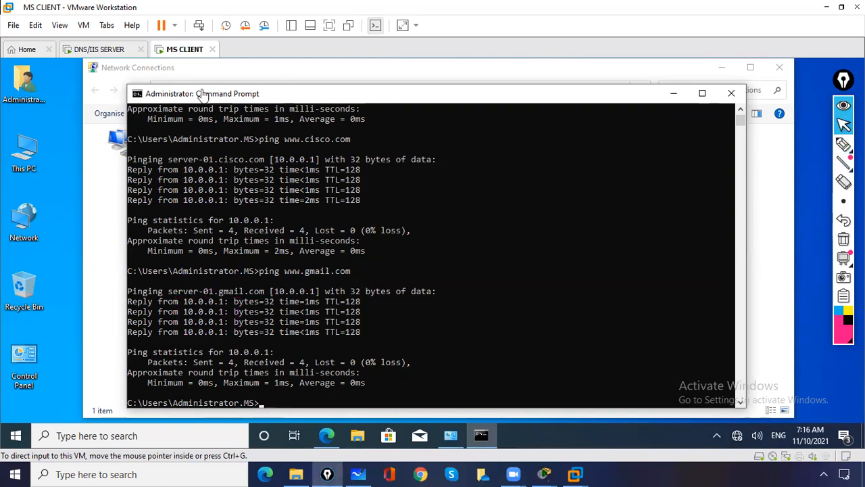
pyautogui.click(92, 50)
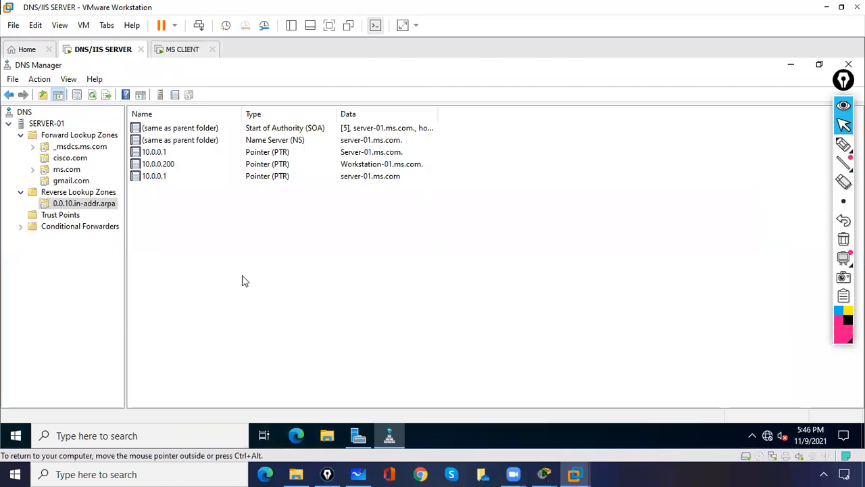
# - Minimize DNS Manager and Server Manager, then browse to C:\Websites
pyautogui.click(24, 112)
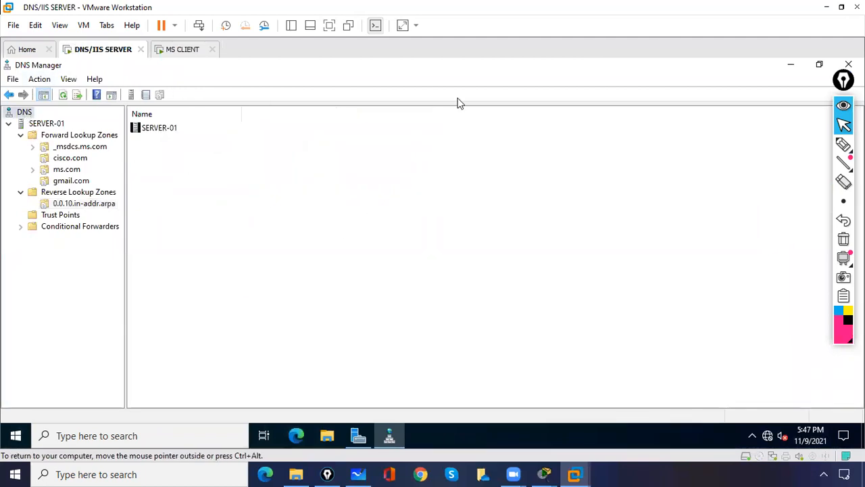
pyautogui.click(795, 67)
pyautogui.click(793, 66)
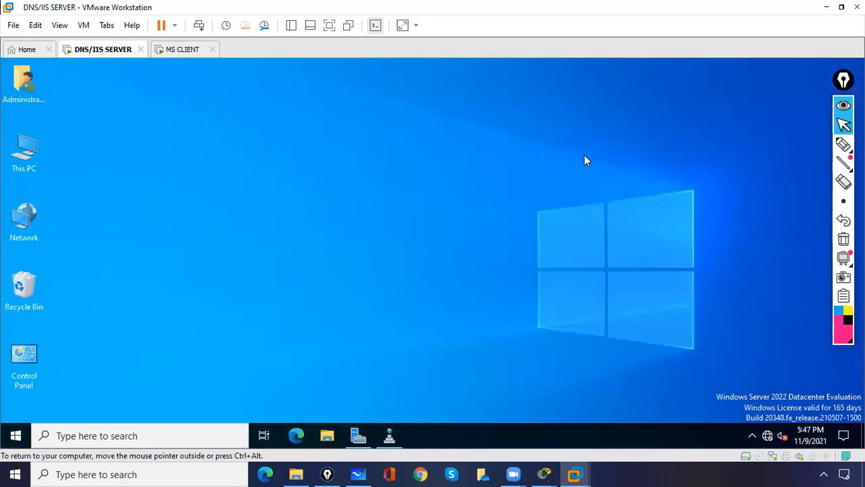
pyautogui.doubleClick(21, 153)
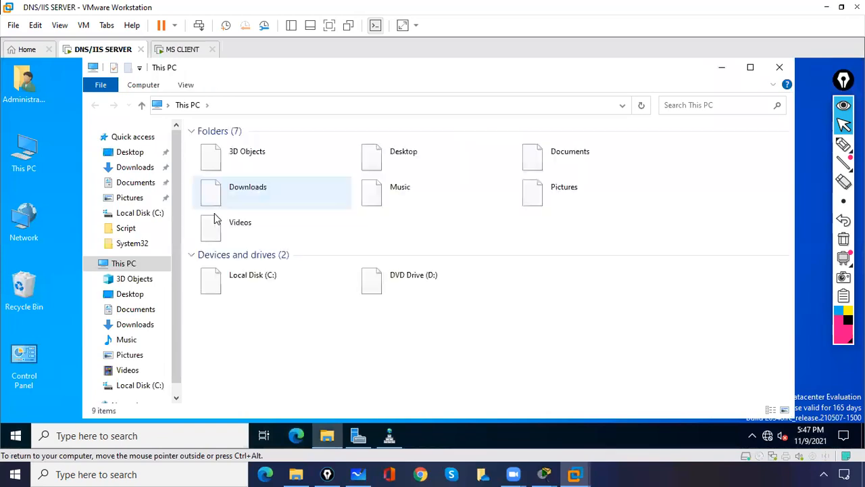
pyautogui.doubleClick(257, 284)
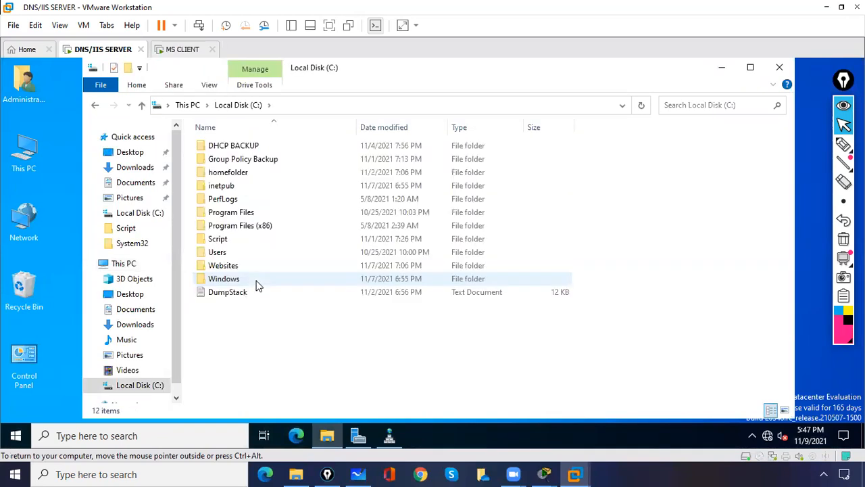
pyautogui.doubleClick(232, 265)
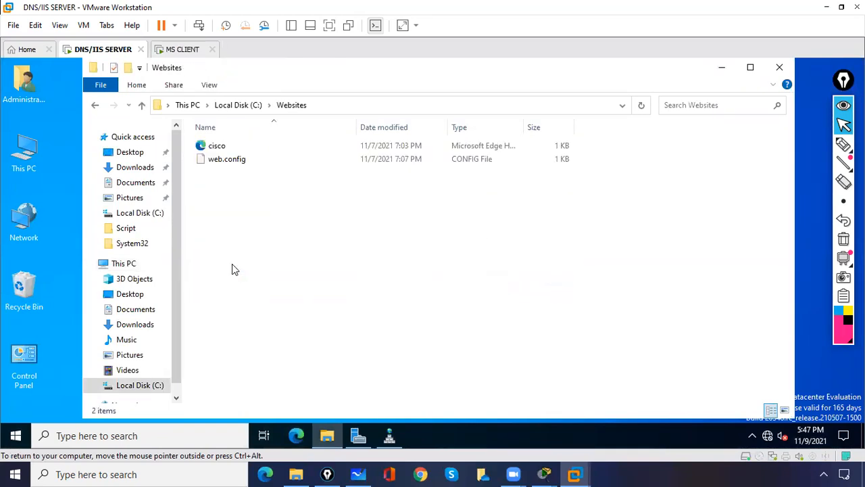
# - Create a new text document in Websites reading 'This is wwww.gmail.com page'
pyautogui.rightClick(229, 217)
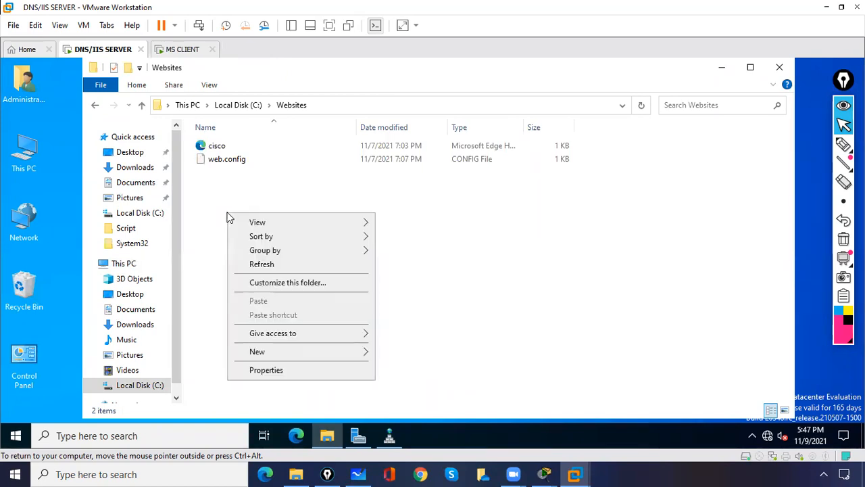
pyautogui.moveTo(271, 352)
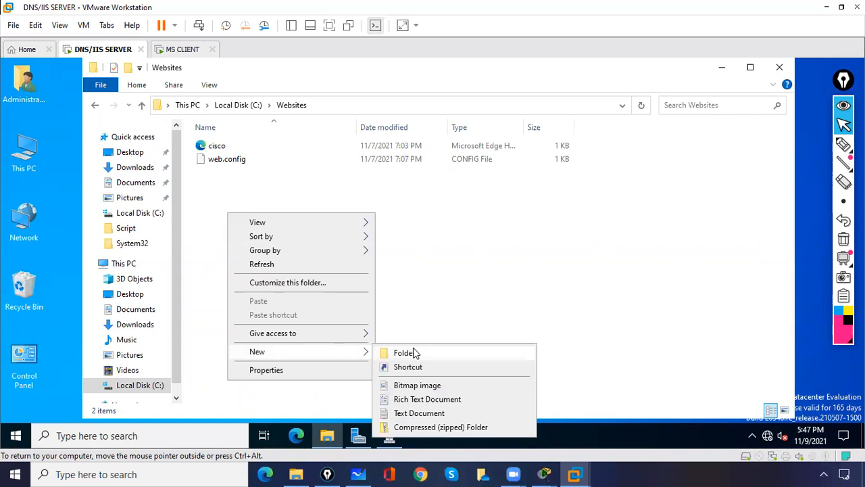
pyautogui.click(413, 413)
pyautogui.click(291, 241)
pyautogui.click(261, 162)
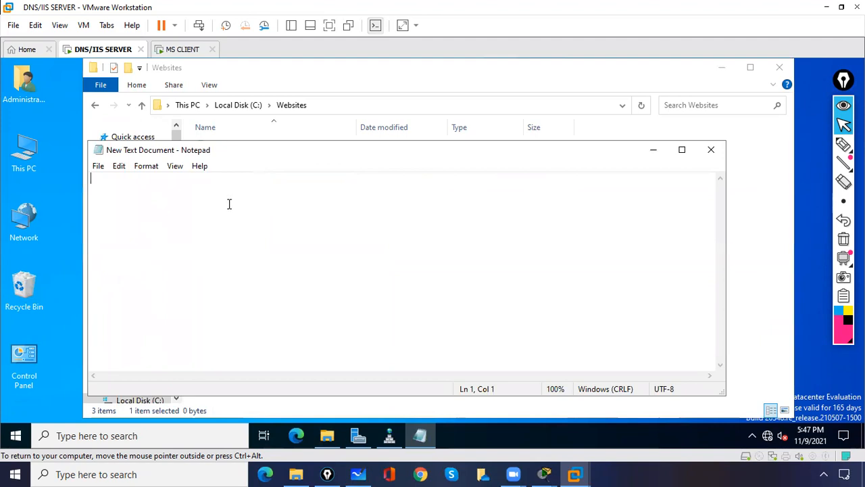
pyautogui.write('This is ')
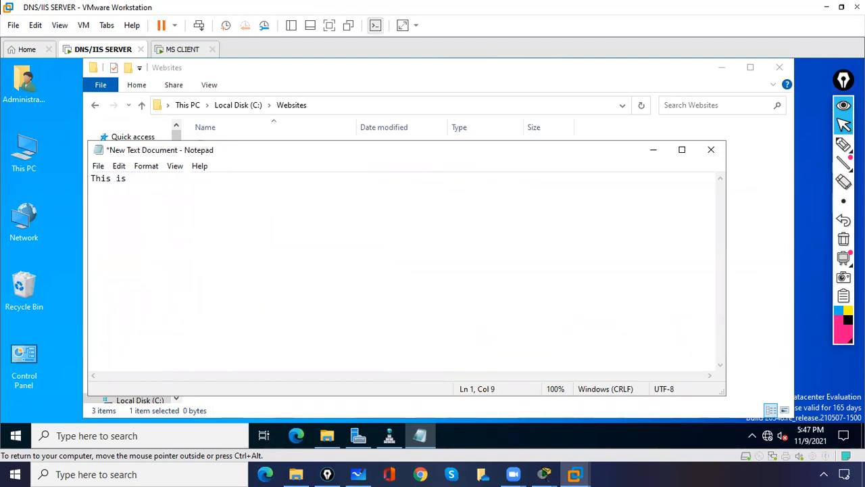
pyautogui.write('wwww.gmail.com')
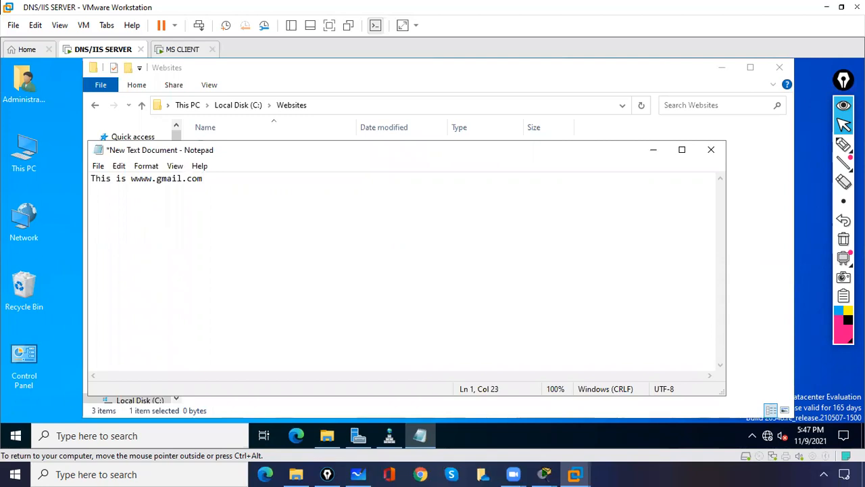
pyautogui.write(' page')
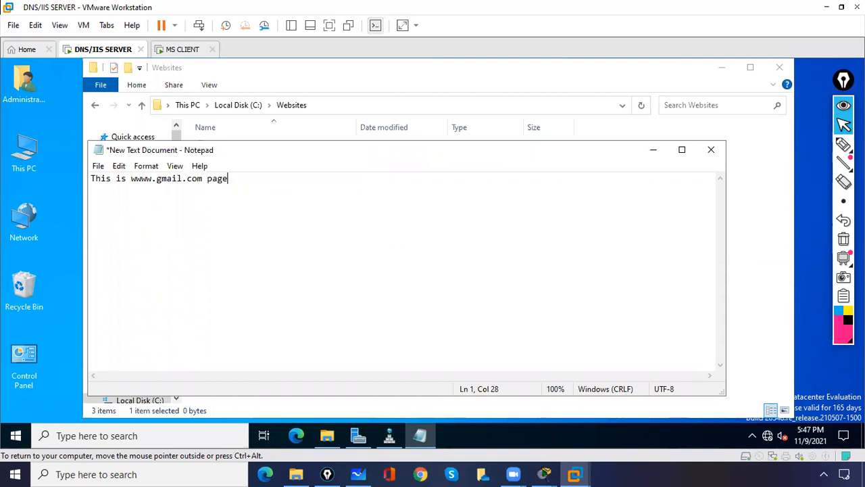
# - Save the note as gmail.html in C:\Websites
pyautogui.click(98, 166)
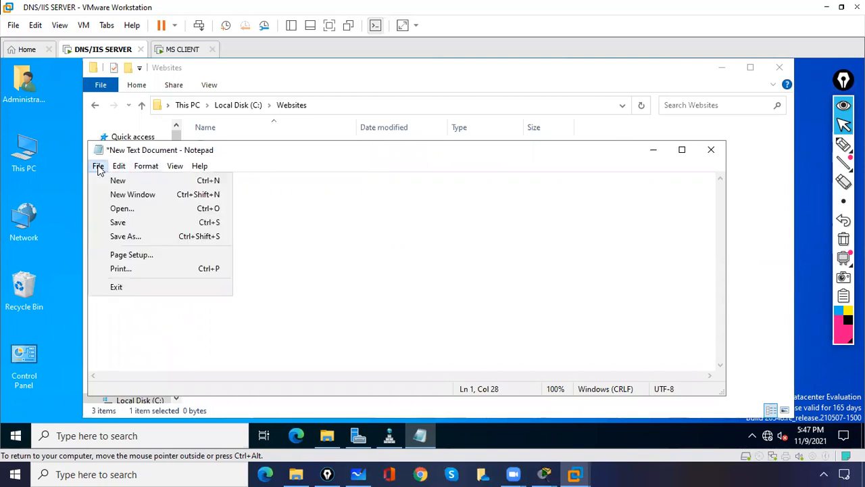
pyautogui.click(121, 236)
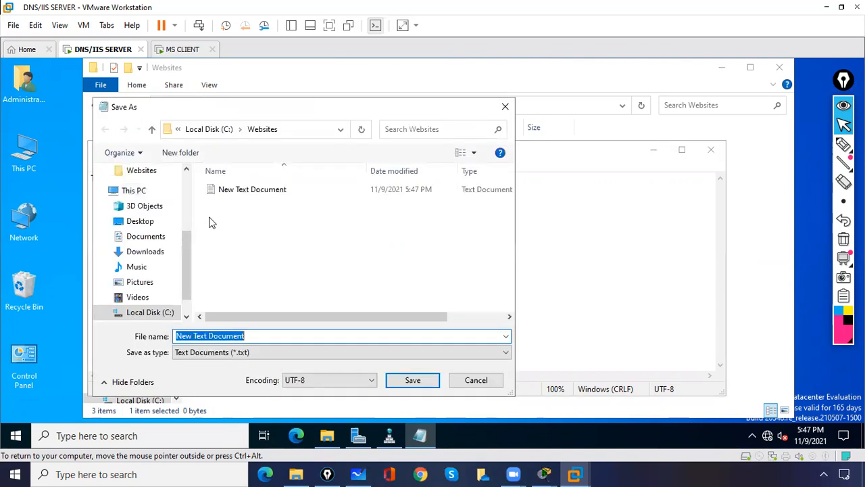
pyautogui.write('gmai')
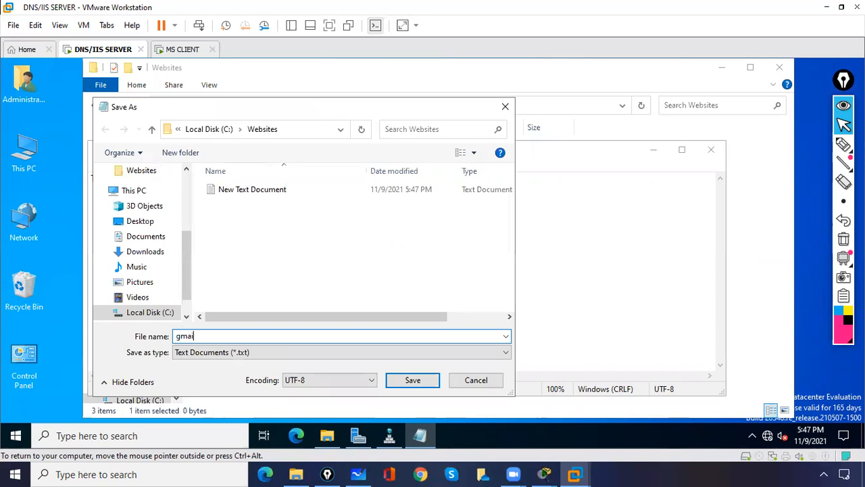
pyautogui.write('l.html')
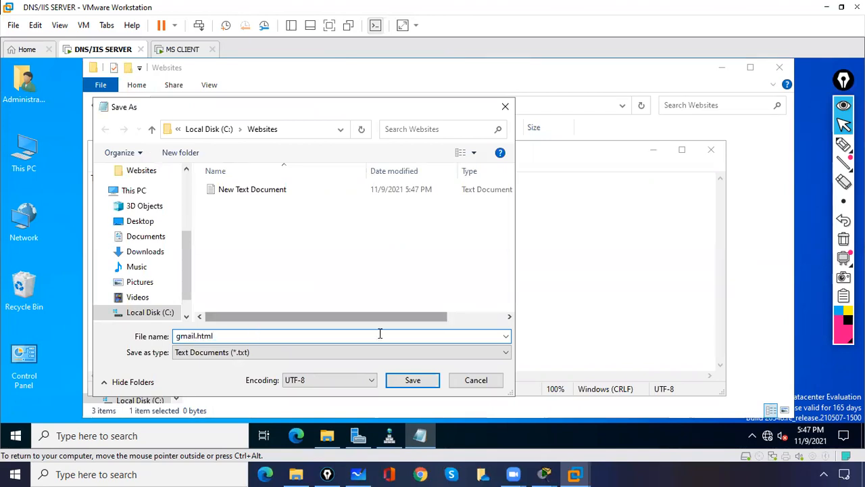
pyautogui.click(413, 380)
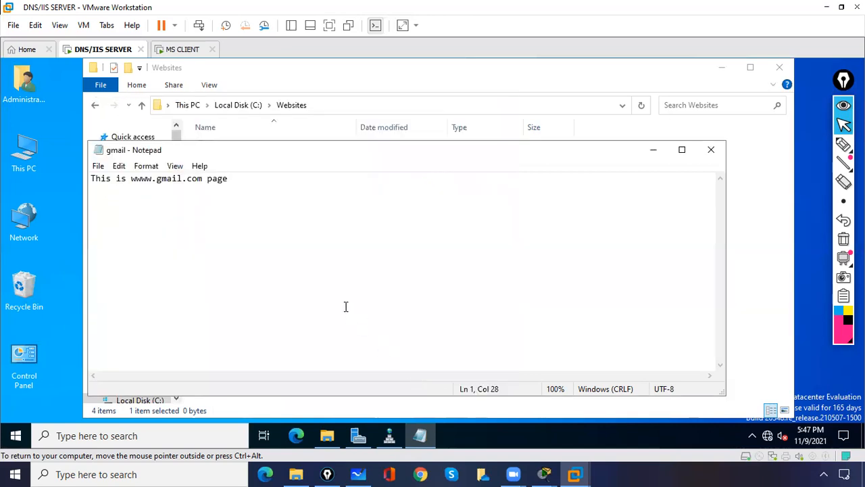
# - Delete the empty New Text Document from the Websites folder
pyautogui.click(656, 153)
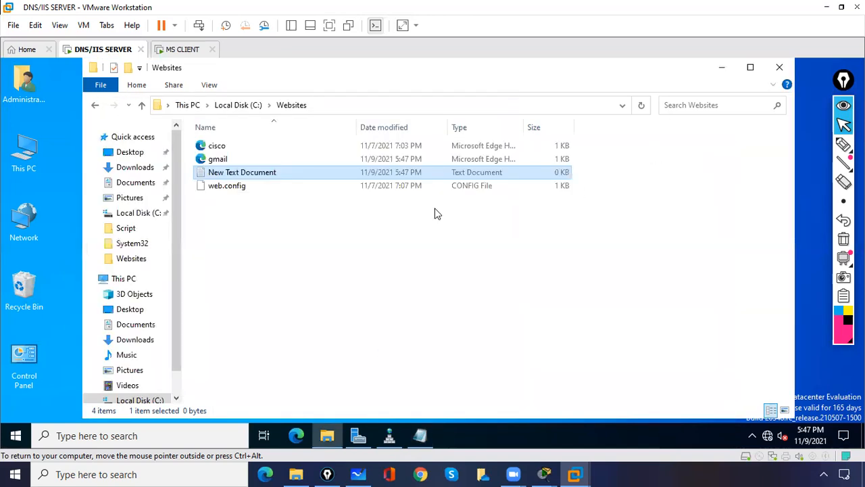
pyautogui.click(204, 243)
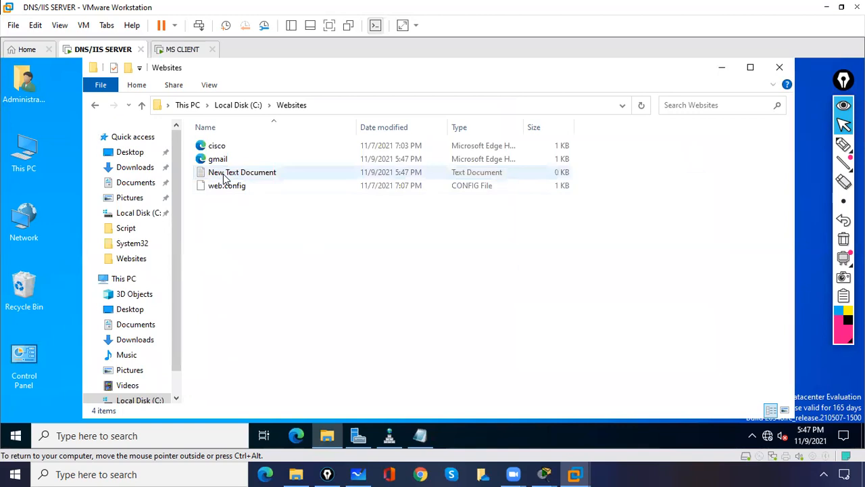
pyautogui.click(225, 174)
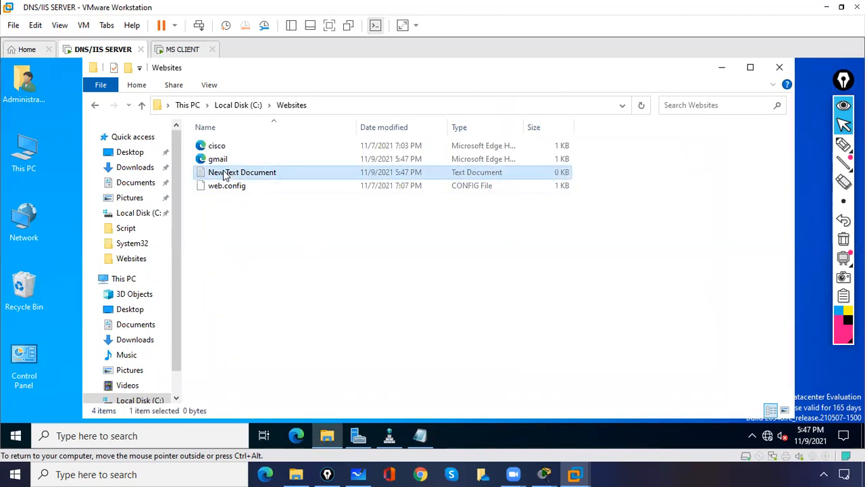
pyautogui.press('Delete')
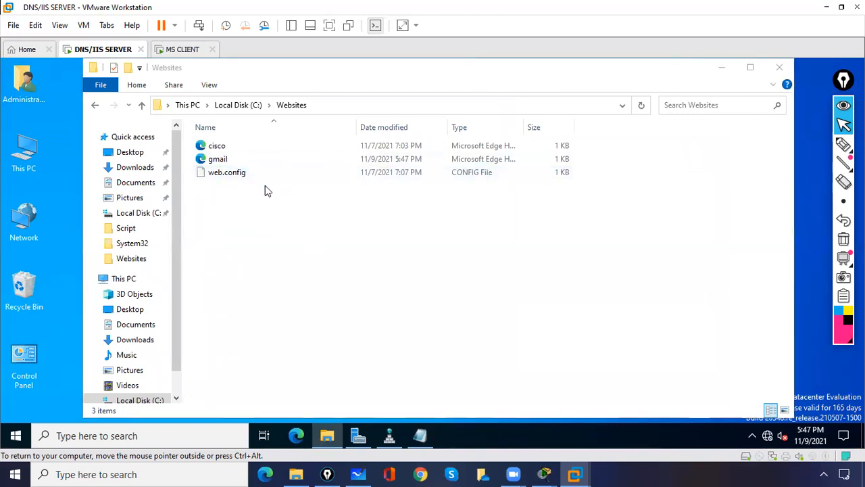
# - Preview gmail.html in the browser, then minimize the browser and Websites window
pyautogui.click(217, 161)
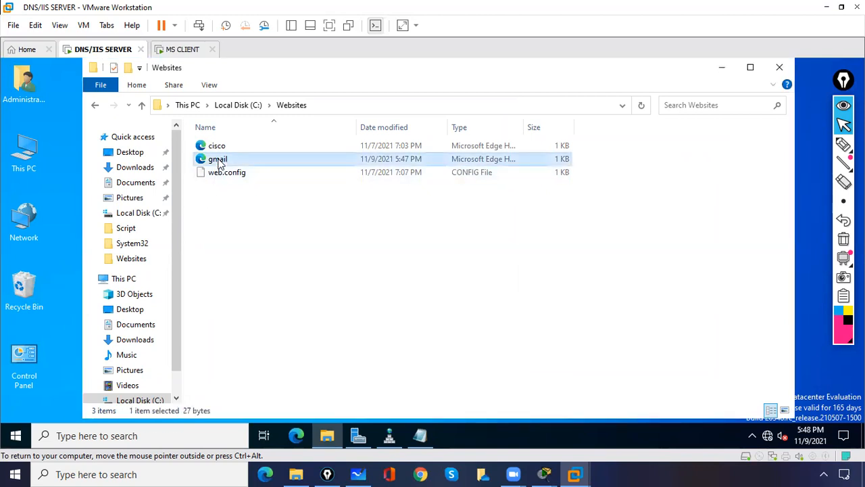
pyautogui.doubleClick(223, 160)
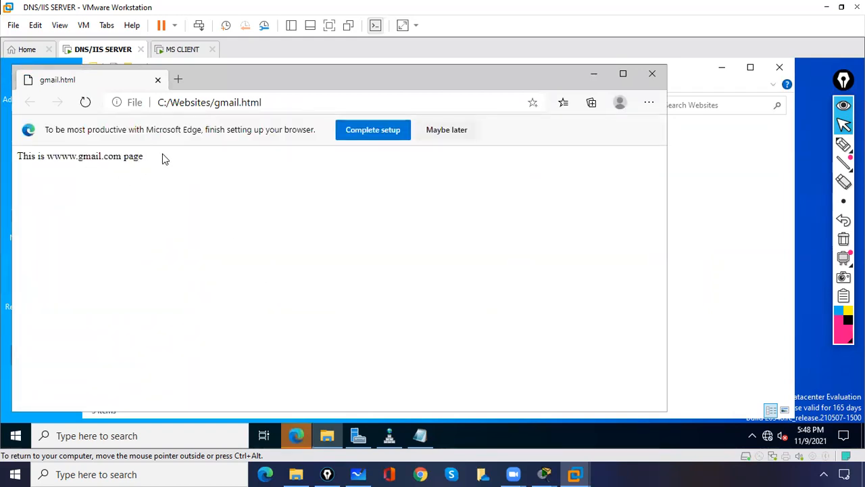
pyautogui.click(594, 75)
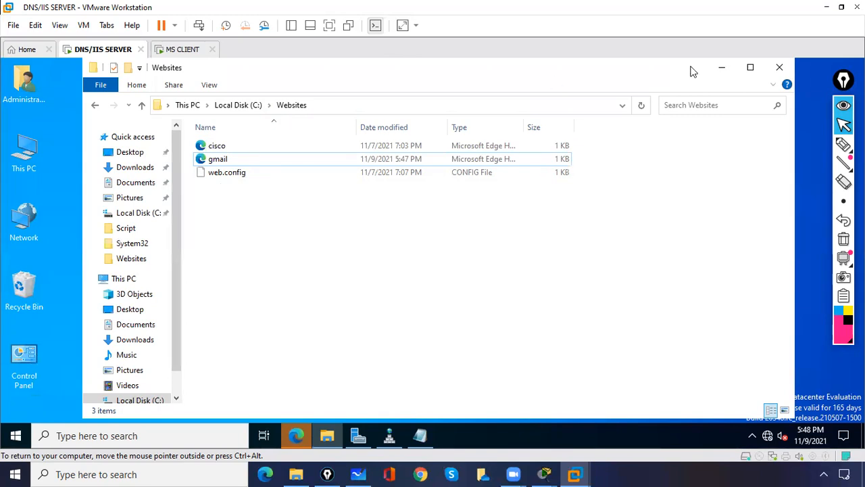
pyautogui.click(722, 67)
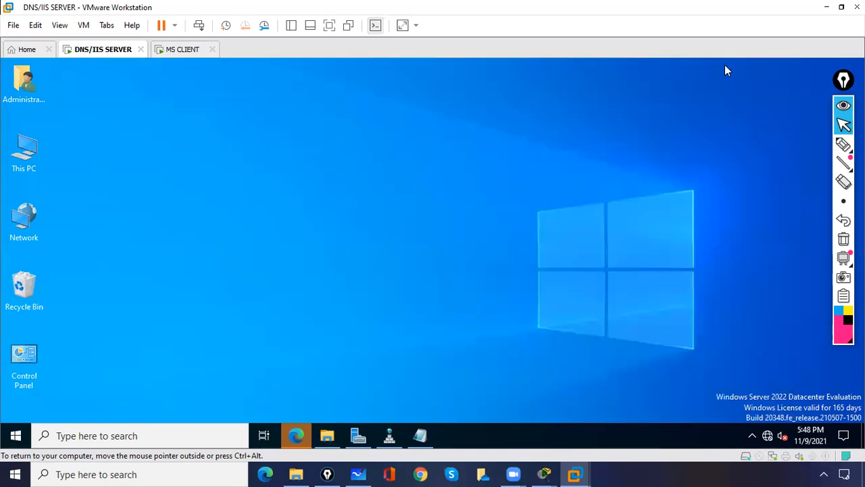
# - Launch IIS Manager from Server Manager Tools, maximize it, and expand SERVER-01 > Sites
pyautogui.click(356, 440)
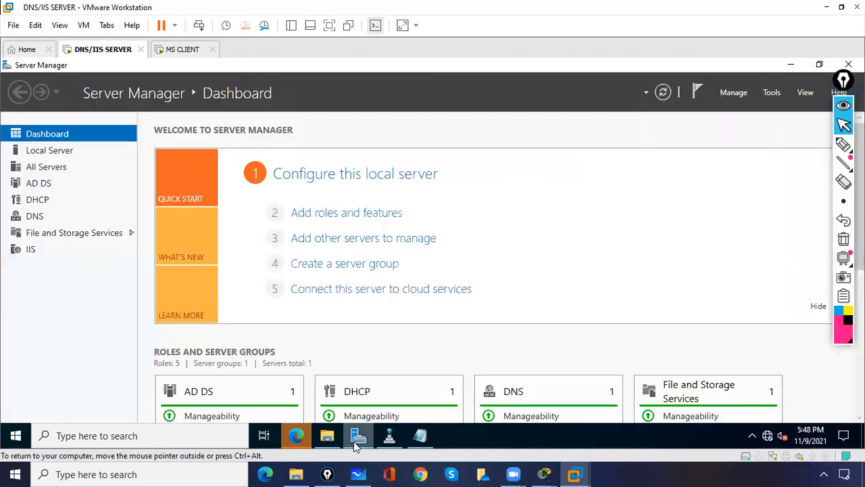
pyautogui.click(773, 93)
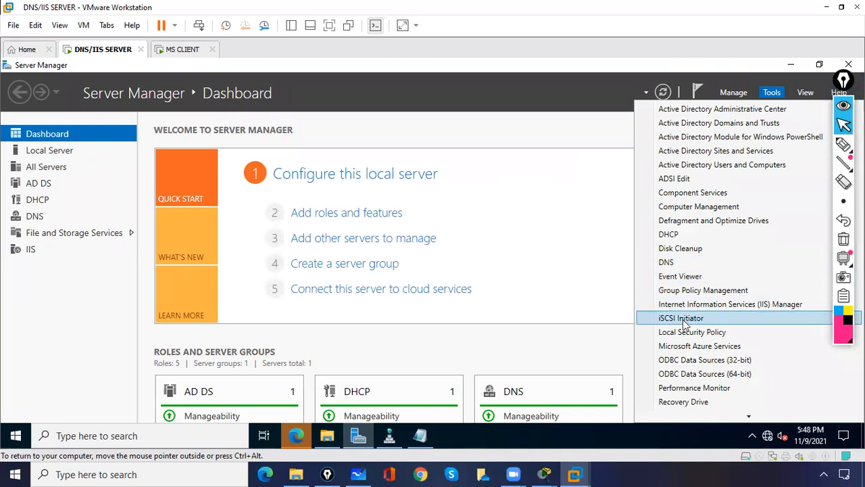
pyautogui.click(703, 304)
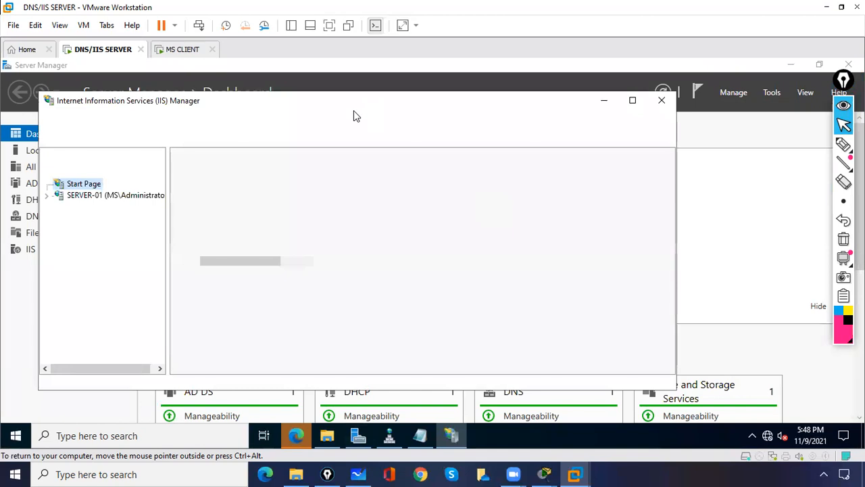
pyautogui.click(632, 100)
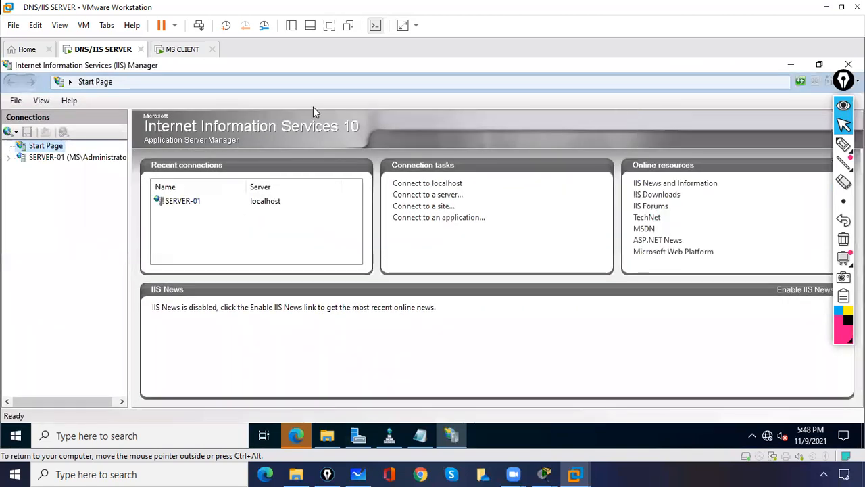
pyautogui.click(8, 161)
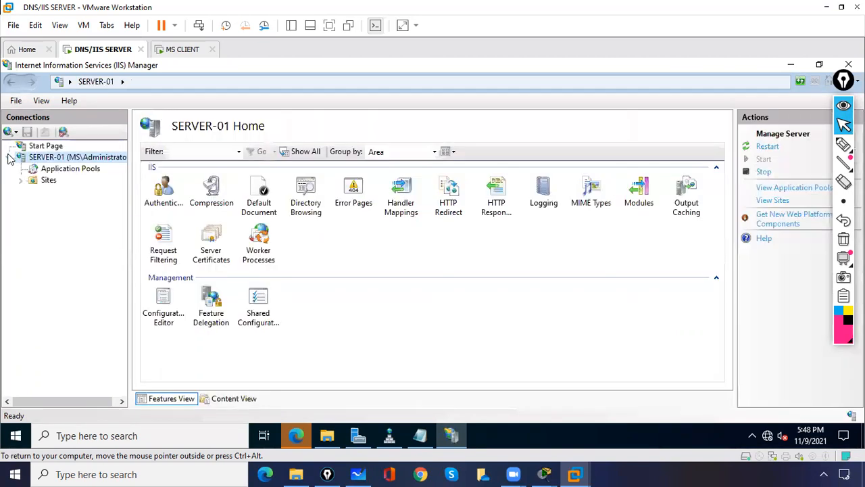
pyautogui.click(21, 180)
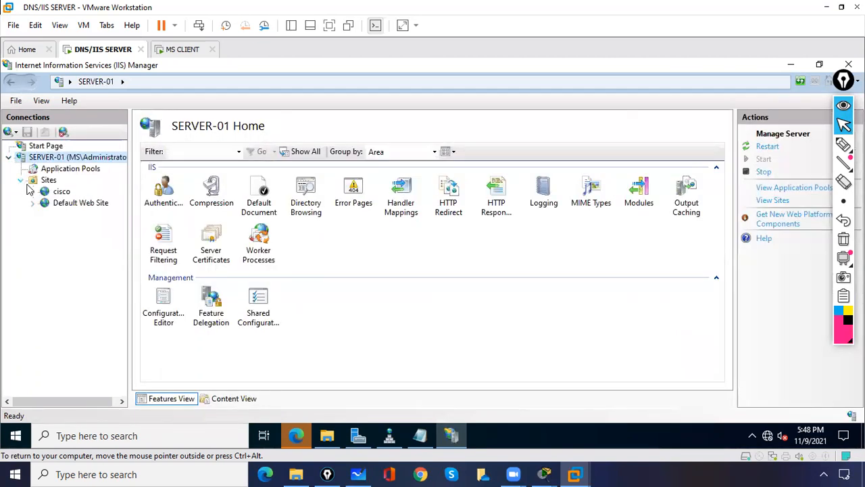
pyautogui.click(49, 182)
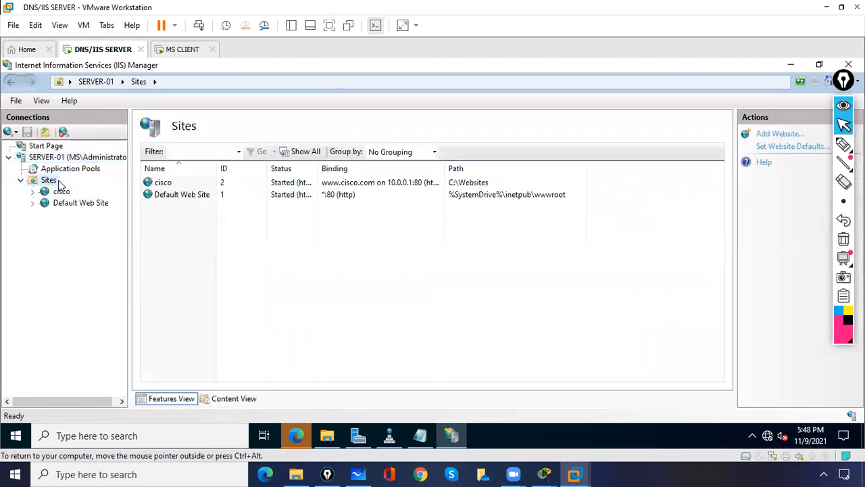
pyautogui.rightClick(59, 181)
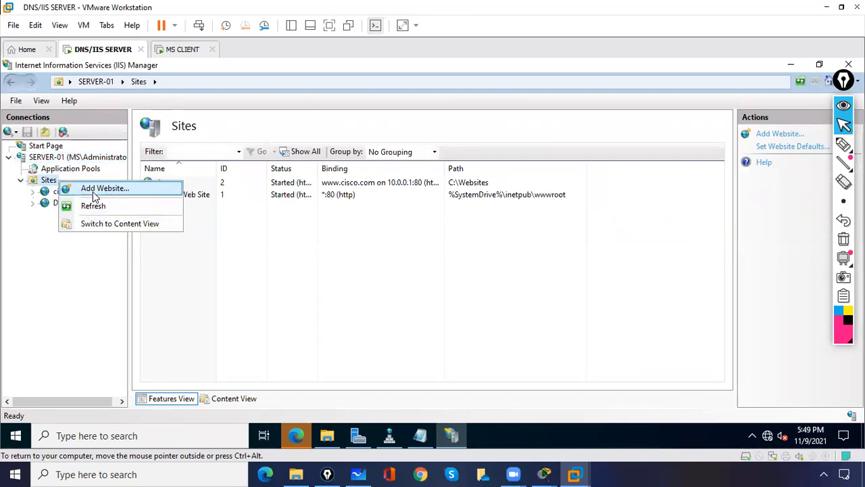
# - Start a new website named gmail with physical path C:\Websites
pyautogui.click(138, 193)
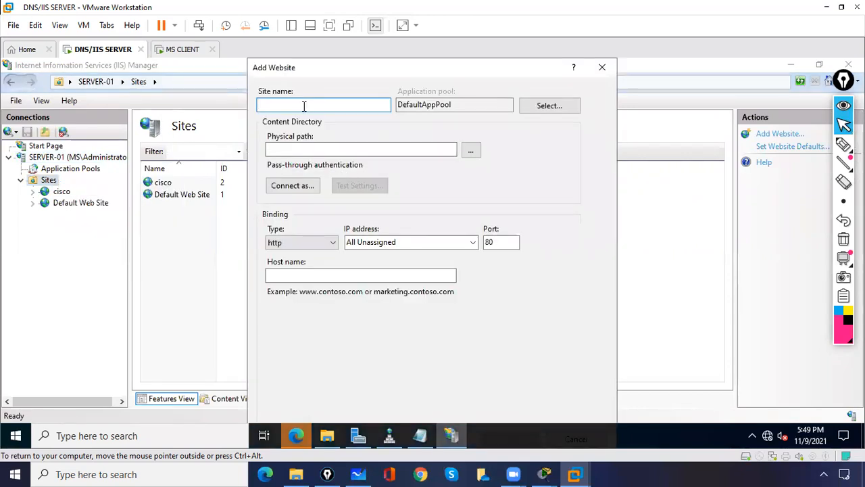
pyautogui.write('gmail')
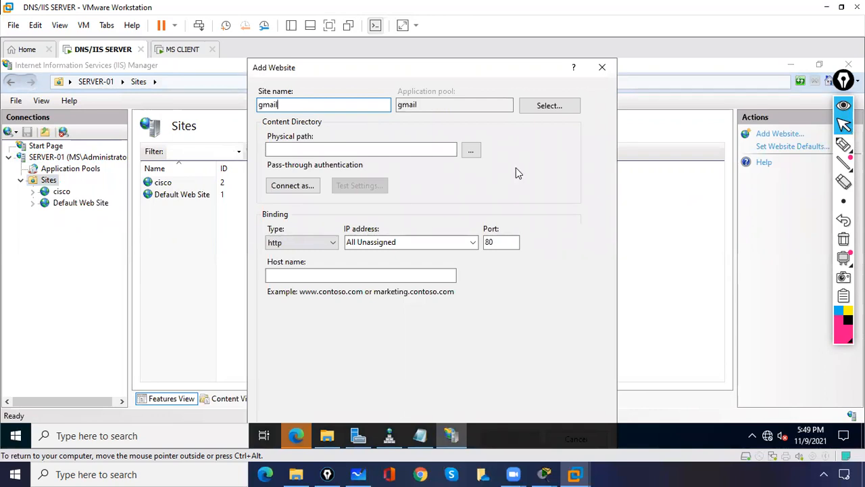
pyautogui.click(471, 150)
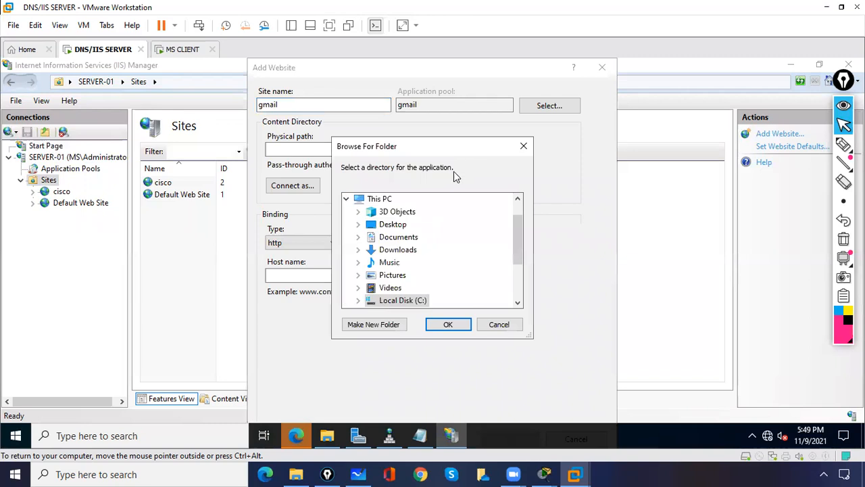
pyautogui.scroll(-1, 515, 260)
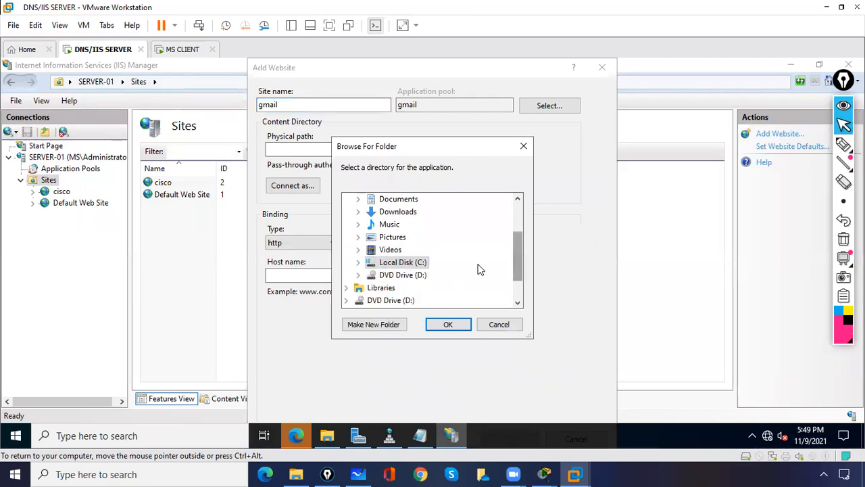
pyautogui.click(358, 263)
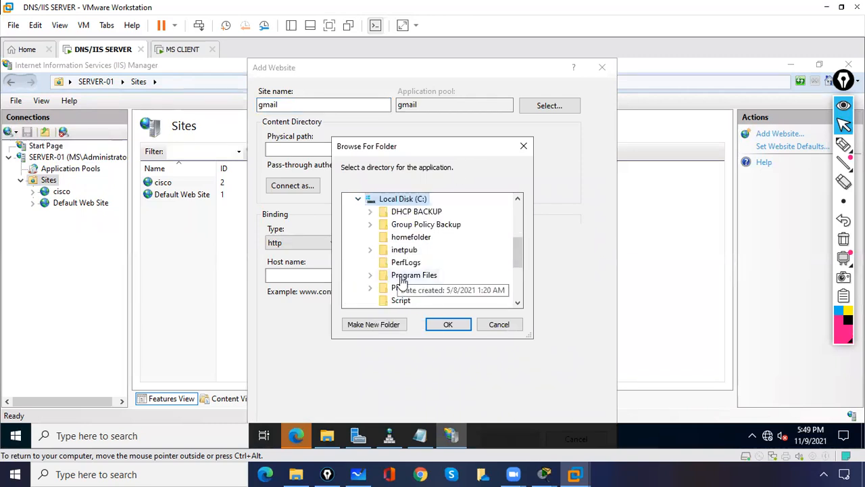
pyautogui.moveTo(520, 259); pyautogui.dragTo(519, 272)
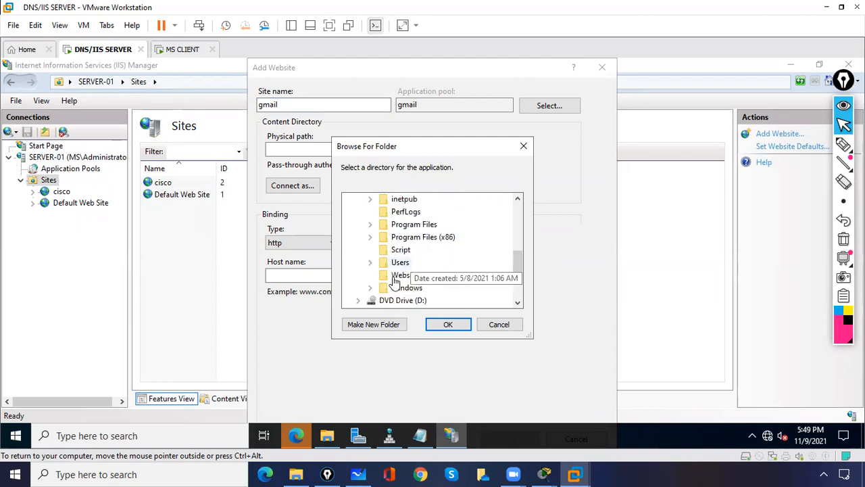
pyautogui.moveTo(520, 271); pyautogui.dragTo(517, 252)
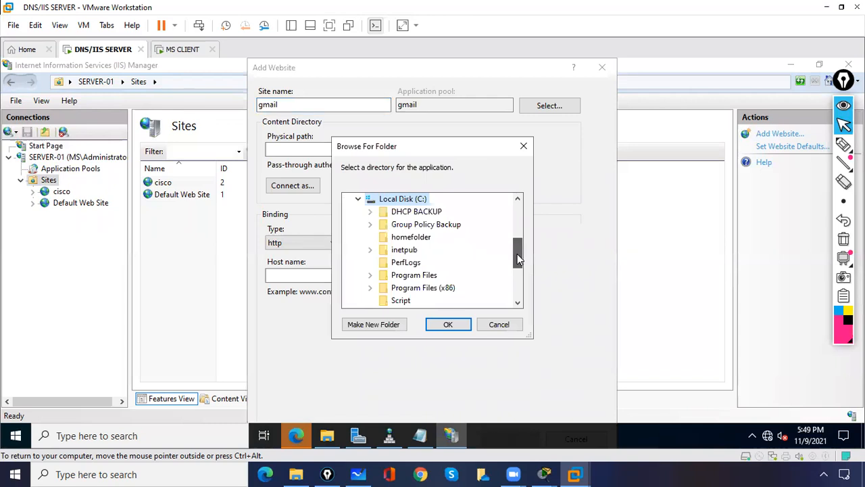
pyautogui.click(422, 238)
pyautogui.press('w')
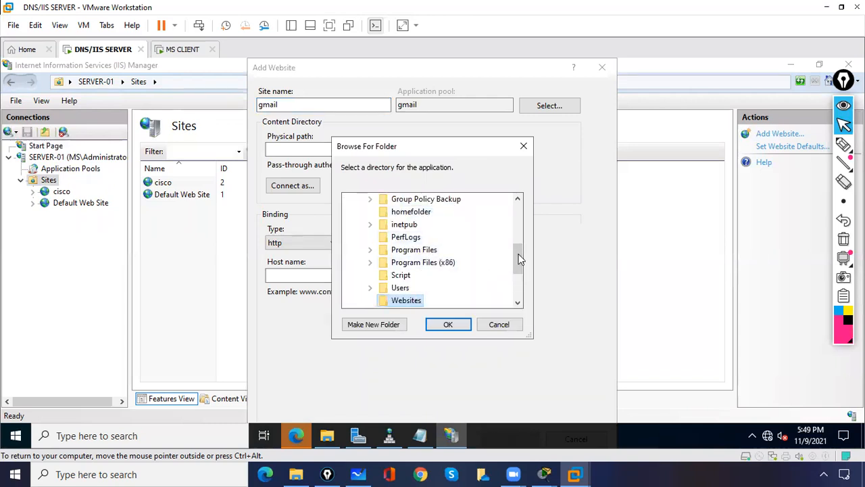
pyautogui.moveTo(517, 258); pyautogui.dragTo(517, 271)
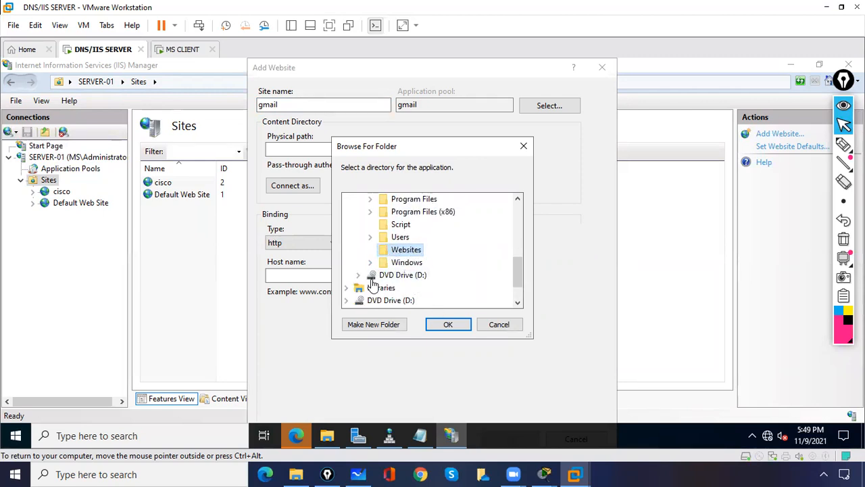
pyautogui.click(447, 325)
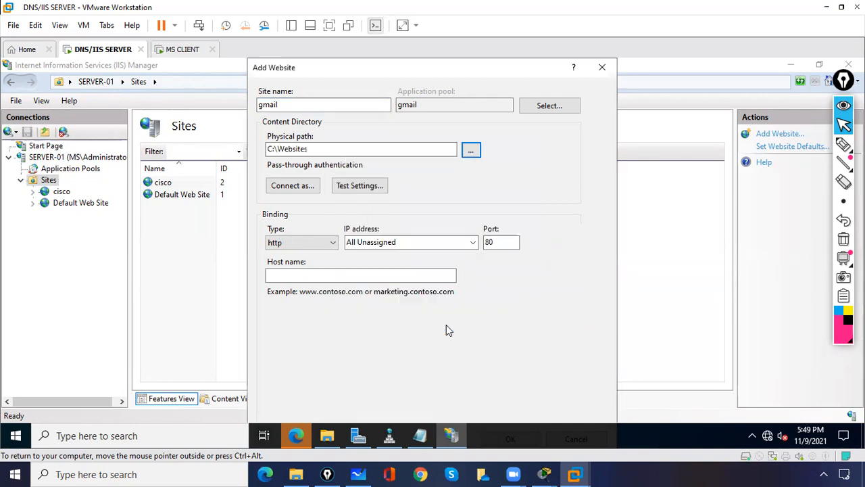
pyautogui.click(321, 244)
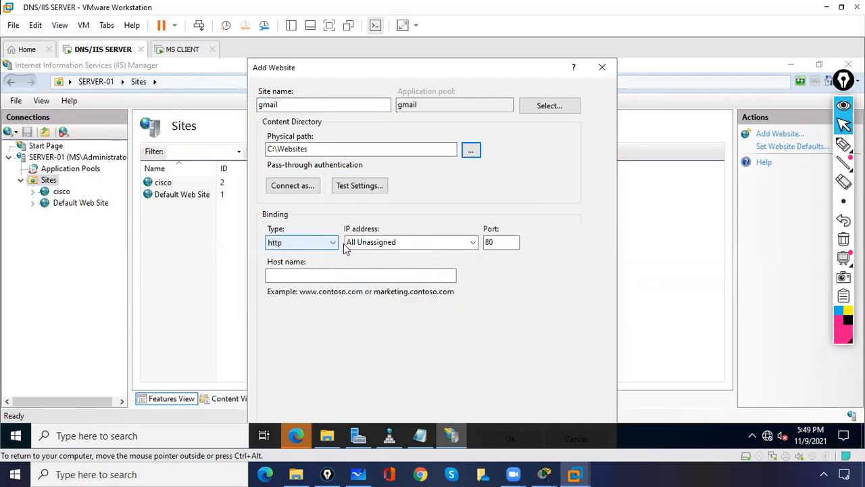
pyautogui.click(370, 243)
pyautogui.click(474, 246)
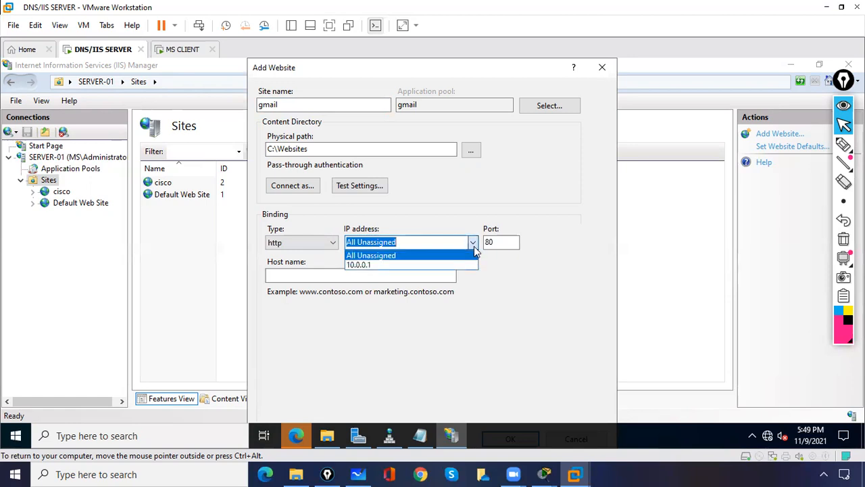
pyautogui.click(465, 264)
pyautogui.click(376, 278)
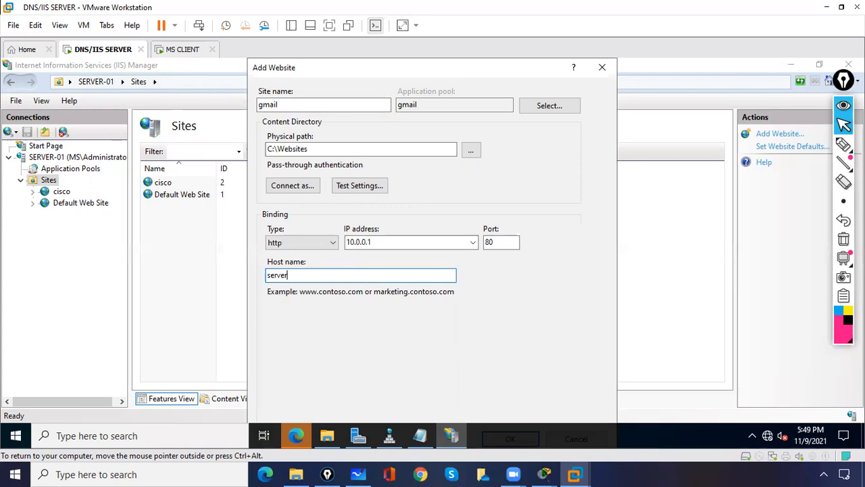
pyautogui.press('BackSpace')
pyautogui.press('BackSpace')
pyautogui.press('BackSpace')
pyautogui.press('BackSpace')
pyautogui.press('BackSpace')
pyautogui.moveTo(330, 275); pyautogui.dragTo(257, 274)
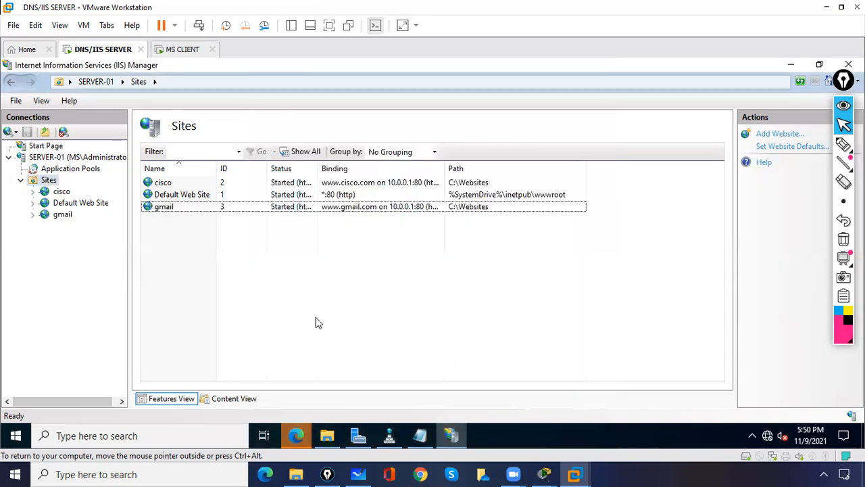
# - Check the gmail site's Default Document page and copy the gmail file name from C:\Websites
pyautogui.click(65, 215)
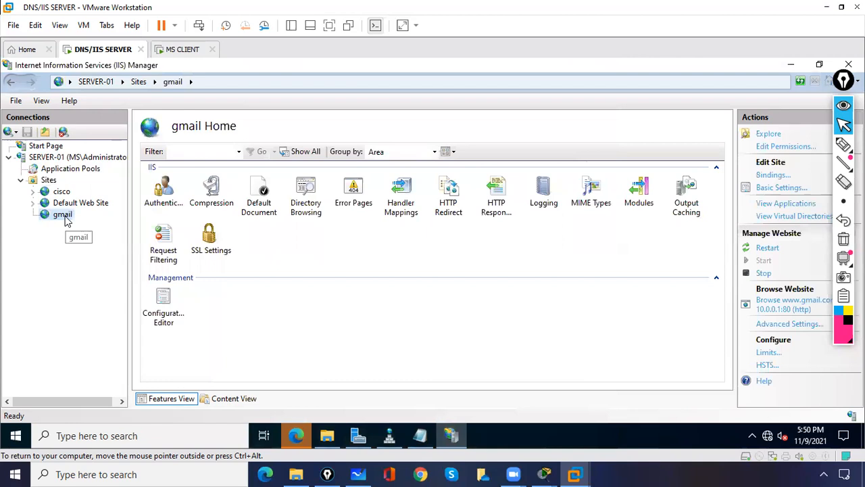
pyautogui.doubleClick(263, 205)
pyautogui.click(241, 300)
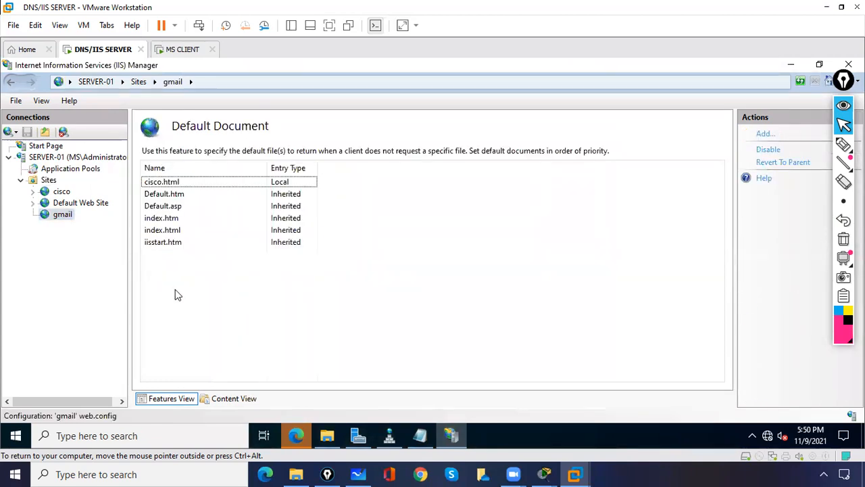
pyautogui.click(60, 215)
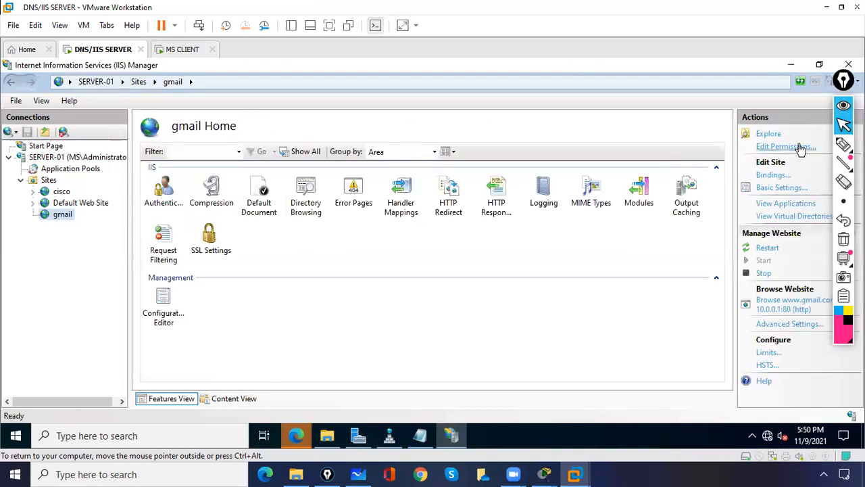
pyautogui.click(771, 137)
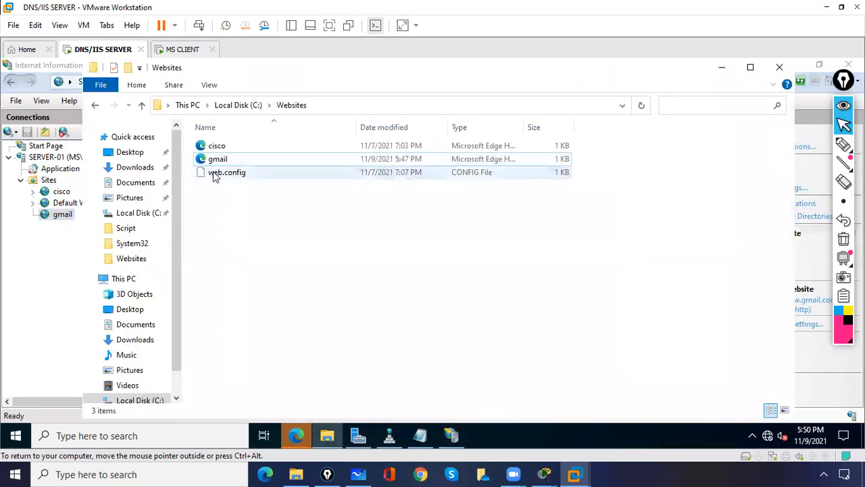
pyautogui.rightClick(222, 162)
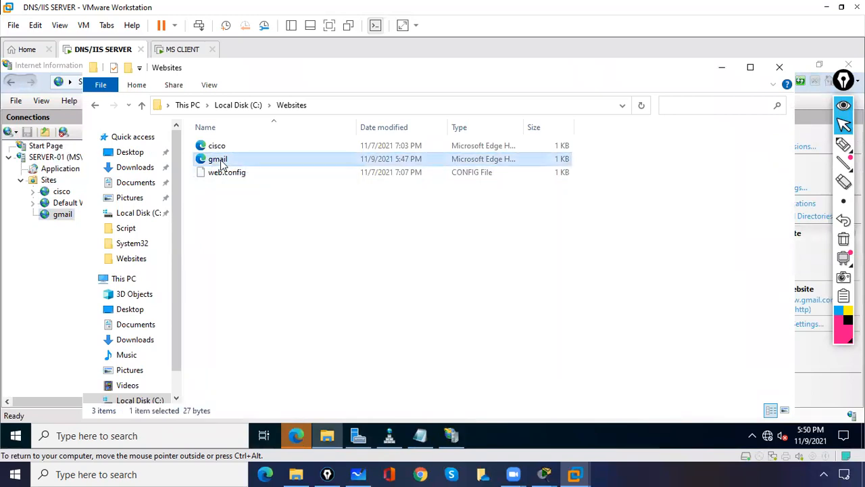
pyautogui.click(256, 308)
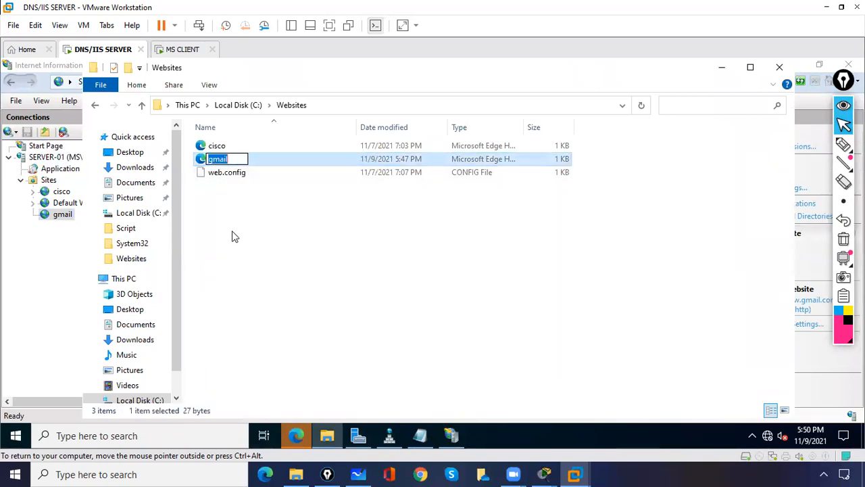
pyautogui.rightClick(216, 161)
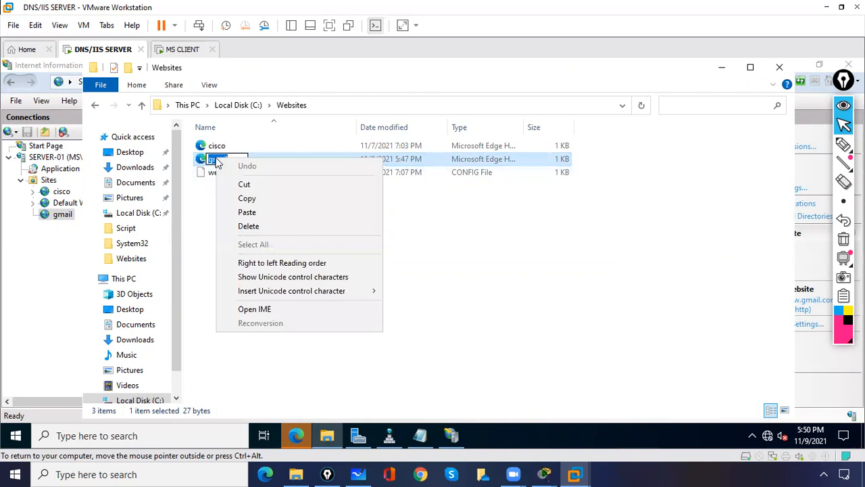
pyautogui.click(247, 198)
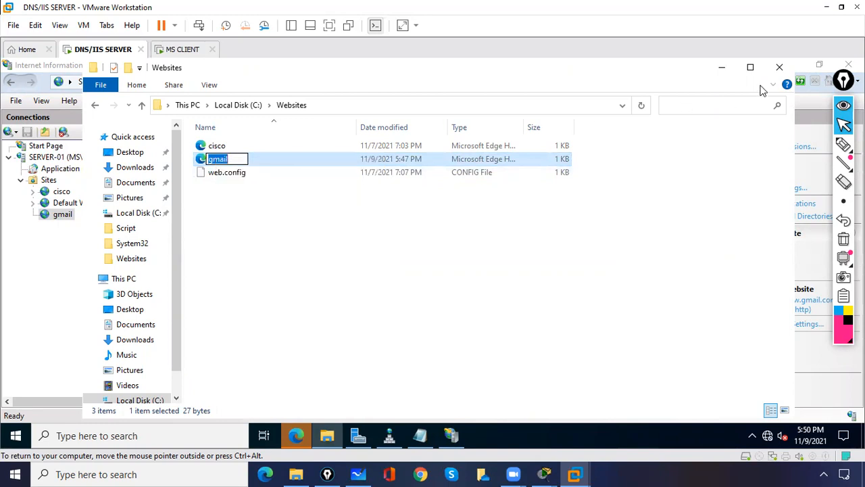
pyautogui.click(779, 67)
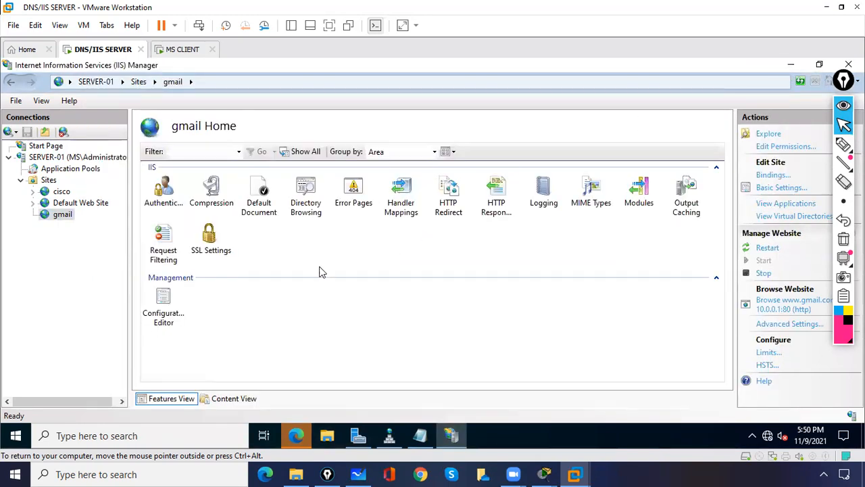
# - Add gmail.html as a default document for the gmail site
pyautogui.doubleClick(263, 196)
pyautogui.rightClick(180, 307)
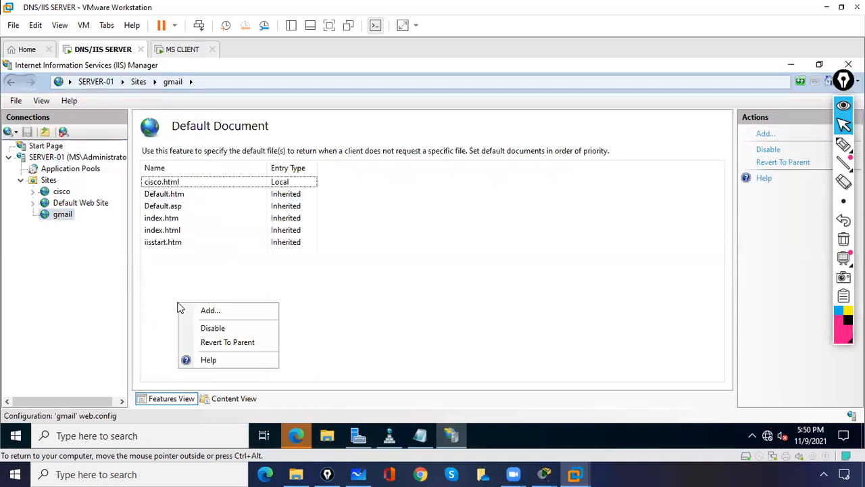
pyautogui.click(195, 313)
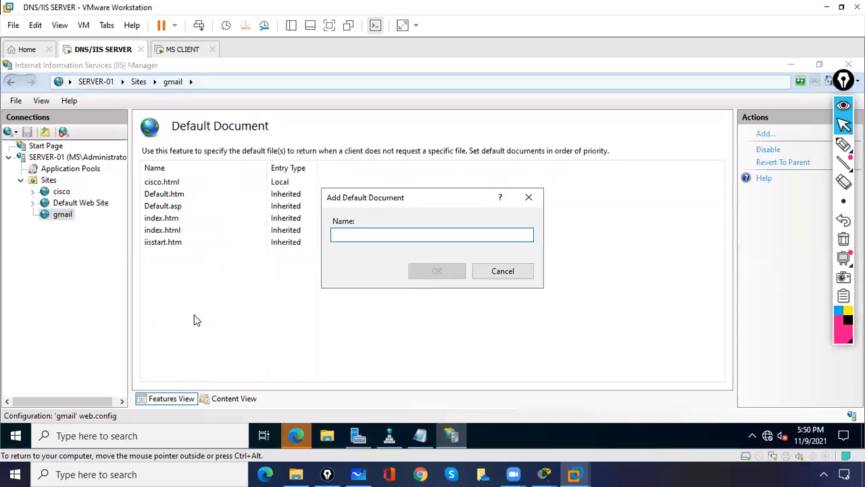
pyautogui.write('gmail.html')
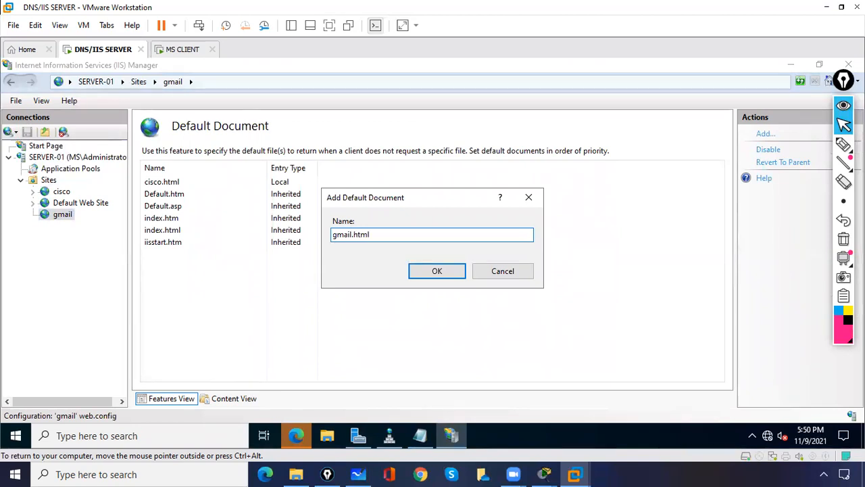
pyautogui.click(438, 271)
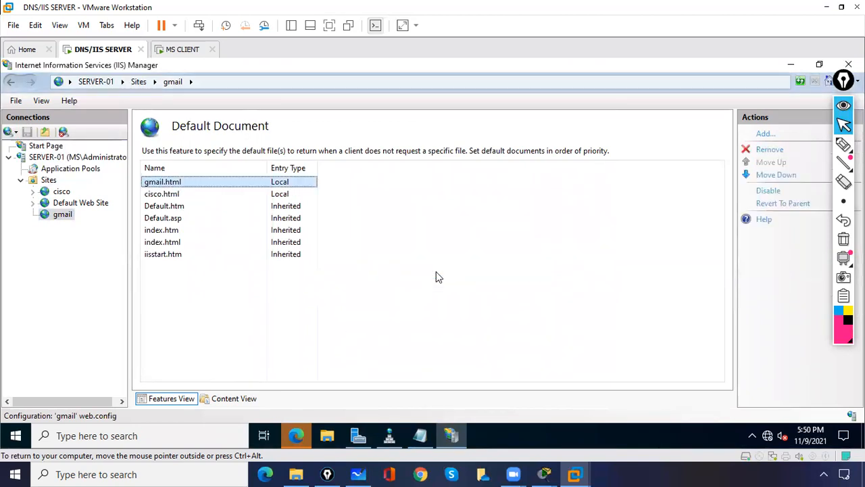
# - Review the gmail site's Directory Browsing settings, then switch to the MS CLIENT VM
pyautogui.click(80, 215)
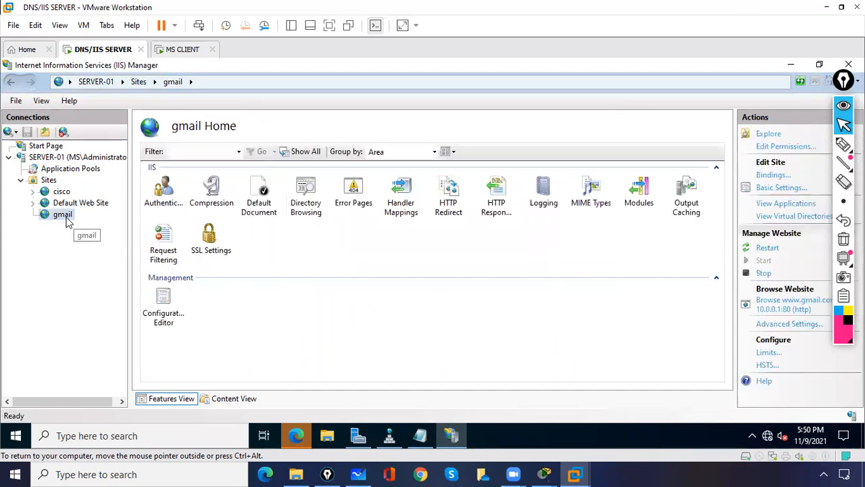
pyautogui.click(306, 196)
pyautogui.doubleClick(306, 197)
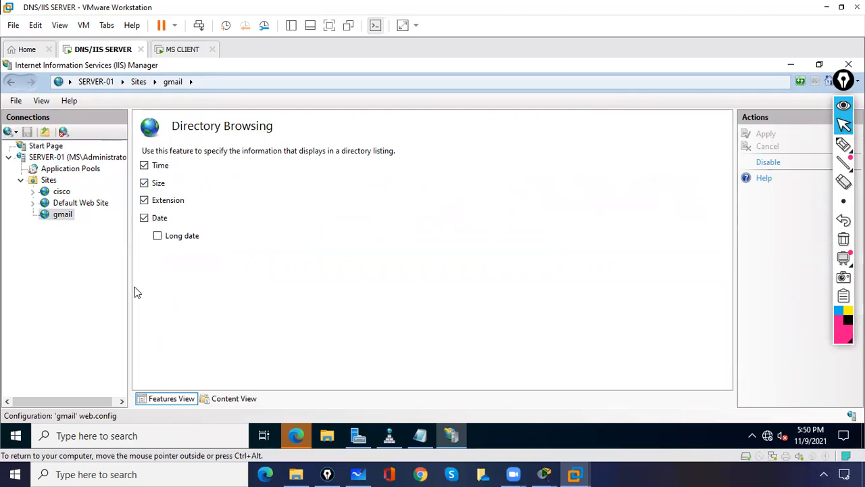
pyautogui.click(62, 214)
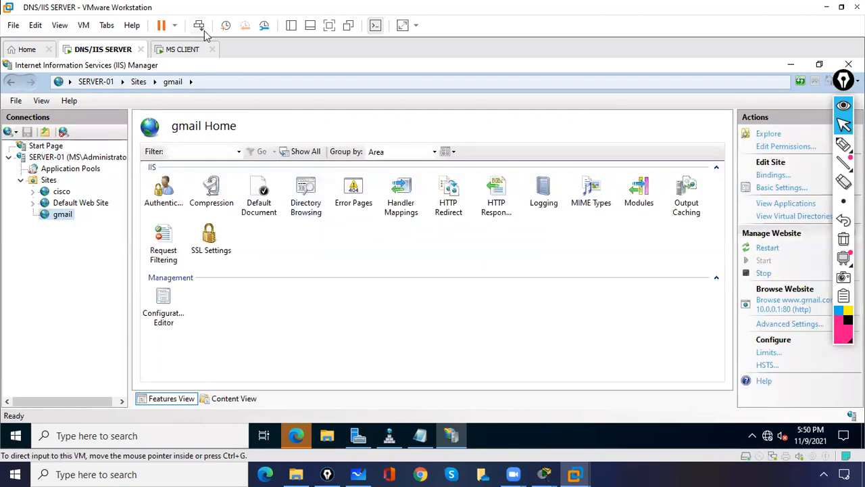
pyautogui.click(185, 50)
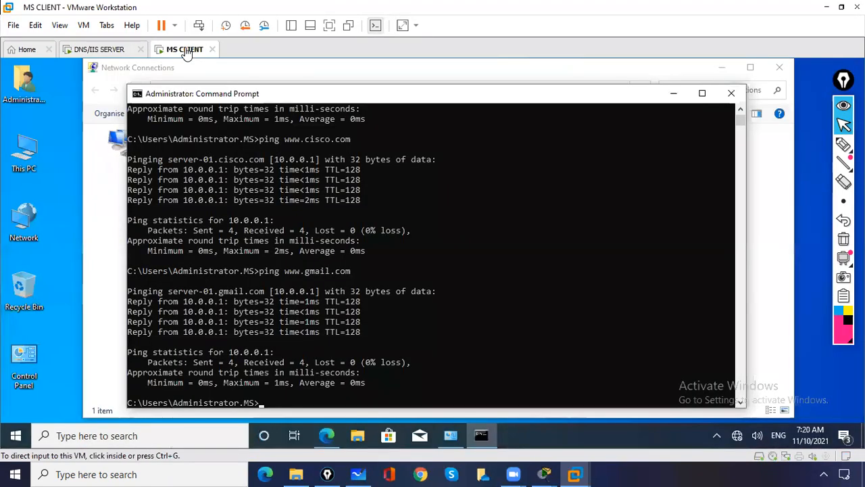
pyautogui.click(674, 93)
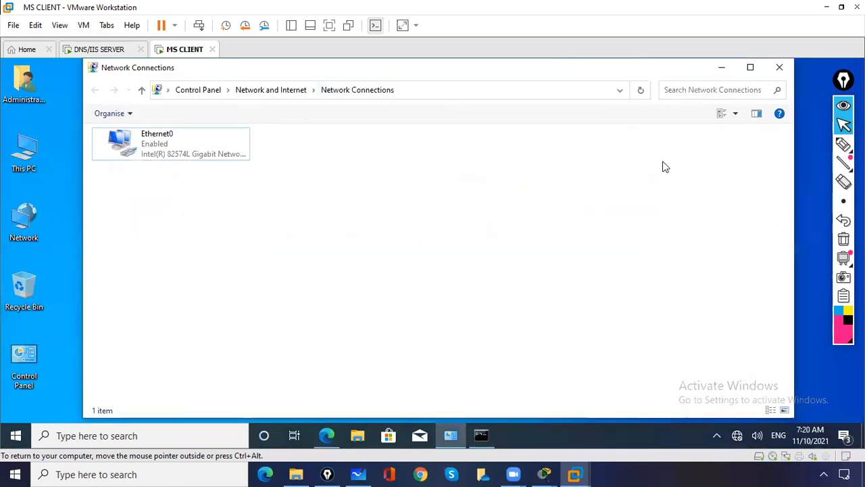
pyautogui.click(780, 67)
pyautogui.click(328, 435)
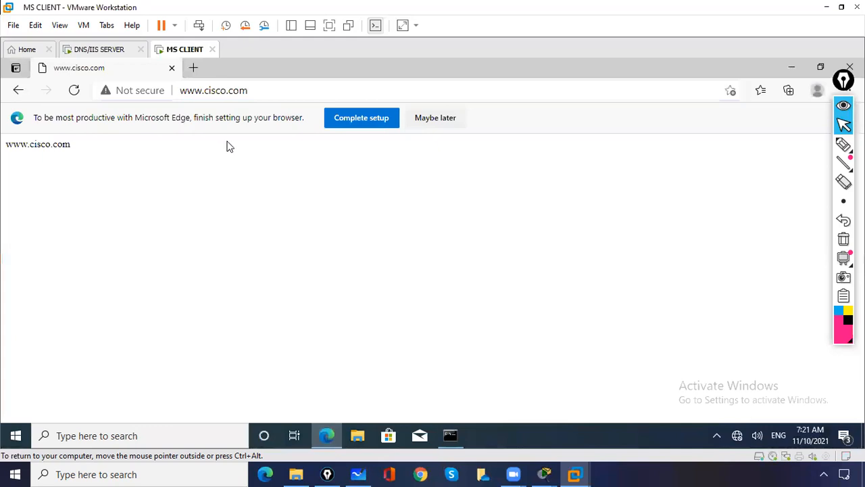
pyautogui.click(252, 89)
pyautogui.write('www')
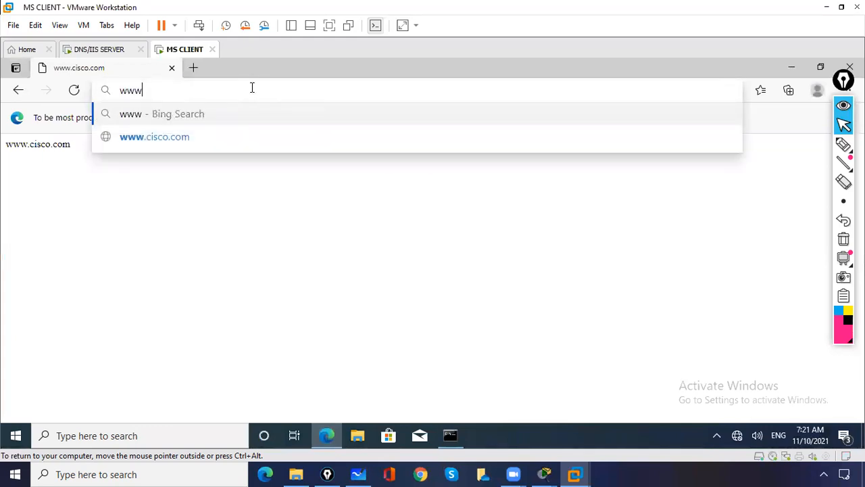
pyautogui.write('.gmail.com')
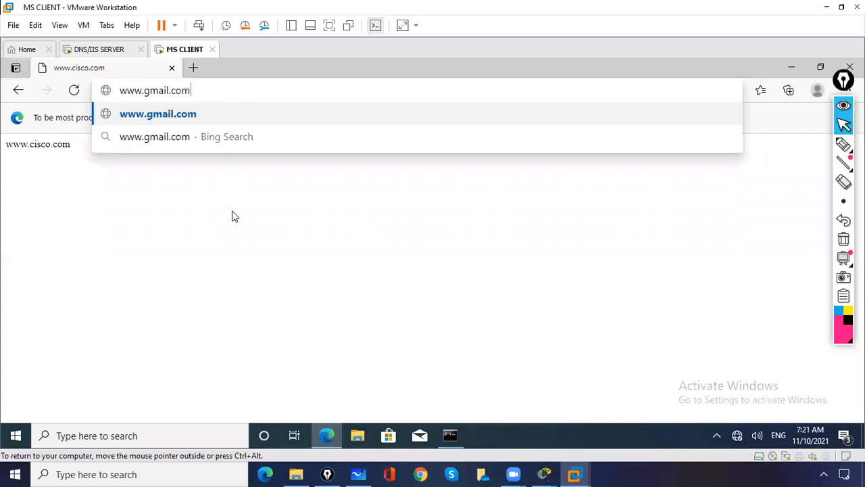
pyautogui.press('Return')
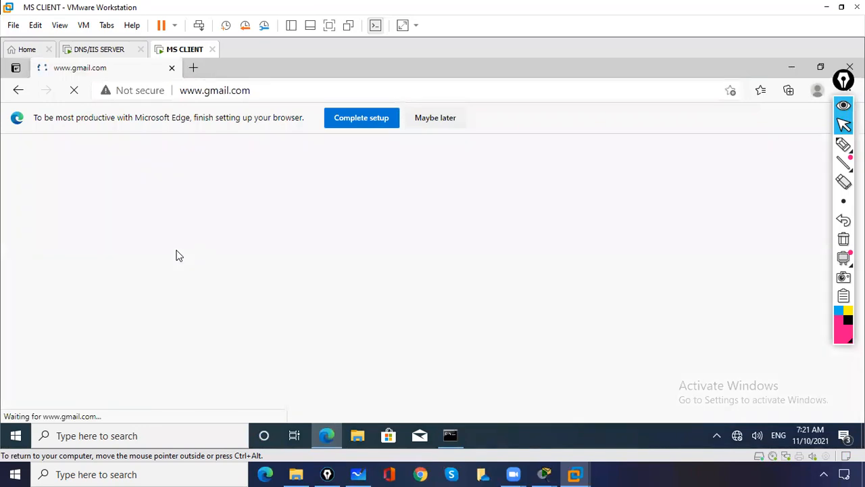
pyautogui.moveTo(131, 145); pyautogui.dragTo(3, 142)
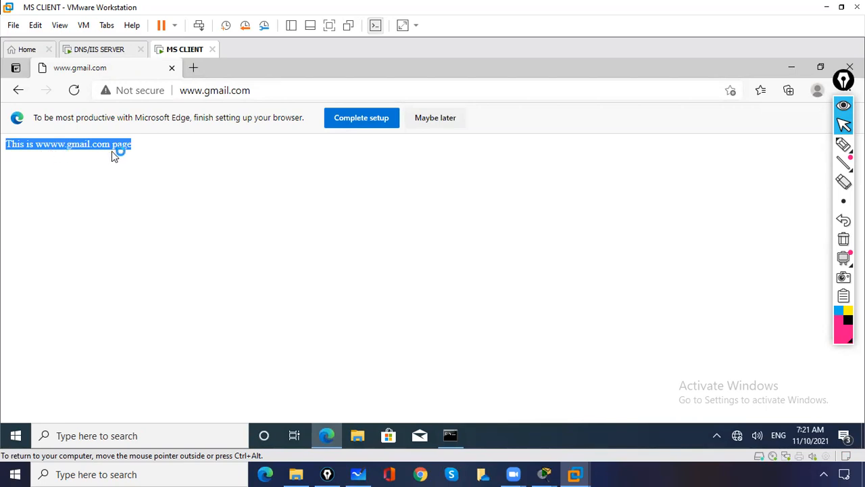
# - Load cisco.com, confirm it shows the gmail page text, and close Edge
pyautogui.click(214, 93)
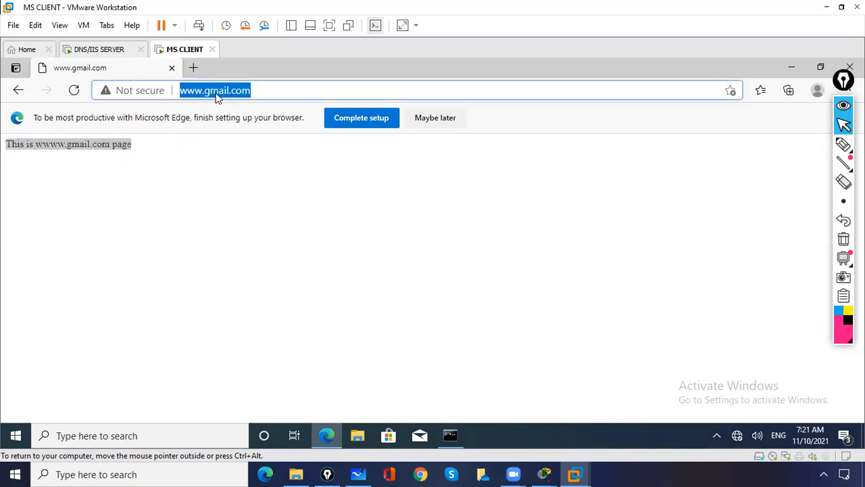
pyautogui.write('cisc')
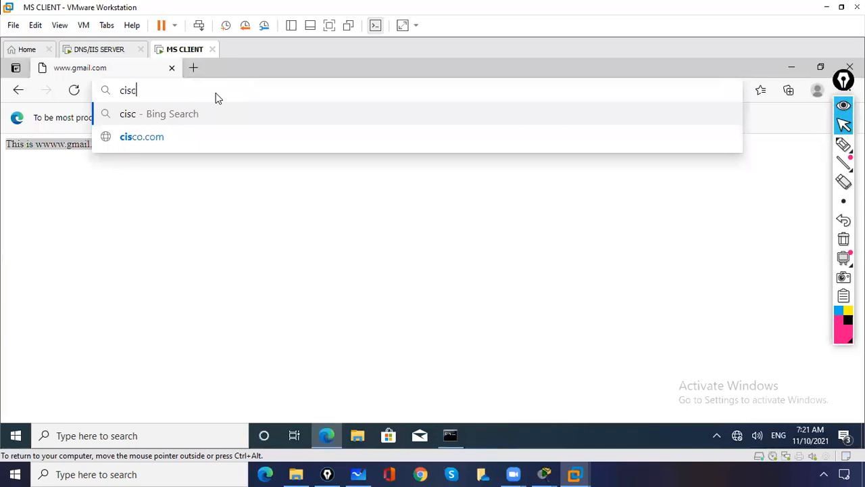
pyautogui.write('o.com')
pyautogui.press('Return')
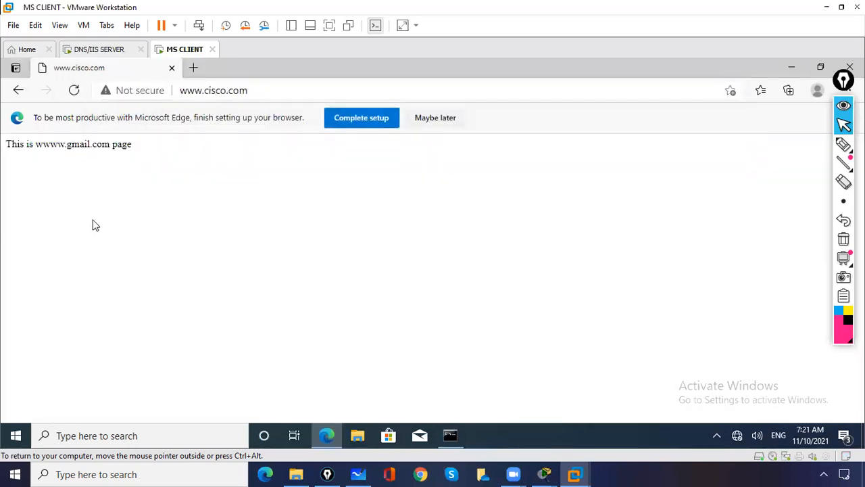
pyautogui.tripleClick(99, 146)
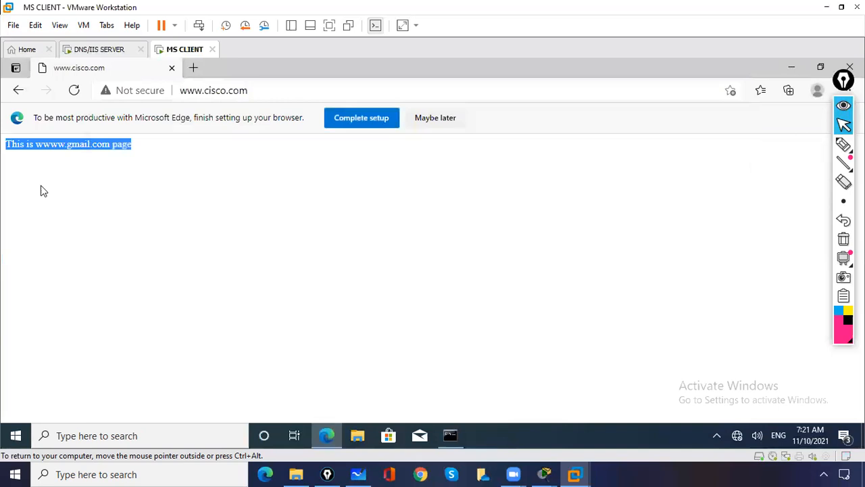
pyautogui.click(172, 68)
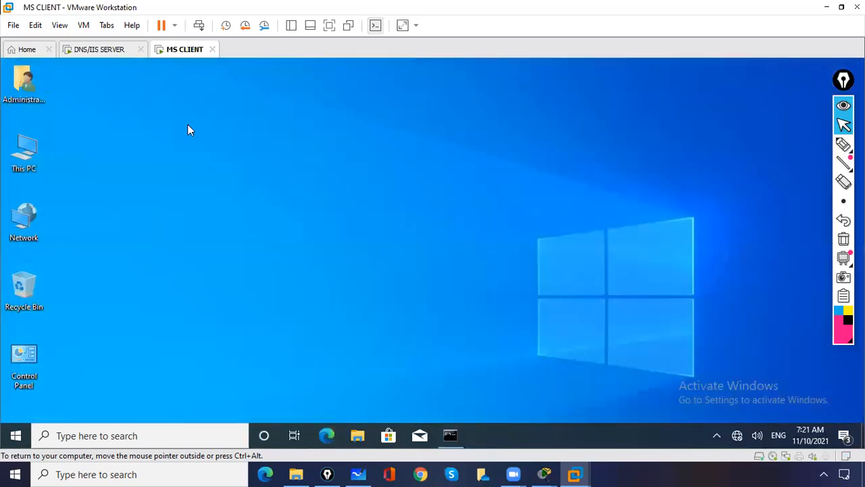
pyautogui.click(327, 436)
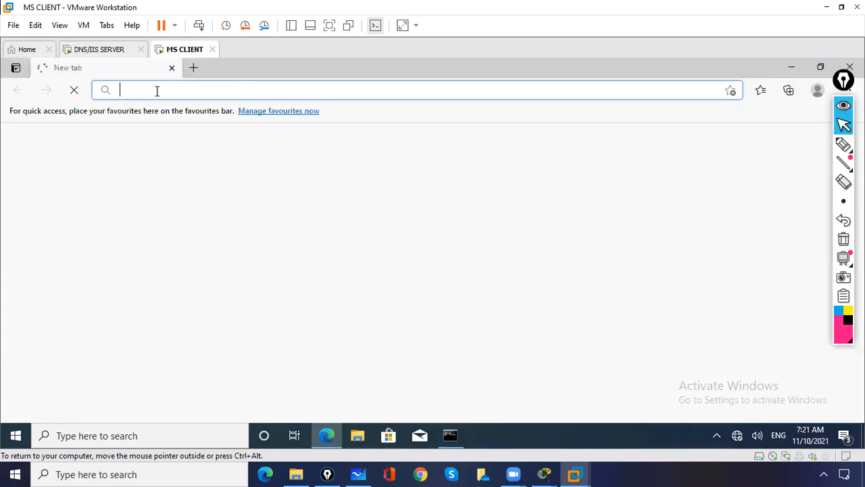
pyautogui.write('www.')
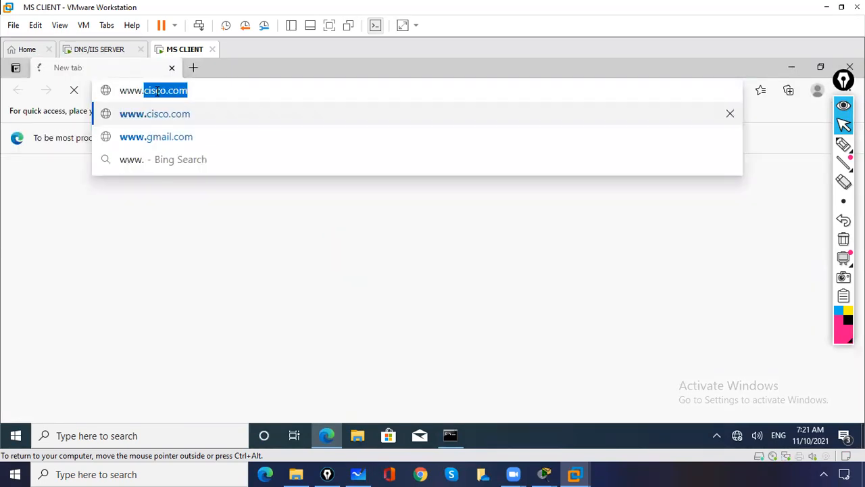
pyautogui.press('Return')
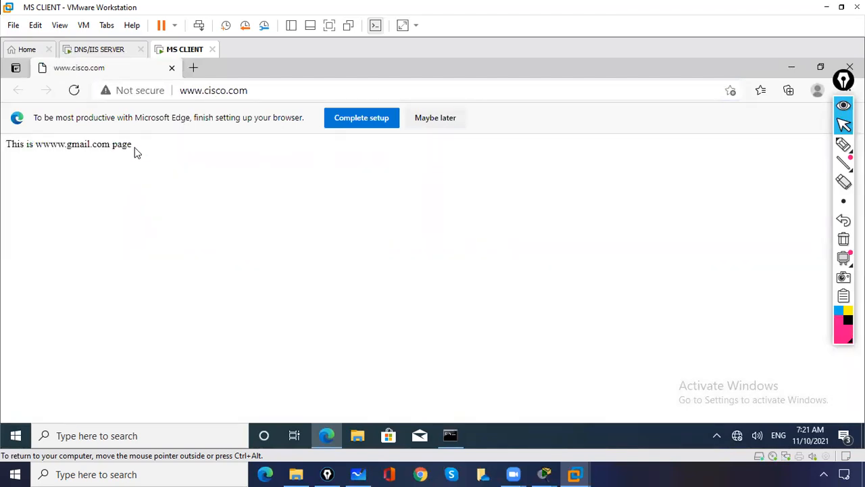
pyautogui.tripleClick(72, 144)
pyautogui.click(28, 167)
pyautogui.click(253, 90)
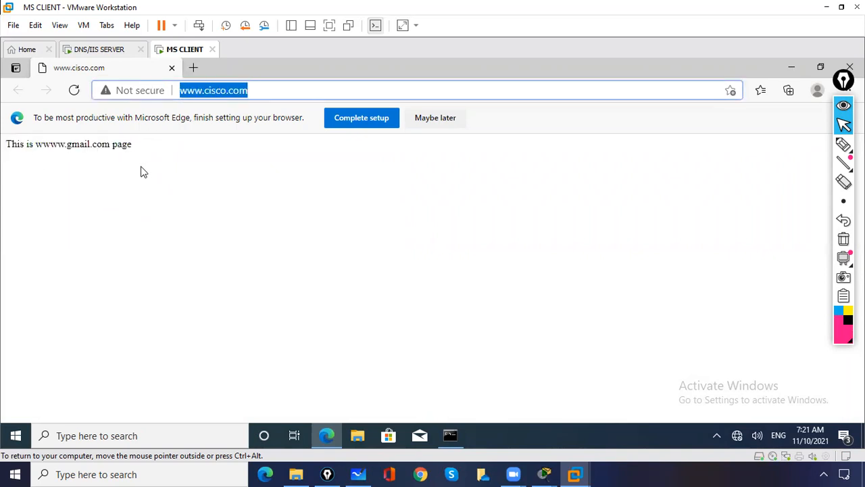
pyautogui.click(106, 173)
pyautogui.moveTo(140, 152); pyautogui.dragTo(30, 177)
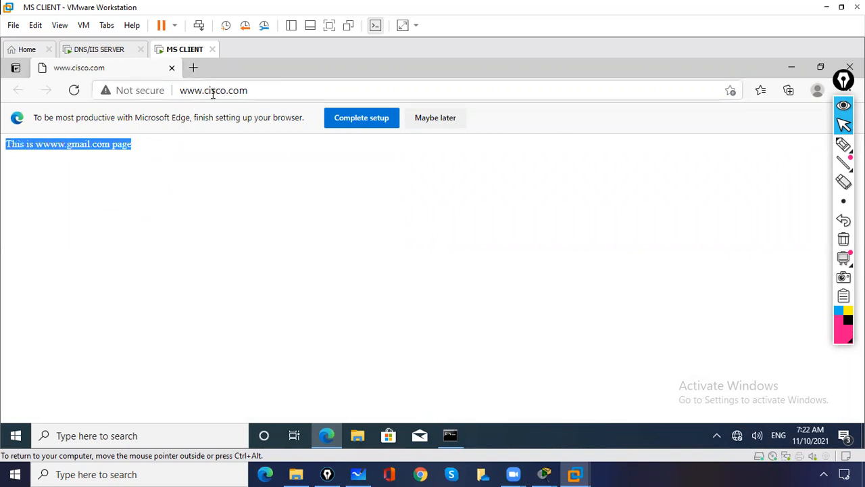
pyautogui.click(172, 68)
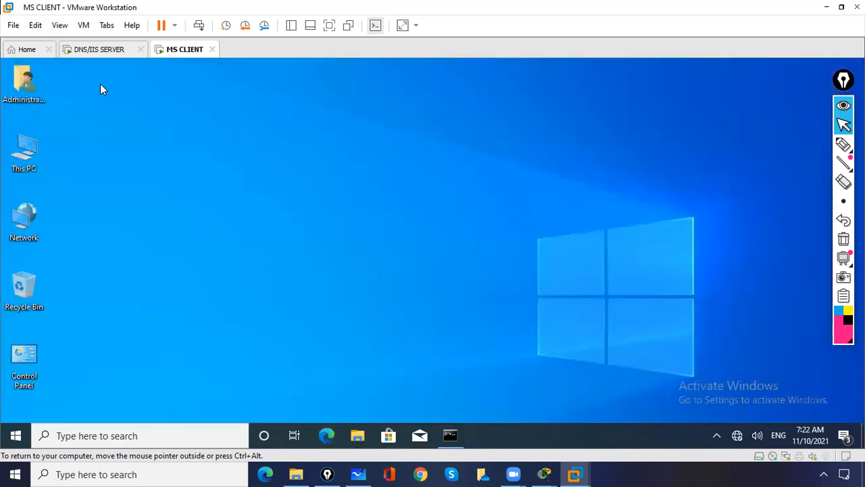
# - On the DNS/IIS SERVER VM, delete the gmail page from C:\Websites
pyautogui.click(81, 50)
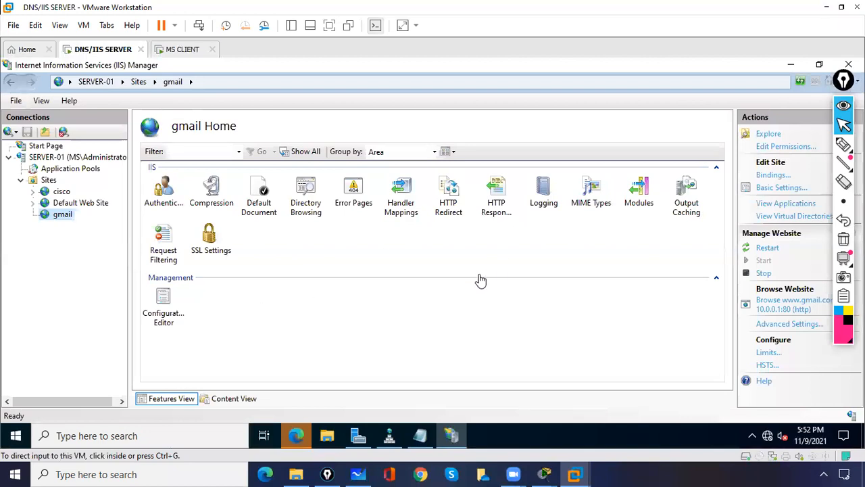
pyautogui.click(790, 65)
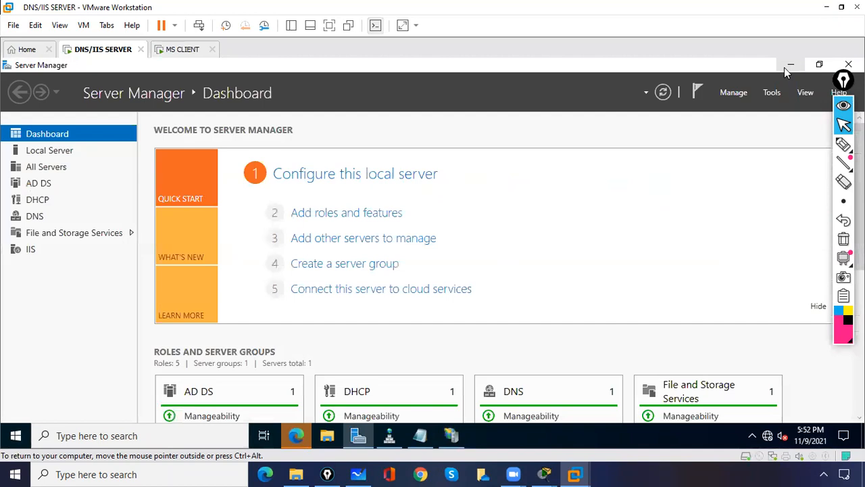
pyautogui.click(791, 65)
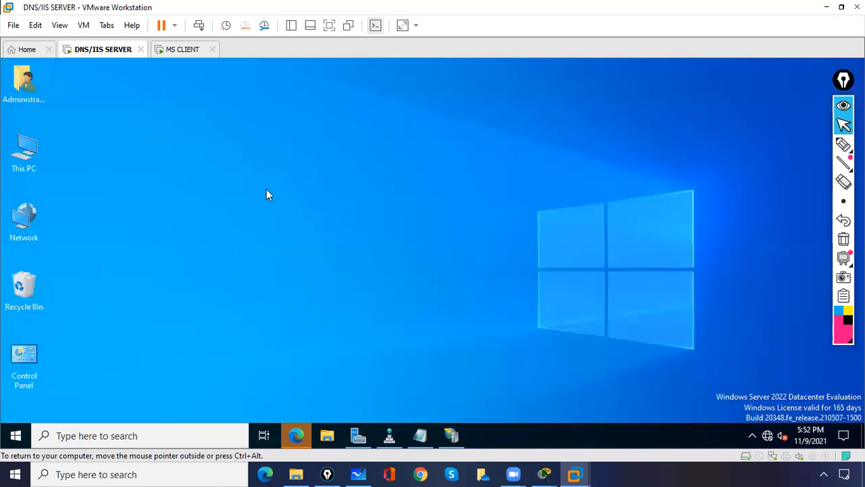
pyautogui.doubleClick(24, 160)
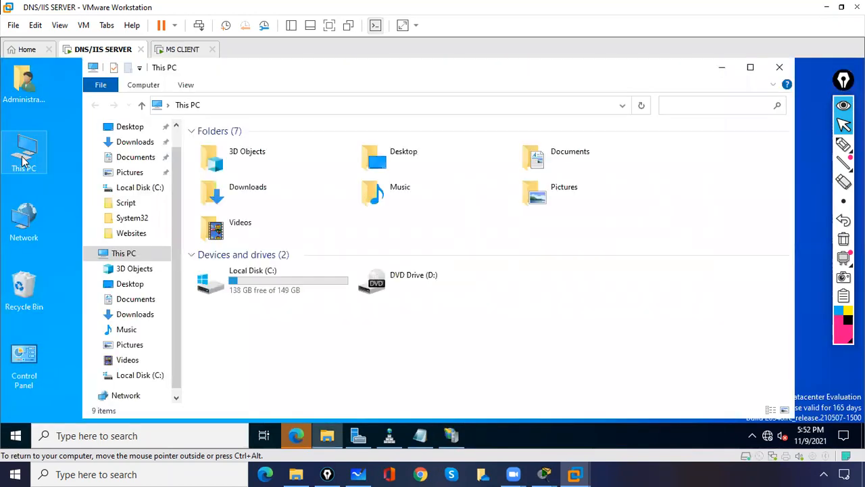
pyautogui.doubleClick(275, 290)
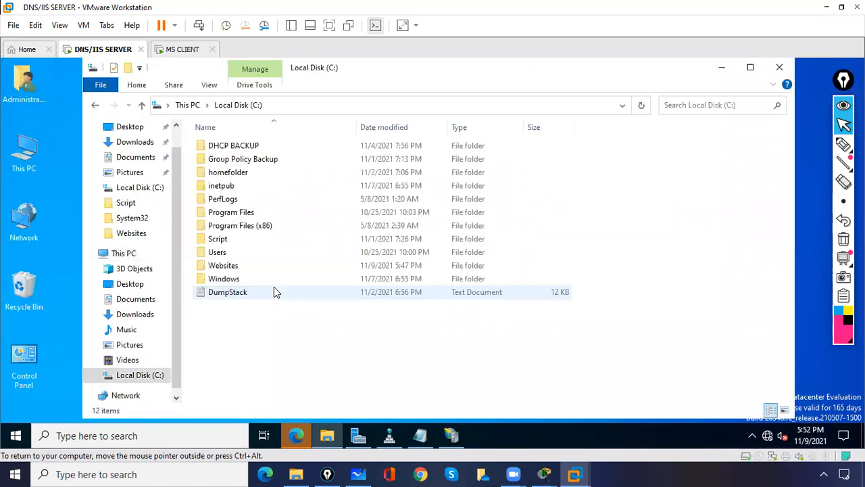
pyautogui.doubleClick(235, 266)
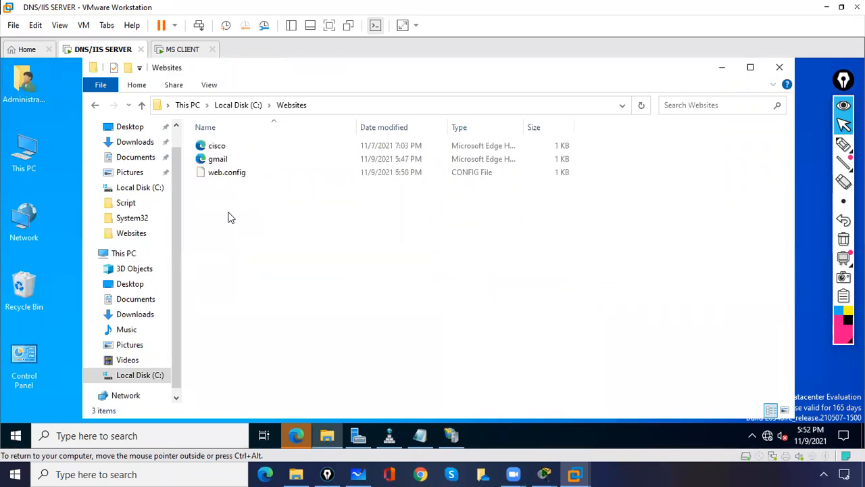
pyautogui.click(227, 162)
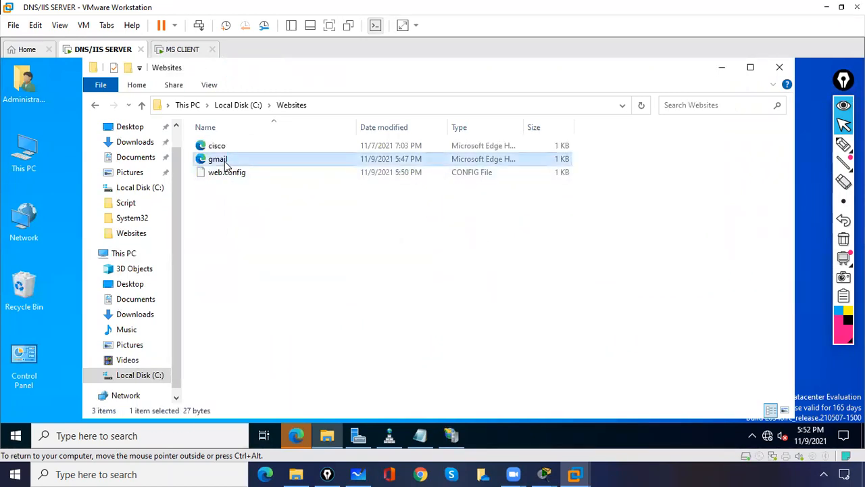
pyautogui.press('Delete')
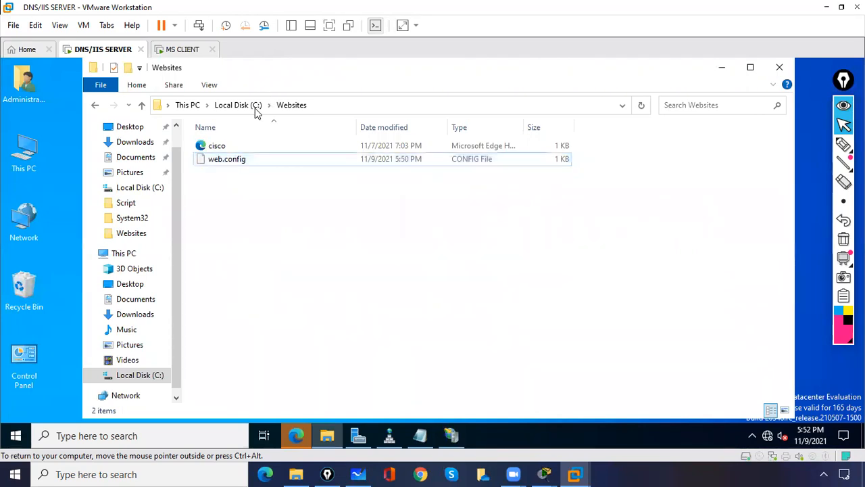
# - Create a new folder named Gmailwebsite on C: and open it
pyautogui.click(238, 107)
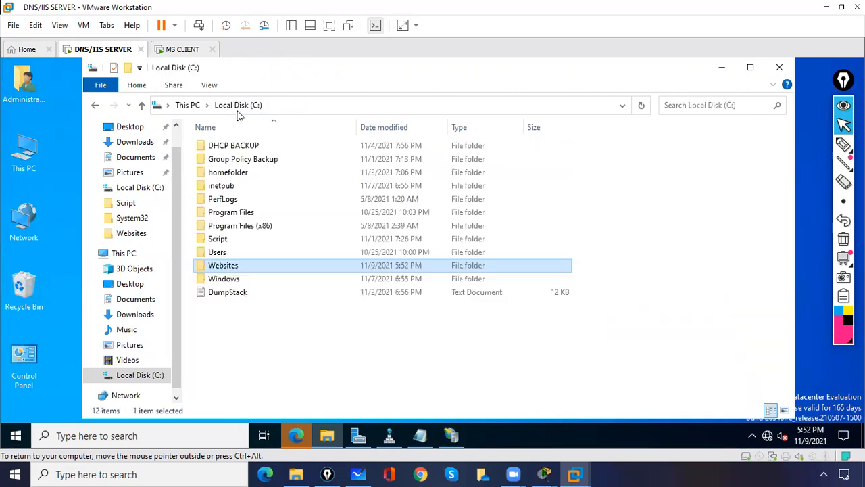
pyautogui.rightClick(222, 338)
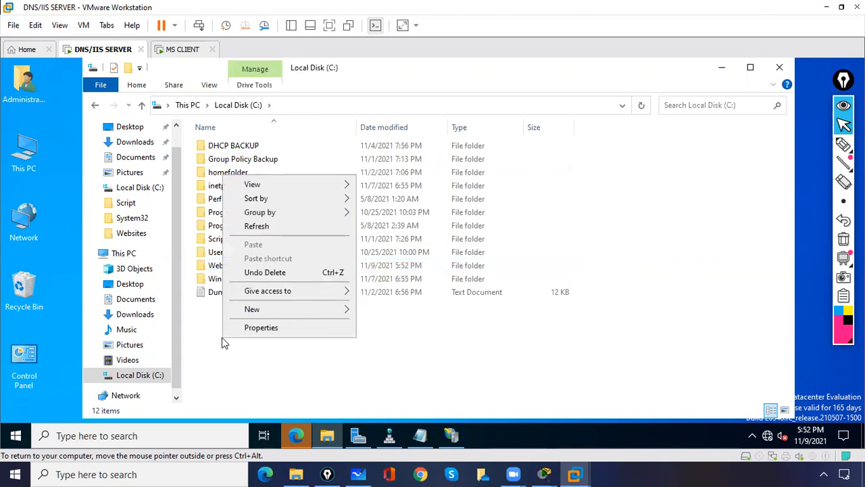
pyautogui.moveTo(268, 312)
pyautogui.click(380, 311)
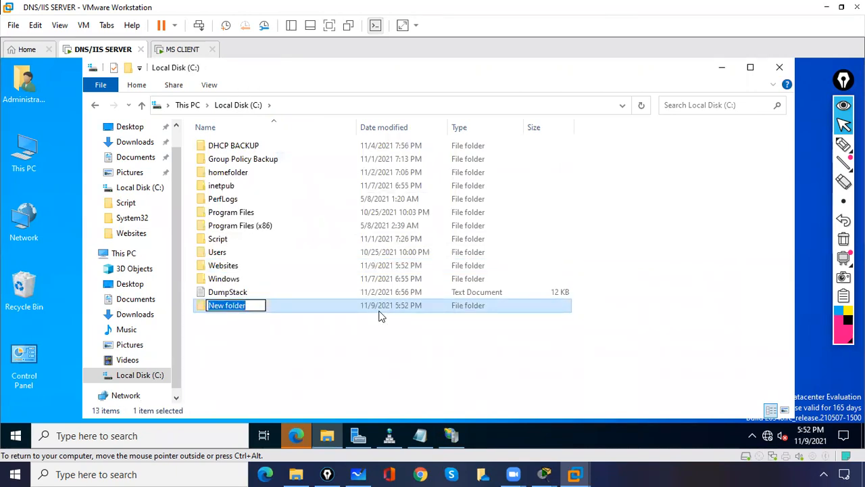
pyautogui.write('Gmailwebsite')
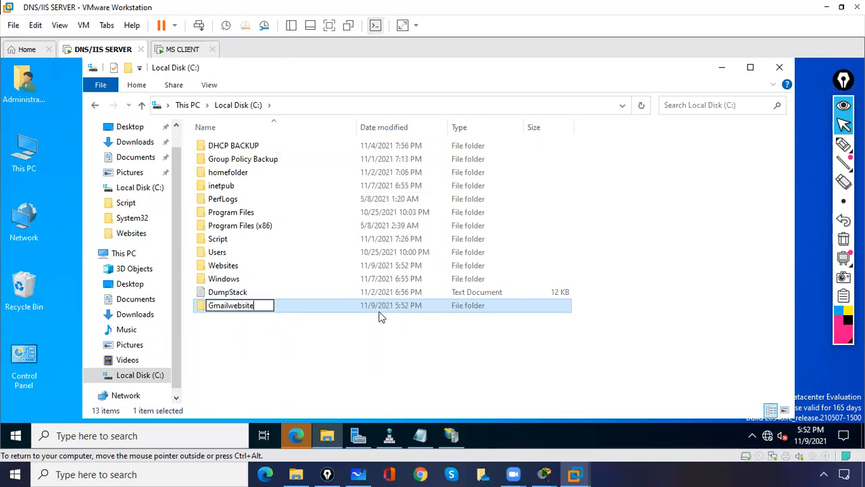
pyautogui.click(281, 364)
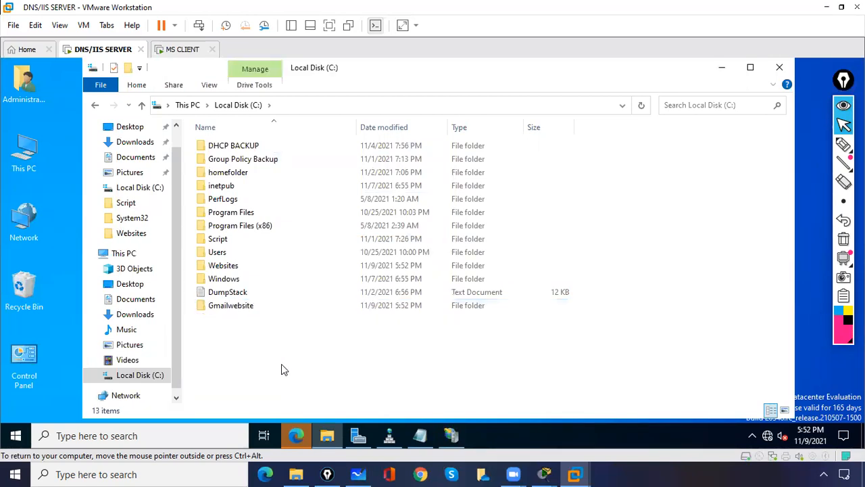
pyautogui.doubleClick(237, 310)
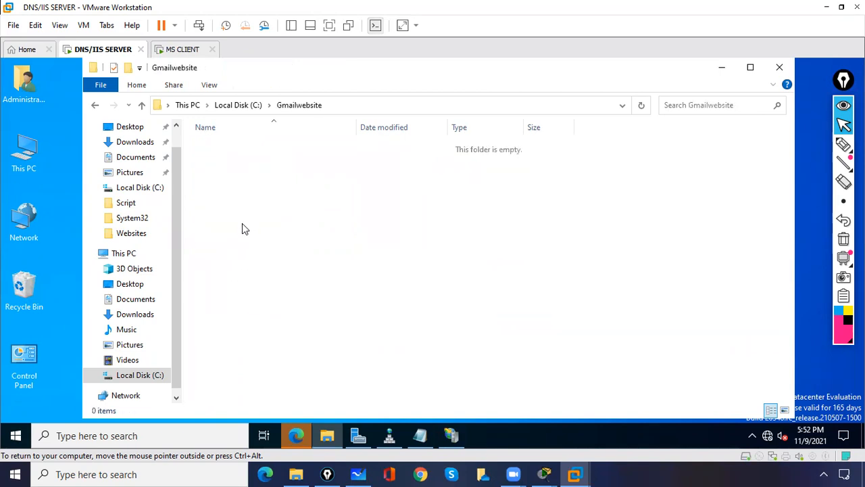
pyautogui.rightClick(242, 223)
pyautogui.moveTo(291, 376)
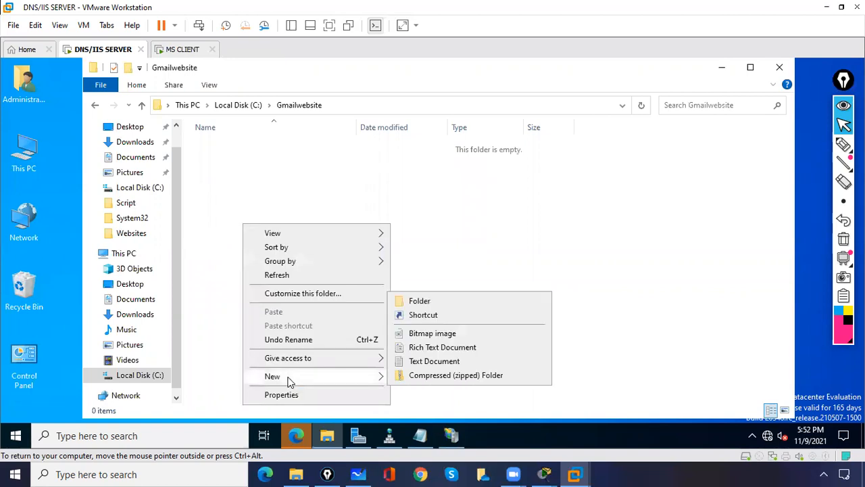
pyautogui.click(436, 361)
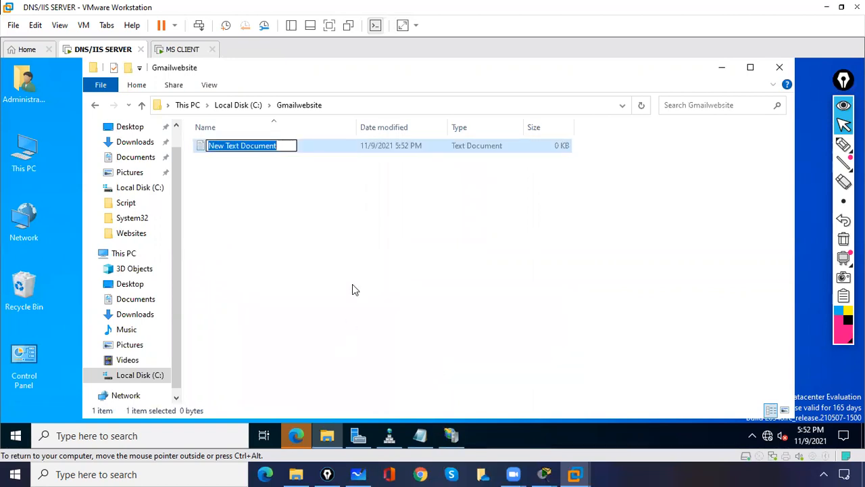
pyautogui.click(352, 290)
pyautogui.doubleClick(243, 147)
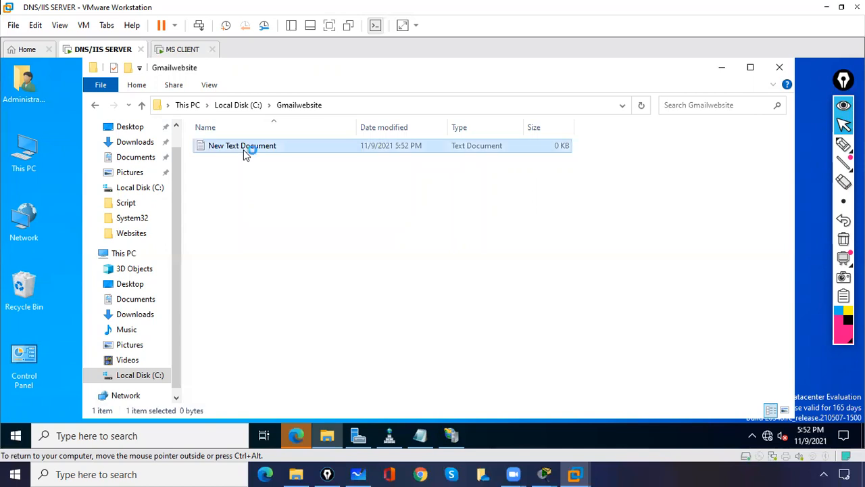
pyautogui.write('this is ')
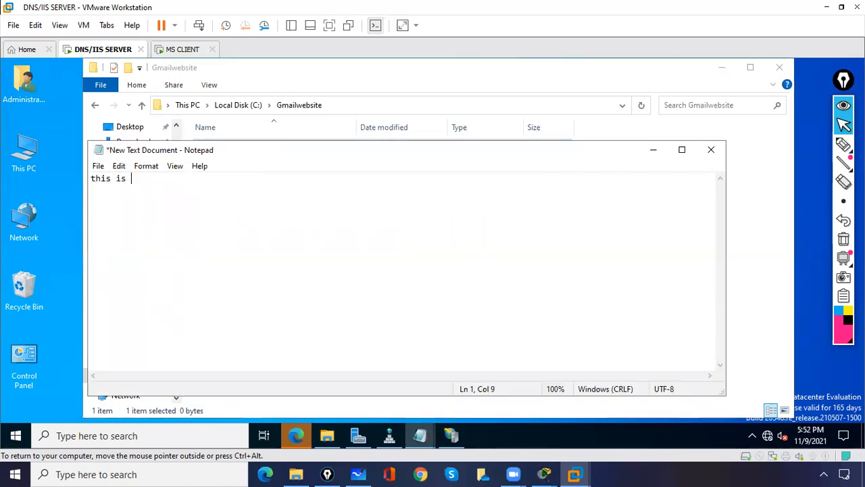
pyautogui.write('www.gmail.com website')
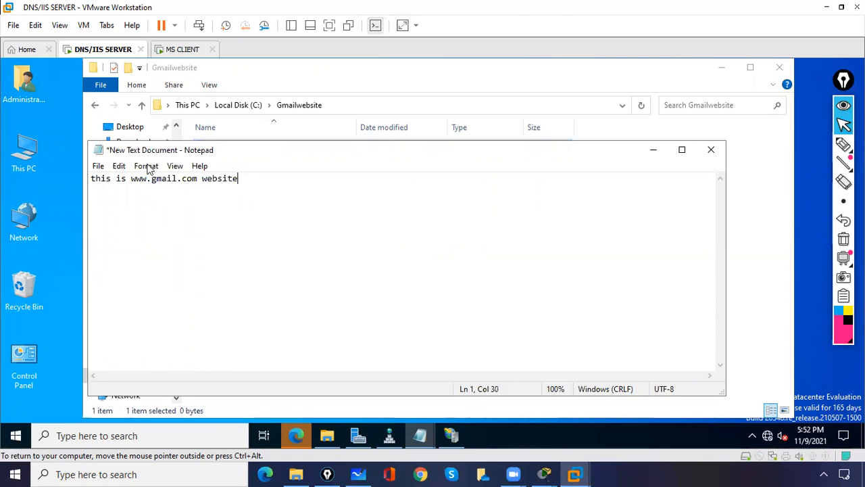
# - Save the text as gmail.html and close Notepad
pyautogui.click(98, 166)
pyautogui.click(128, 238)
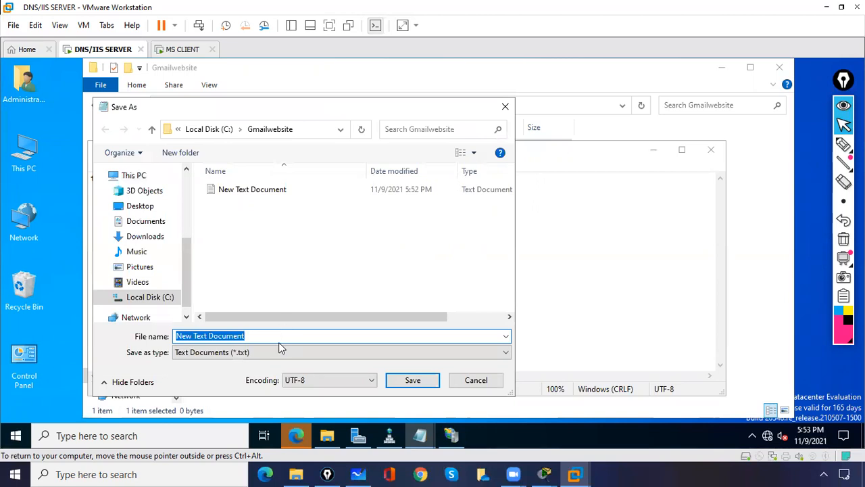
pyautogui.write('gmail.html')
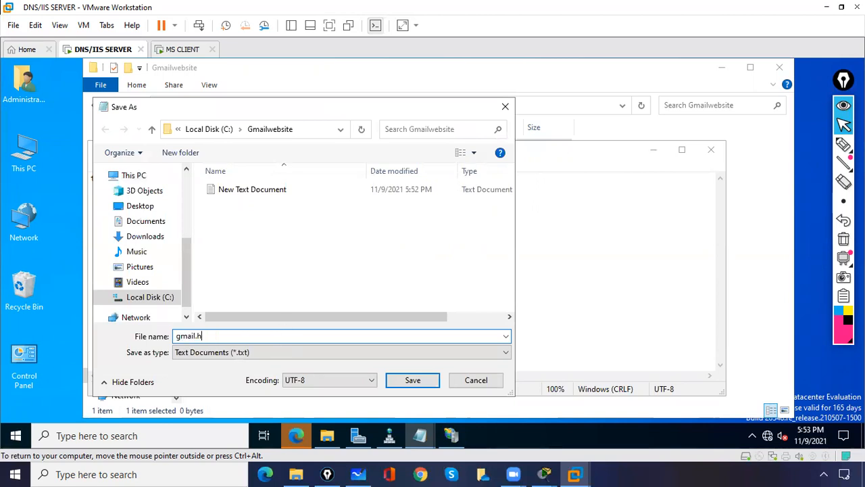
pyautogui.click(411, 380)
pyautogui.click(712, 150)
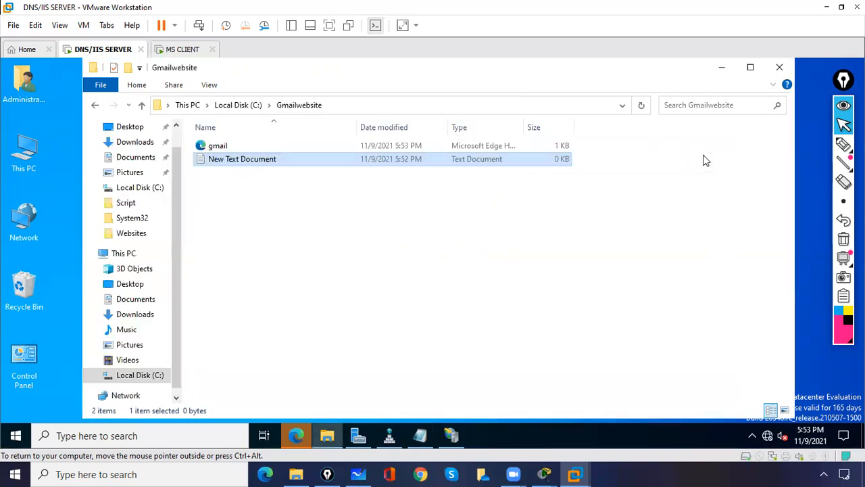
# - Preview gmail.html in the browser, then close the browser and the folder window
pyautogui.click(409, 261)
pyautogui.doubleClick(220, 148)
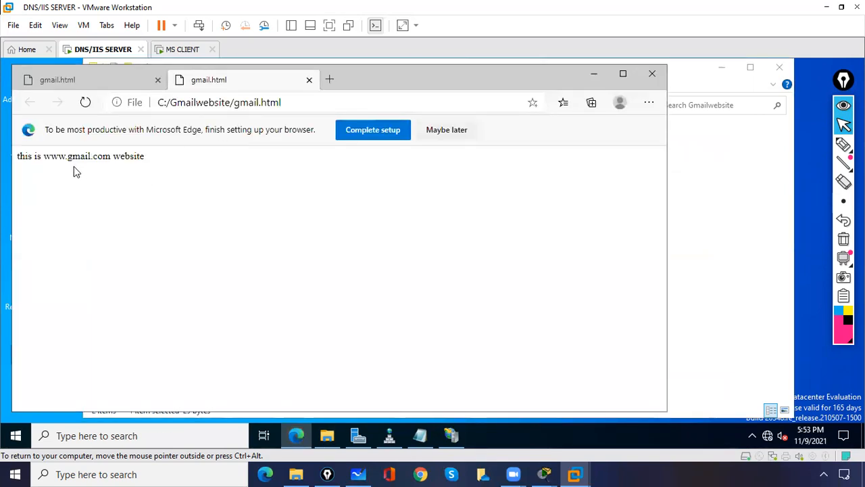
pyautogui.click(652, 73)
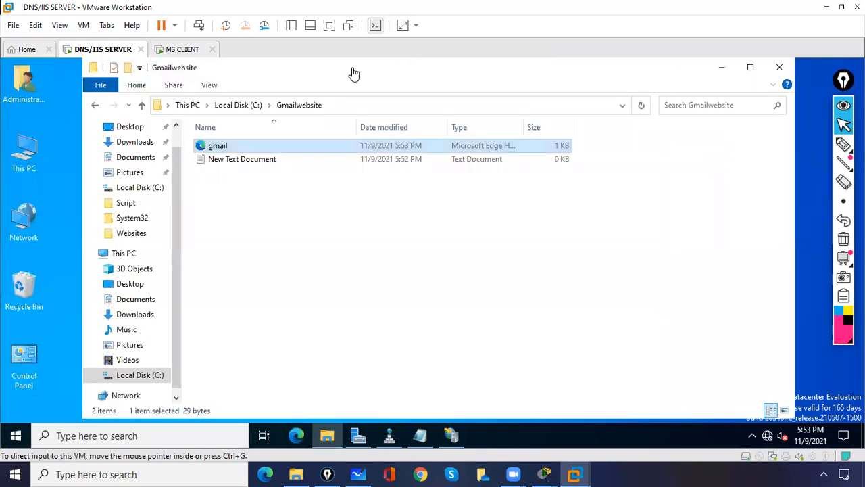
pyautogui.click(779, 68)
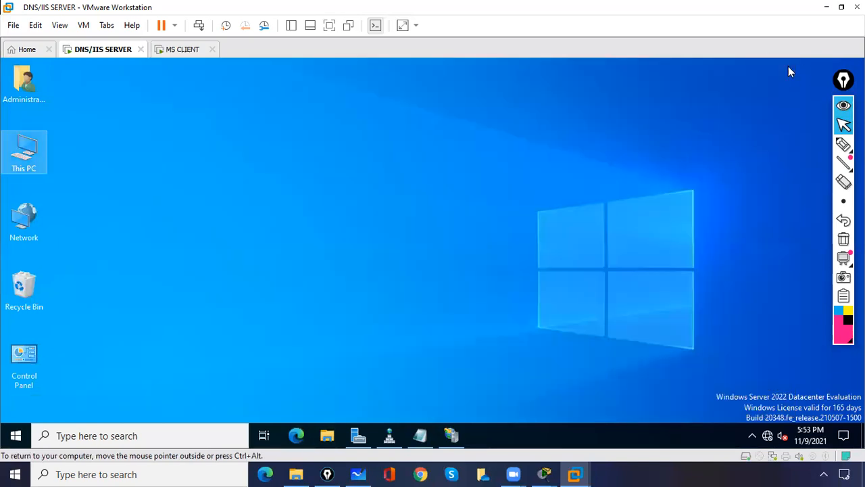
# - Remove the gmail site from IIS Manager and confirm the deletion
pyautogui.click(450, 436)
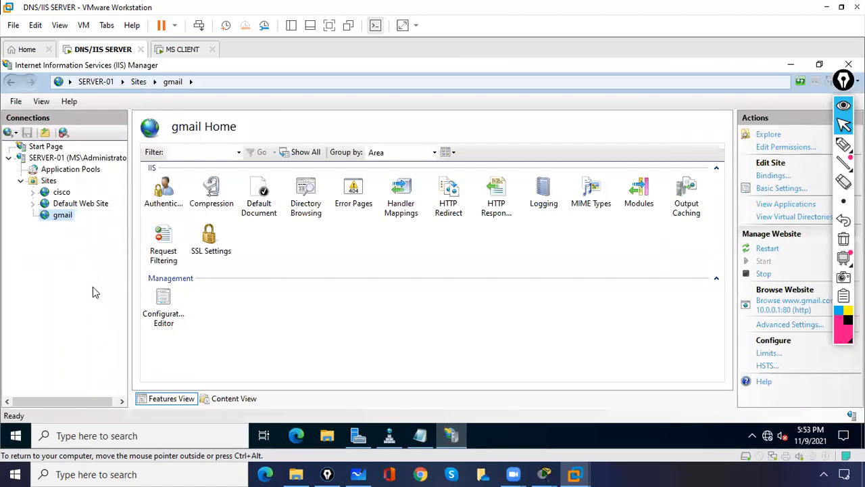
pyautogui.rightClick(62, 221)
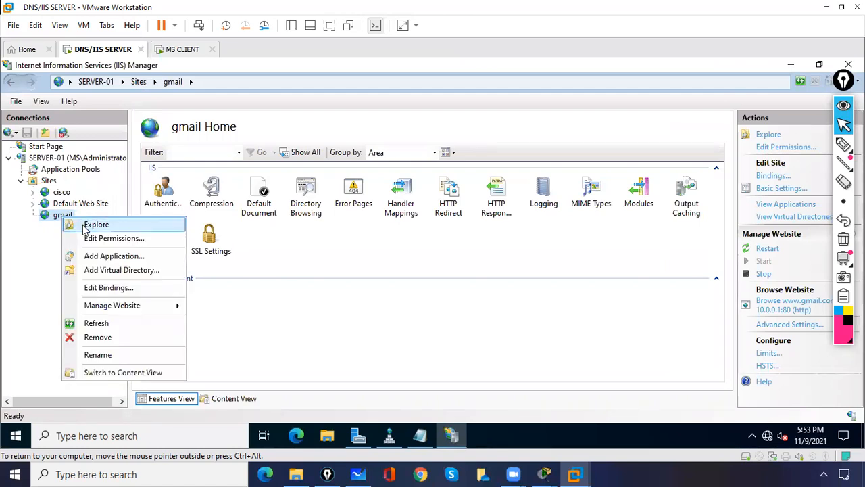
pyautogui.click(94, 337)
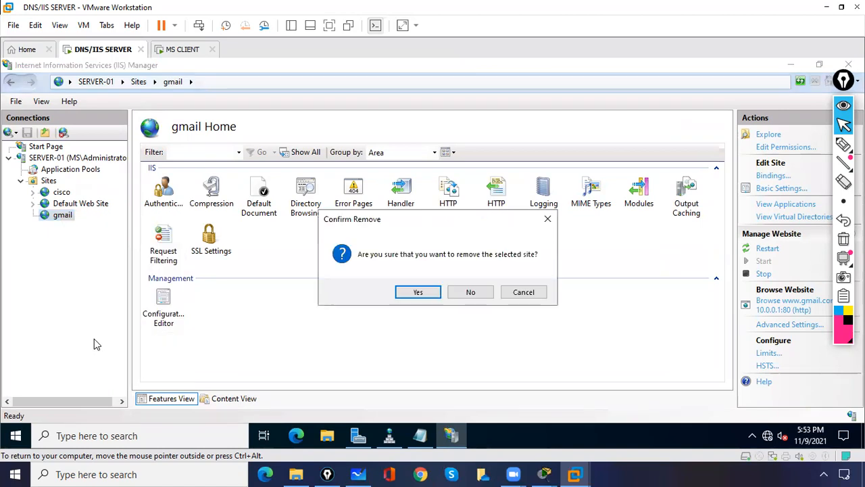
pyautogui.click(418, 291)
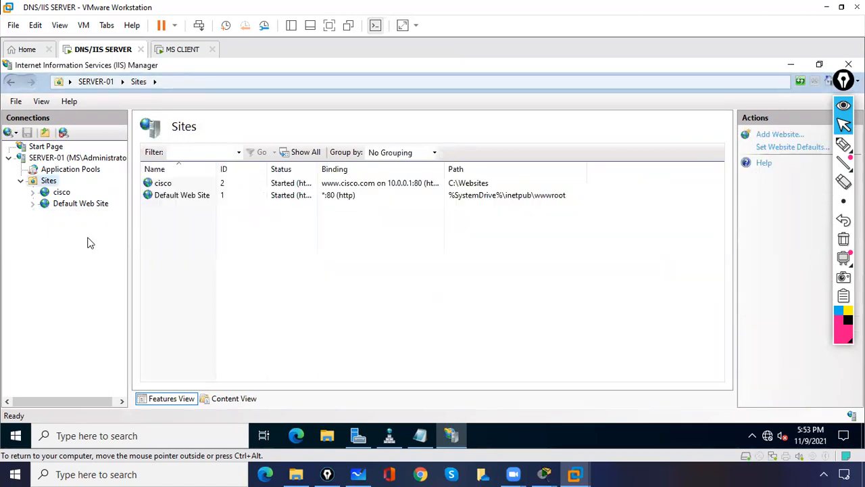
pyautogui.rightClick(54, 181)
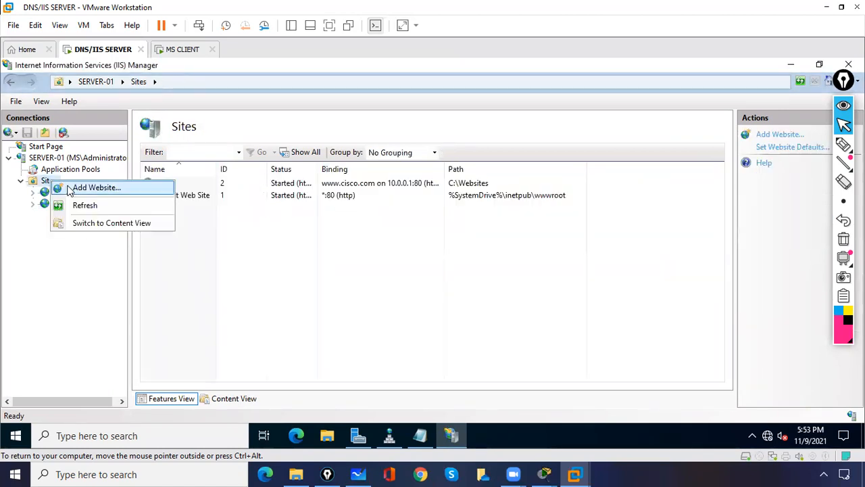
# - Add a website named gmail with physical path C:\Gmailwebsite
pyautogui.click(73, 189)
pyautogui.write('gmail')
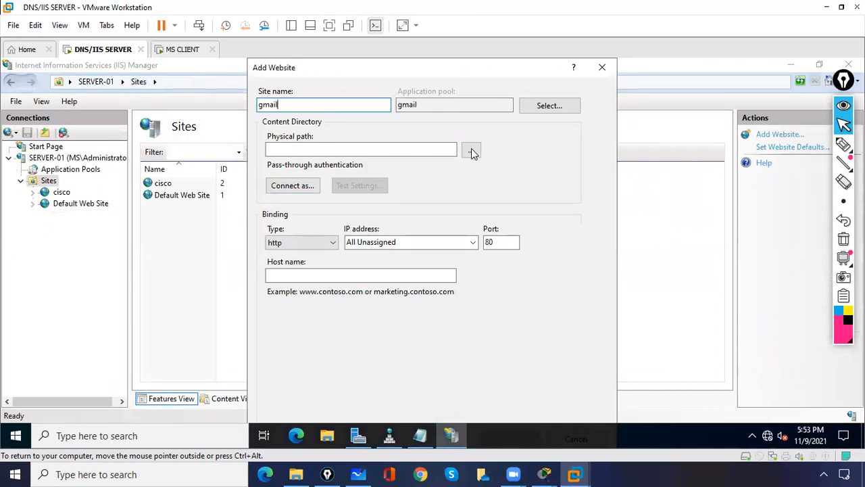
pyautogui.click(472, 151)
pyautogui.moveTo(522, 248); pyautogui.dragTo(523, 280)
pyautogui.click(359, 237)
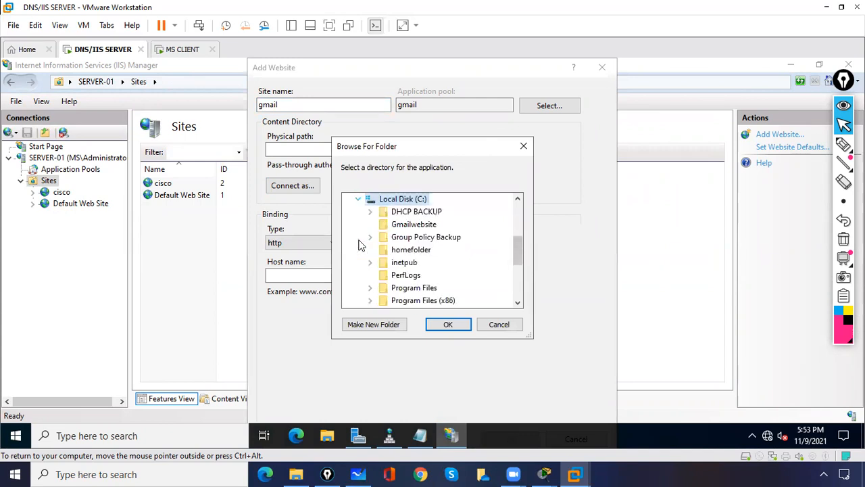
pyautogui.scroll(-2, 518, 251)
pyautogui.scroll(2, 517, 251)
pyautogui.click(420, 226)
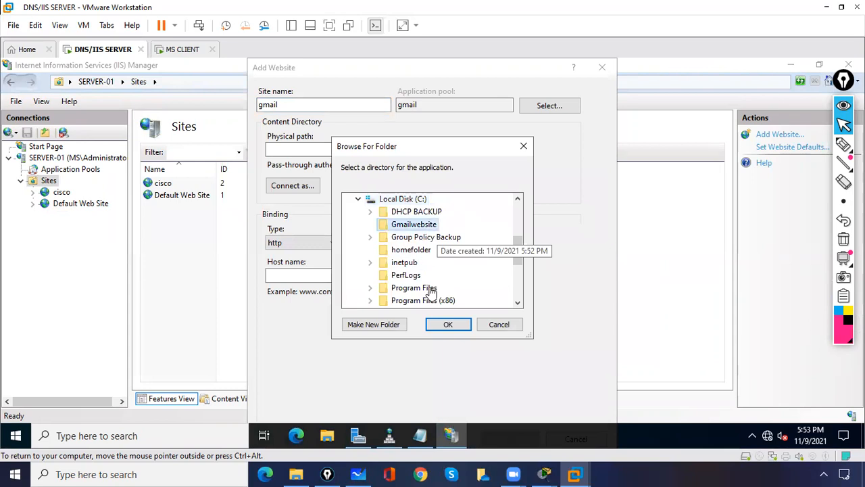
pyautogui.click(446, 326)
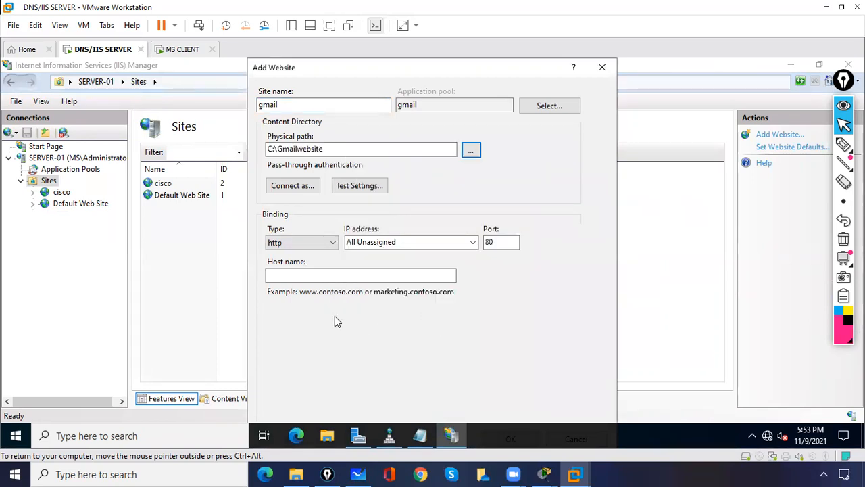
pyautogui.click(473, 244)
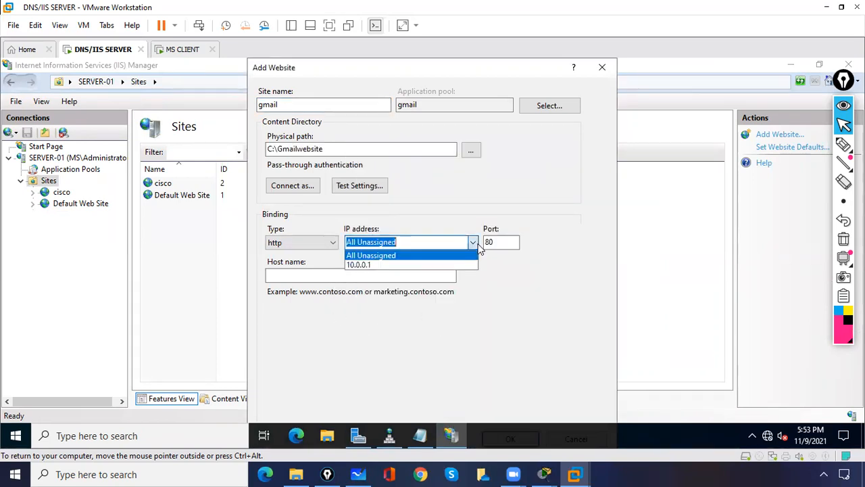
pyautogui.click(460, 265)
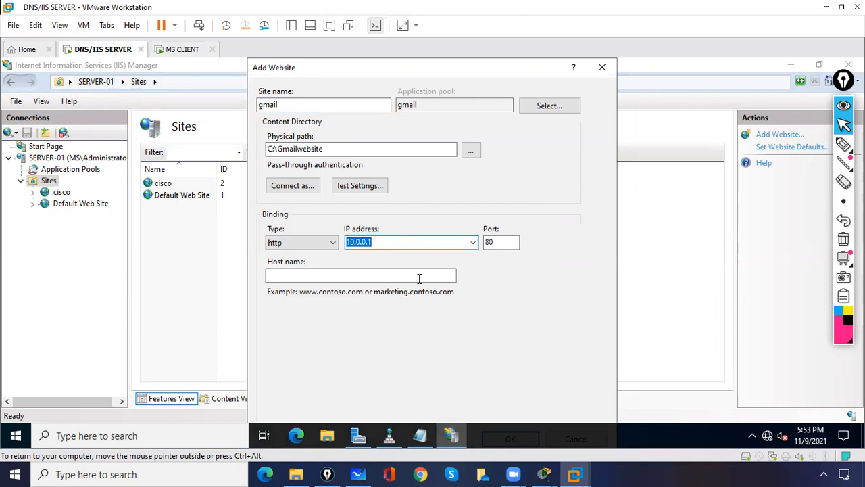
pyautogui.click(390, 276)
pyautogui.write('www.gmail.com')
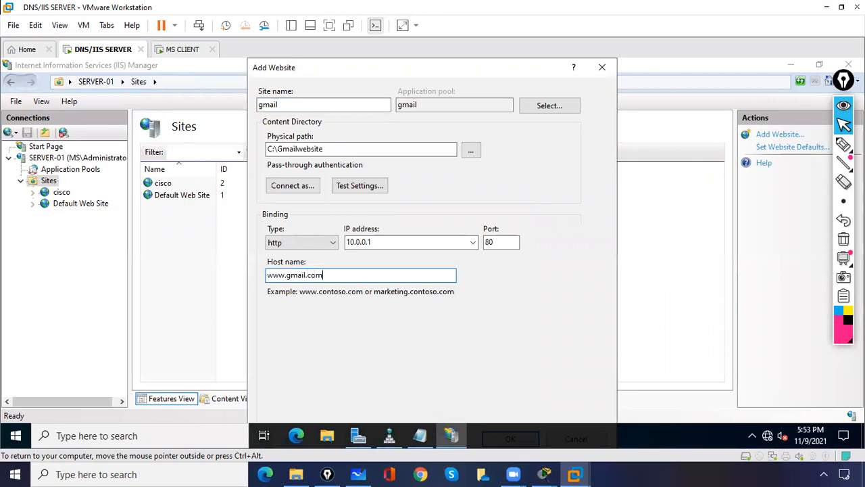
pyautogui.press('Return')
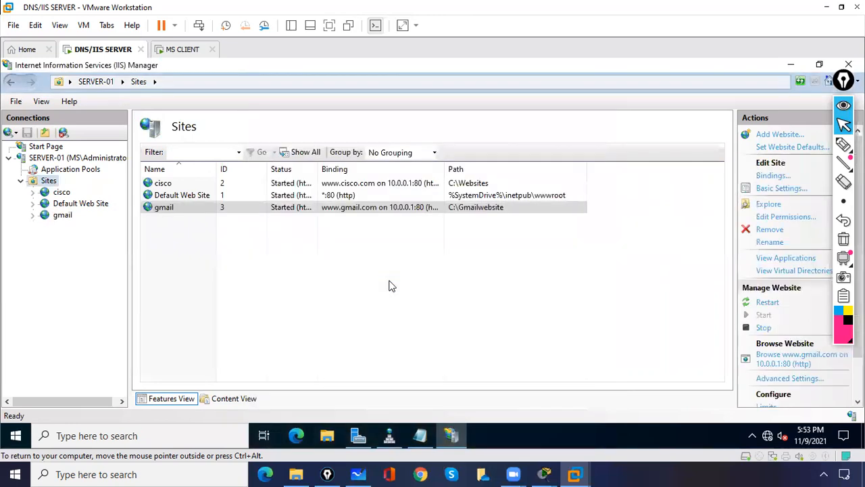
# - Open the gmail site's features and look at its Default Document settings
pyautogui.click(390, 286)
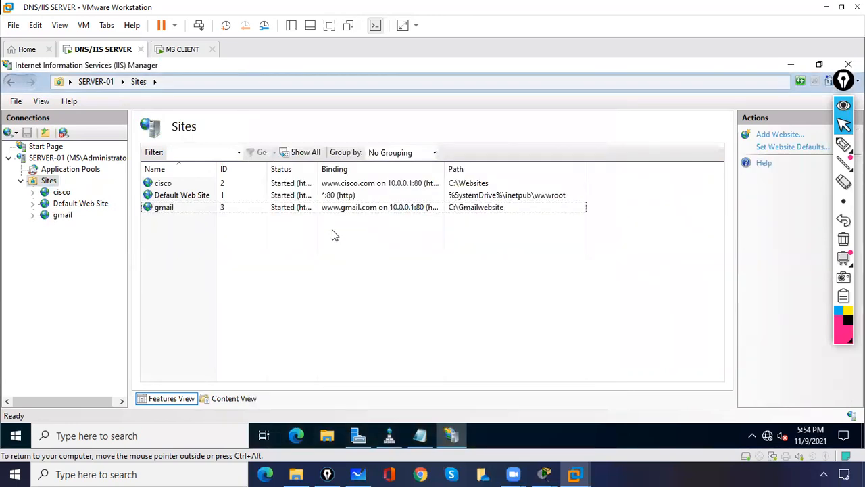
pyautogui.doubleClick(178, 210)
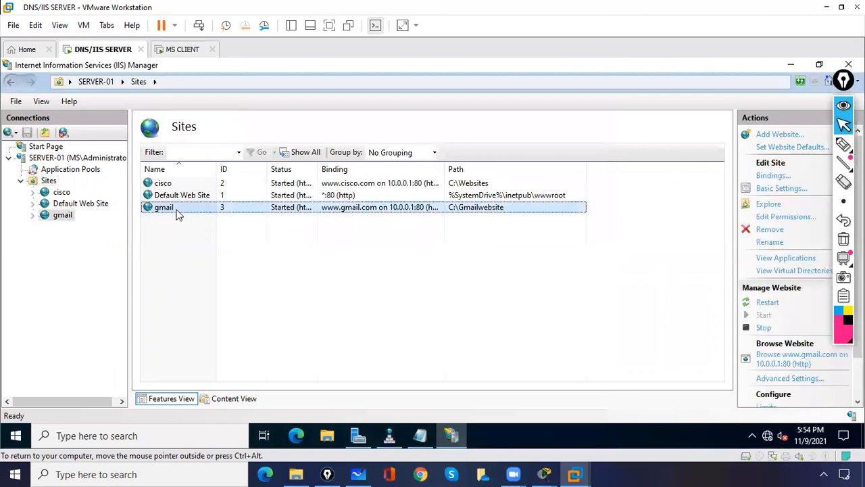
pyautogui.doubleClick(245, 203)
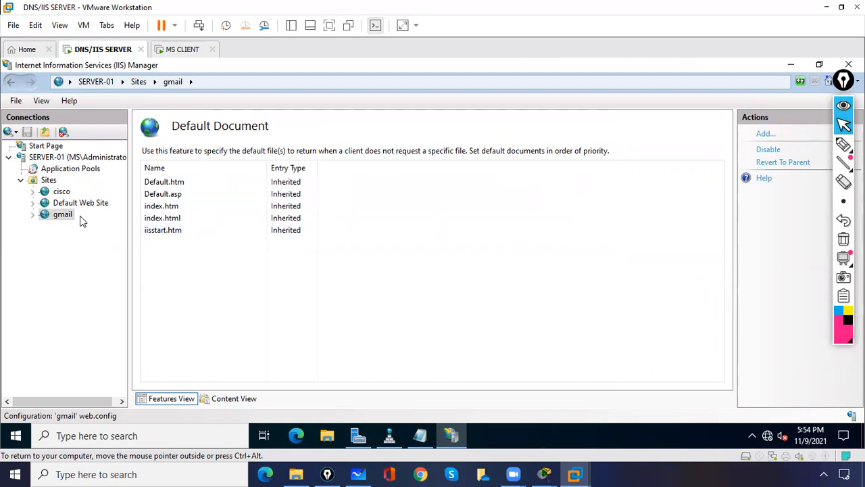
pyautogui.click(62, 215)
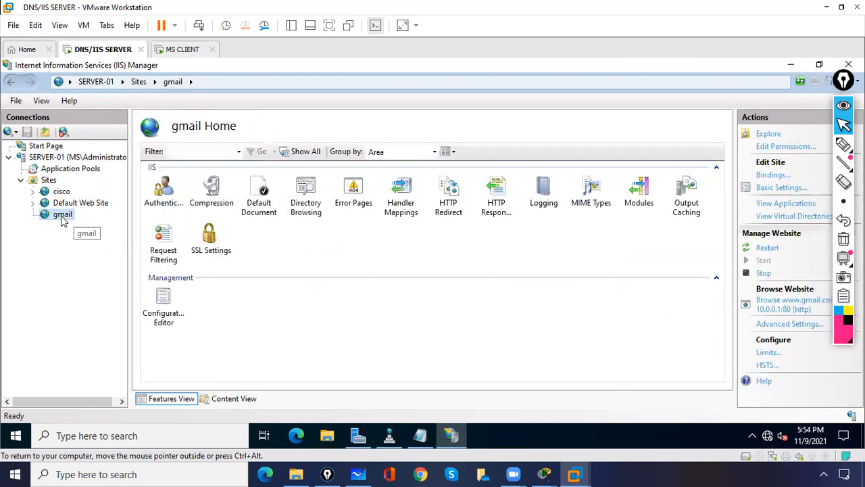
# - Copy the gmail page's file name from C:\Gmailwebsite, then reopen the gmail site's Default Document
pyautogui.click(769, 135)
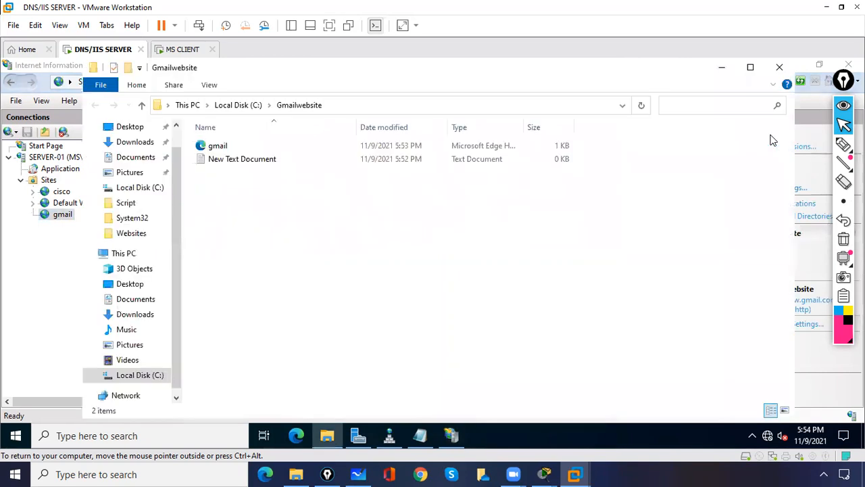
pyautogui.click(217, 148)
pyautogui.rightClick(217, 148)
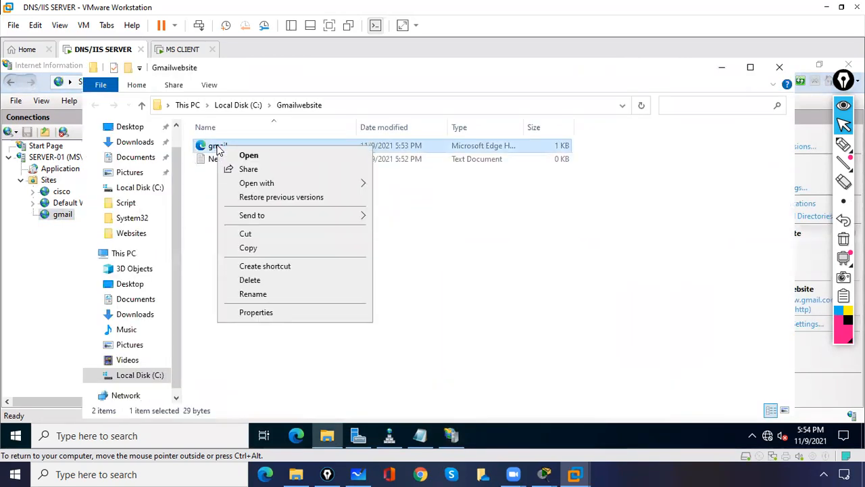
pyautogui.click(257, 294)
pyautogui.rightClick(222, 146)
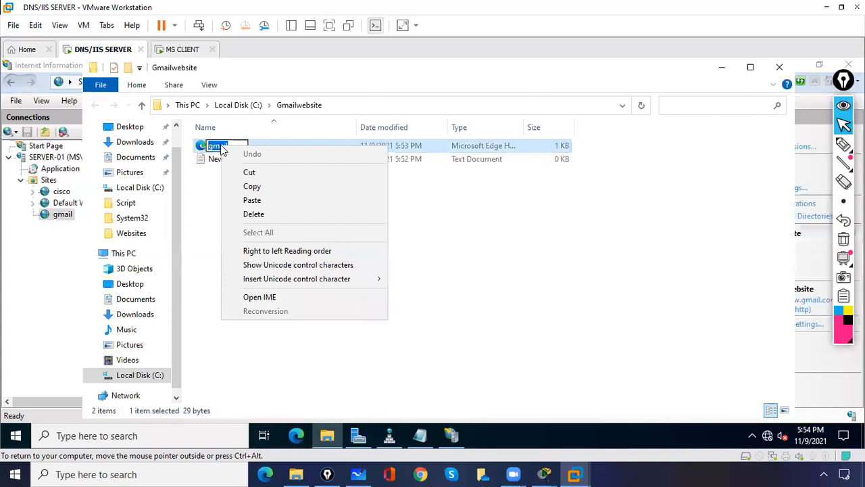
pyautogui.click(251, 188)
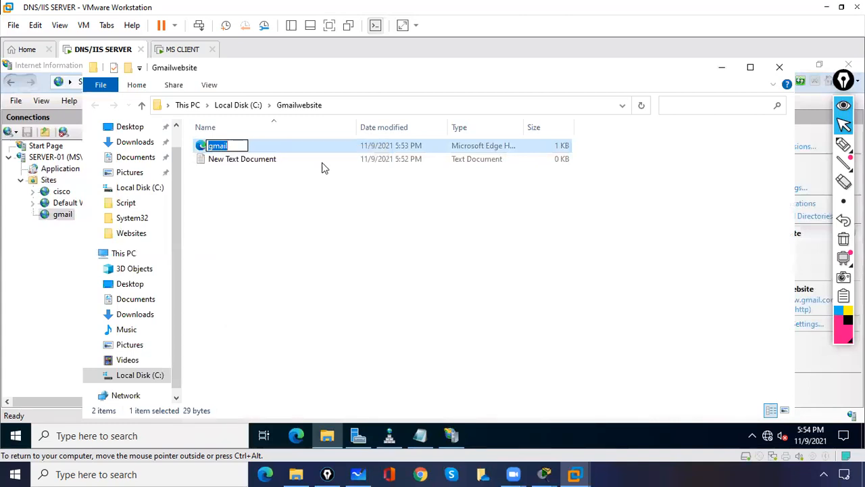
pyautogui.click(721, 67)
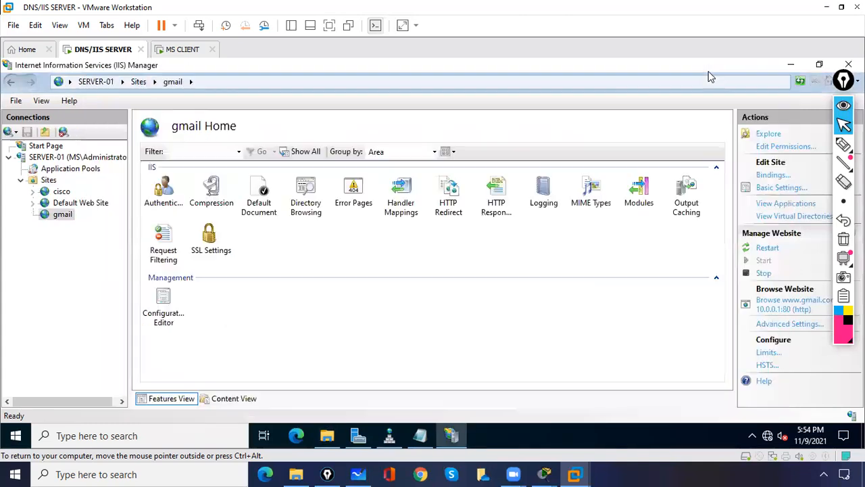
pyautogui.doubleClick(253, 206)
# - Add gmail.html as the gmail site's default document and enable its directory browsing
pyautogui.rightClick(204, 261)
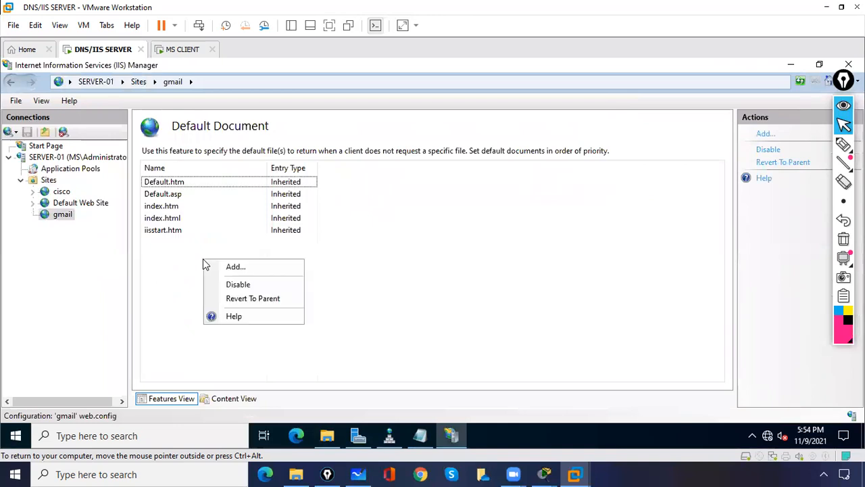
pyautogui.click(230, 268)
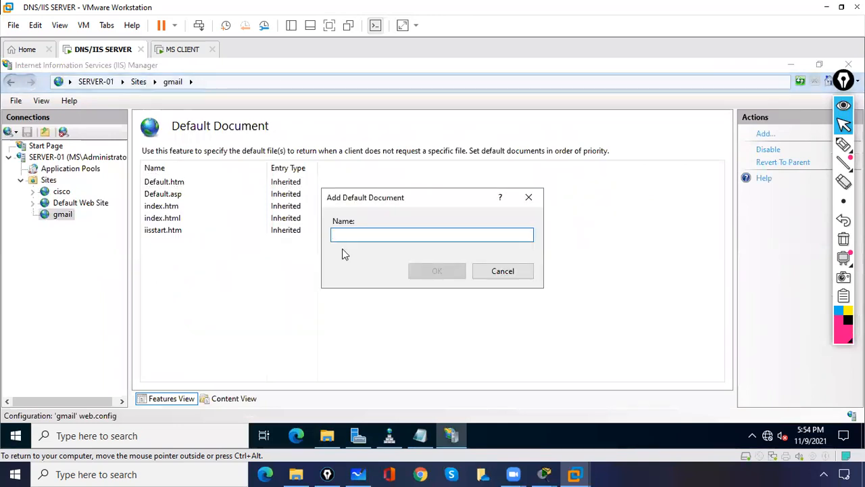
pyautogui.write('gmail')
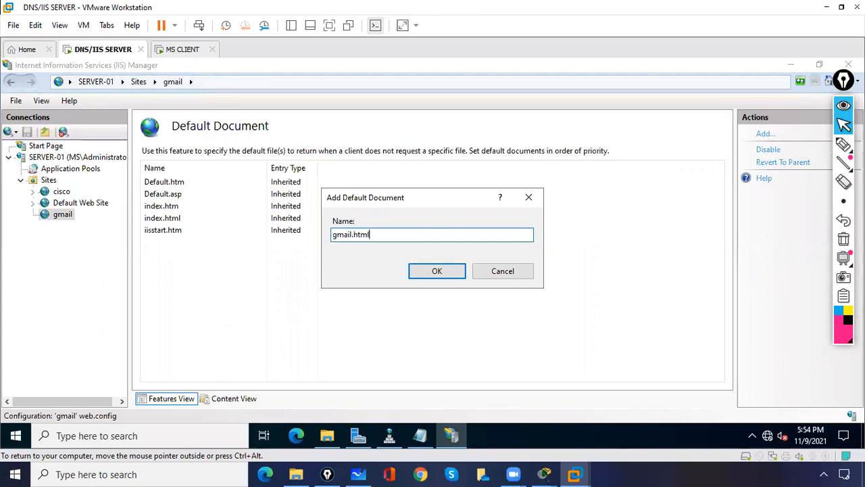
pyautogui.click(448, 274)
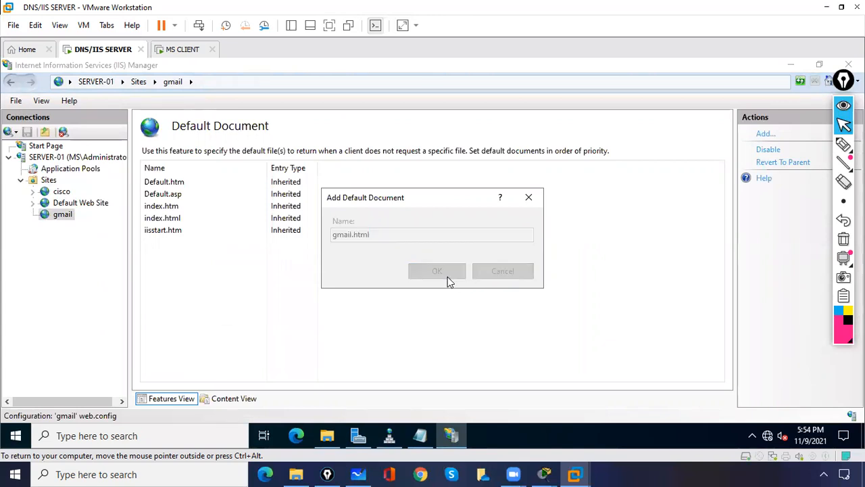
pyautogui.click(68, 217)
pyautogui.doubleClick(302, 195)
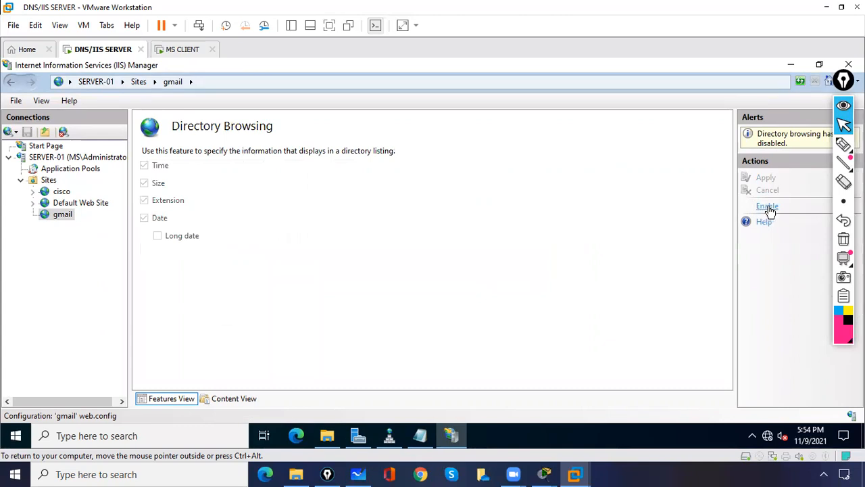
pyautogui.click(768, 210)
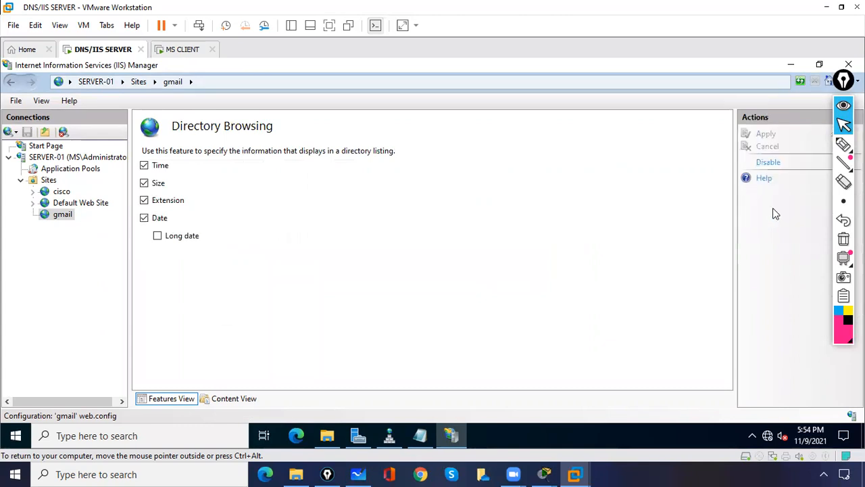
# - Review the cisco site's directory browsing and default documents, then switch to the MS CLIENT VM
pyautogui.click(62, 193)
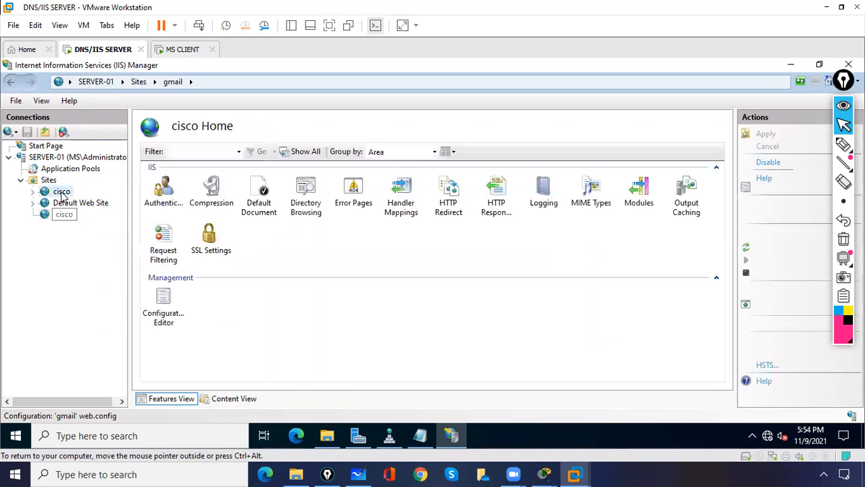
pyautogui.click(304, 199)
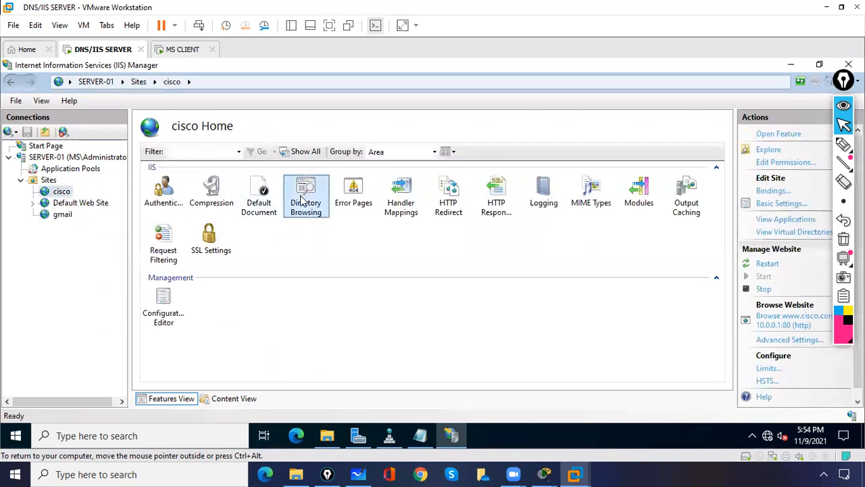
pyautogui.doubleClick(303, 201)
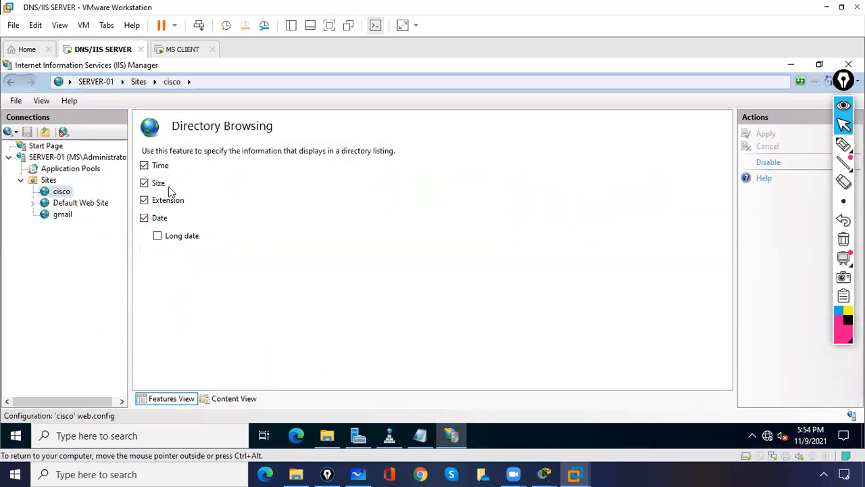
pyautogui.click(55, 193)
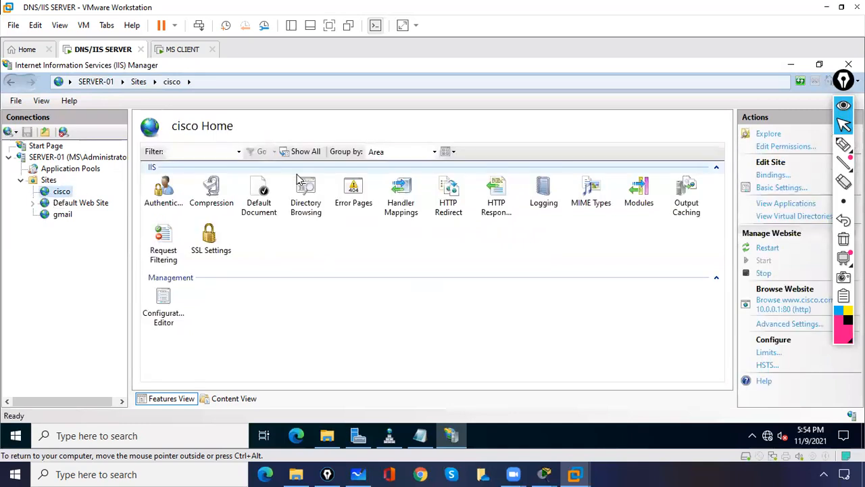
pyautogui.click(262, 194)
pyautogui.doubleClick(263, 194)
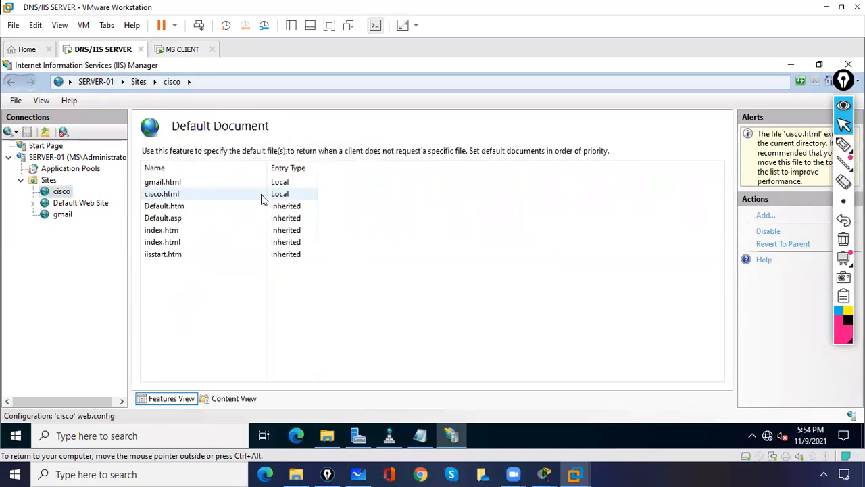
pyautogui.click(62, 215)
pyautogui.click(180, 50)
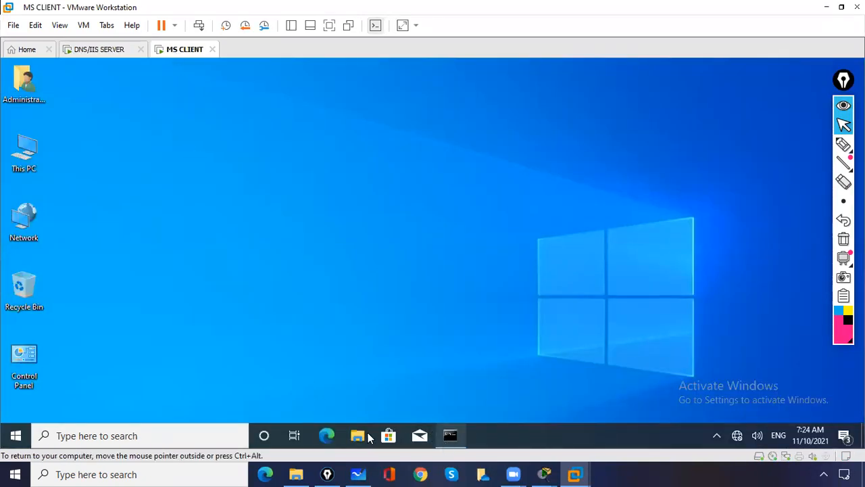
pyautogui.click(332, 435)
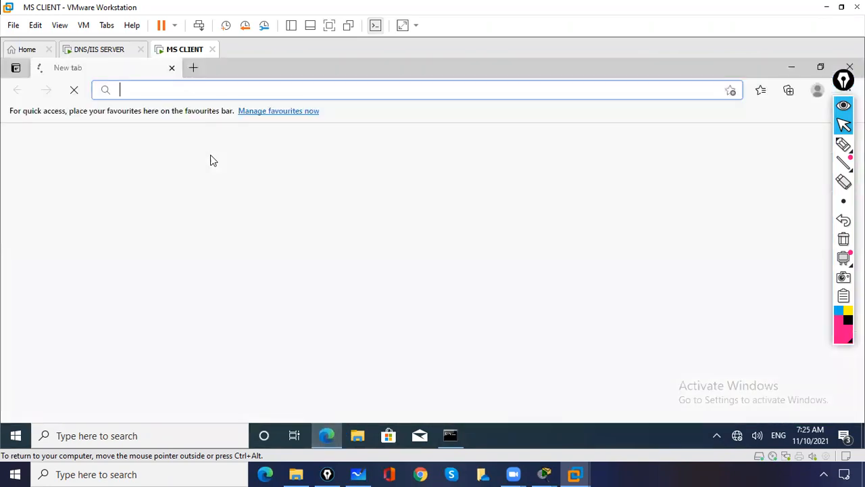
pyautogui.write('www.')
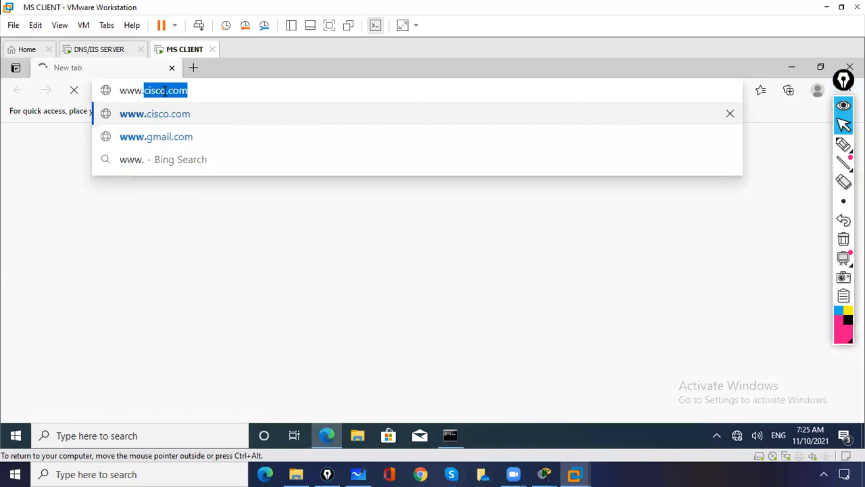
pyautogui.press('Return')
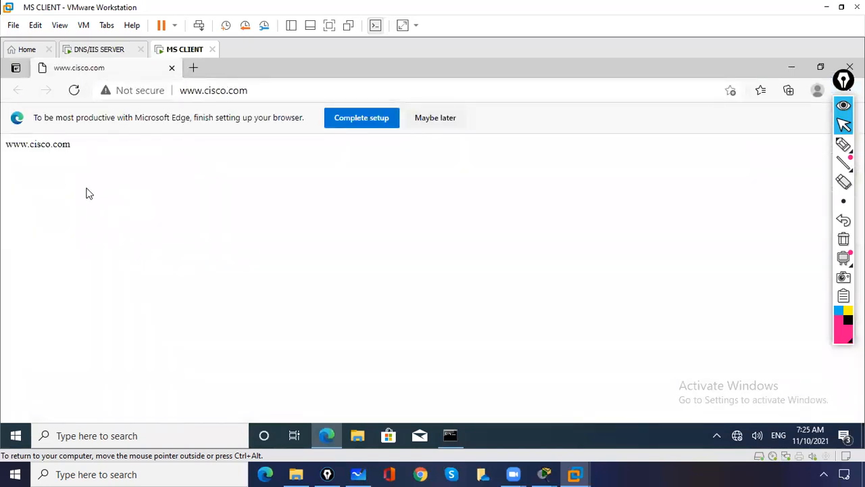
pyautogui.moveTo(76, 152); pyautogui.dragTo(5, 145)
pyautogui.click(247, 94)
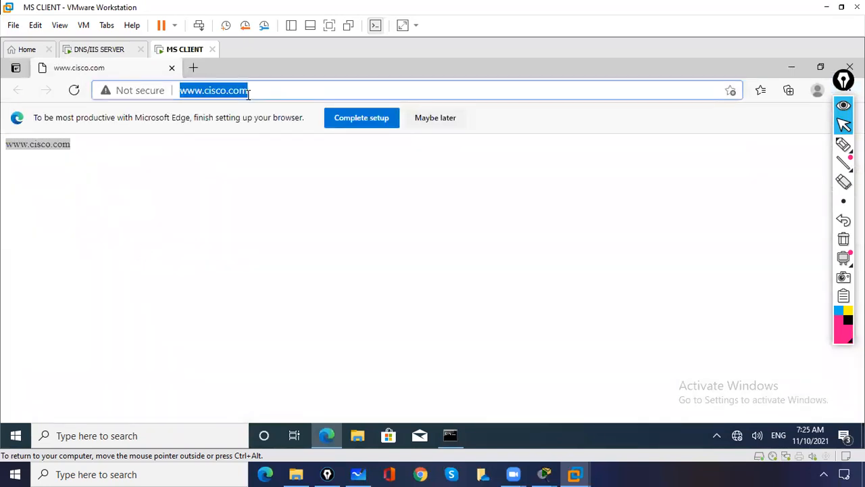
pyautogui.write('www.gmail.com')
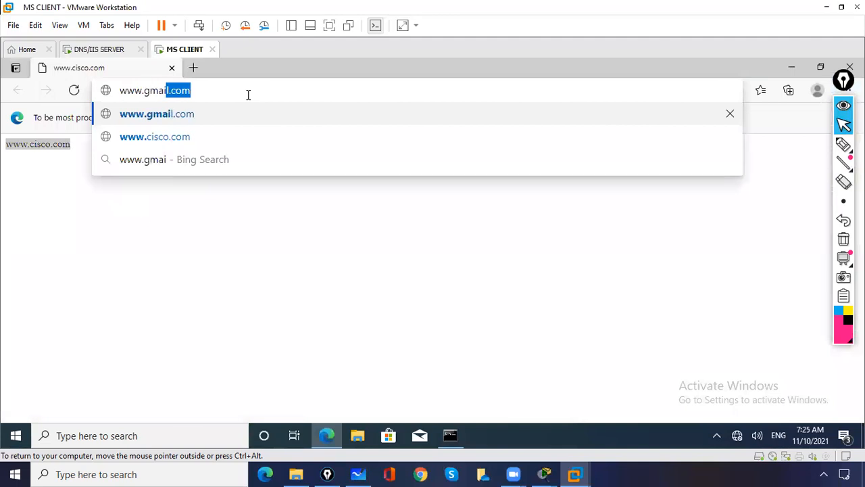
pyautogui.press('Return')
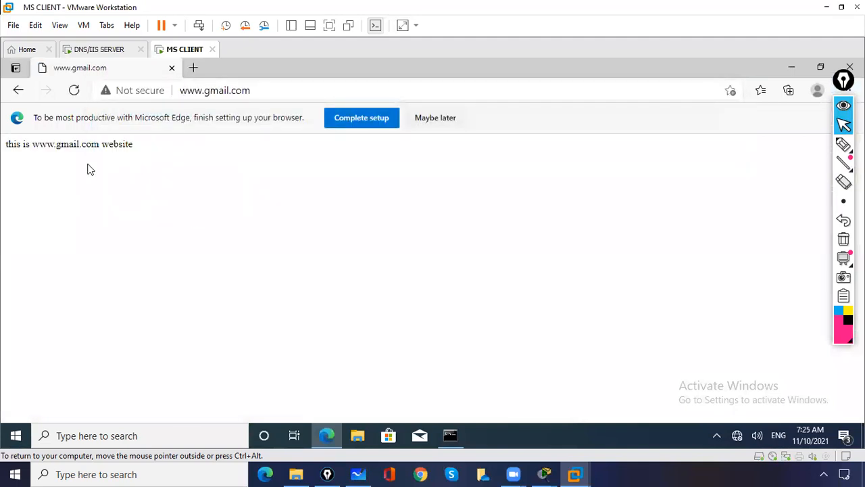
pyautogui.click(172, 67)
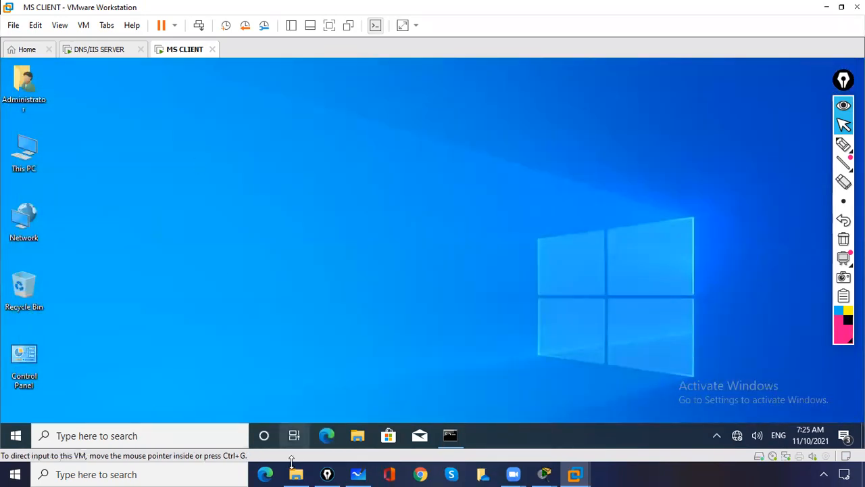
pyautogui.click(327, 445)
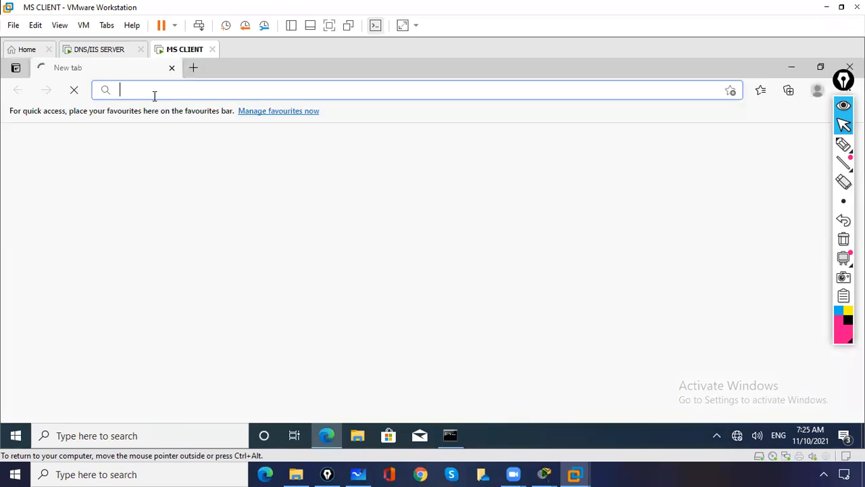
pyautogui.write('www.cisco.com')
pyautogui.press('Return')
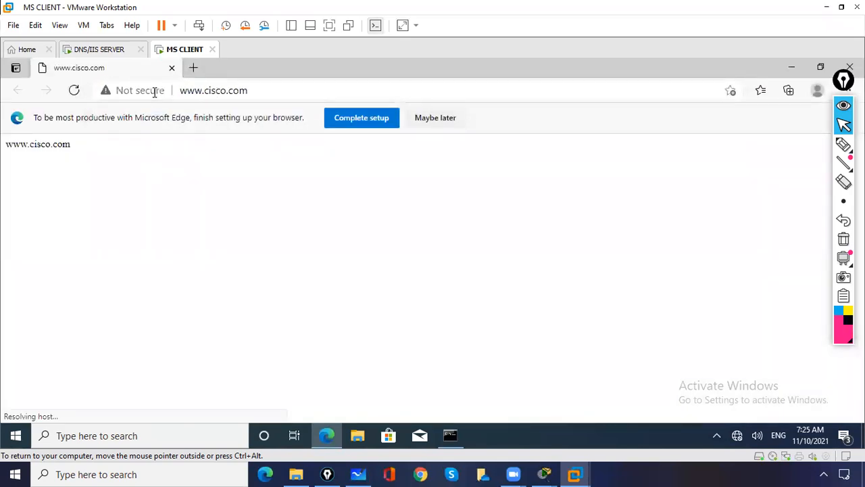
pyautogui.click(196, 67)
pyautogui.write('g')
pyautogui.press('Return')
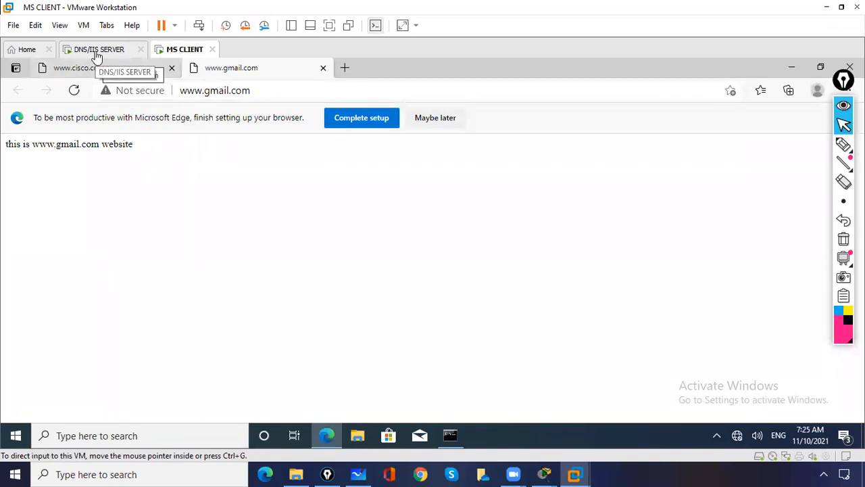
pyautogui.click(843, 147)
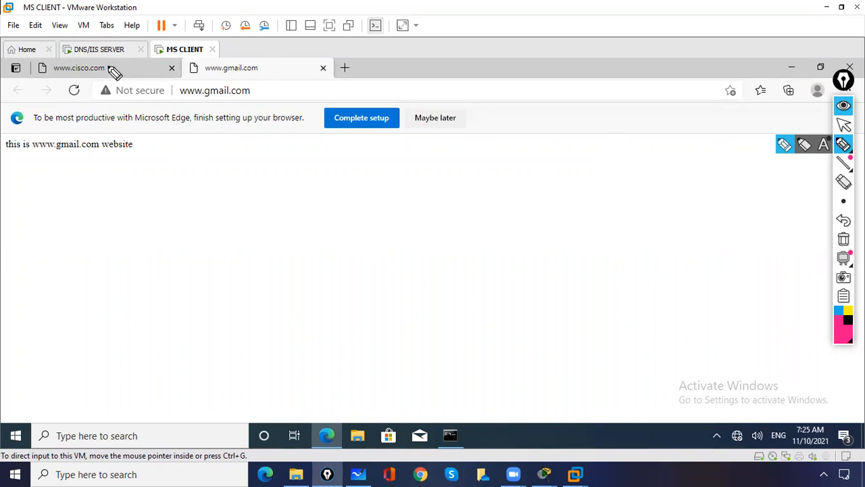
pyautogui.moveTo(107, 60)
pyautogui.mouseDown()
pyautogui.moveTo(71, 84)
pyautogui.moveTo(110, 79)
pyautogui.mouseUp()
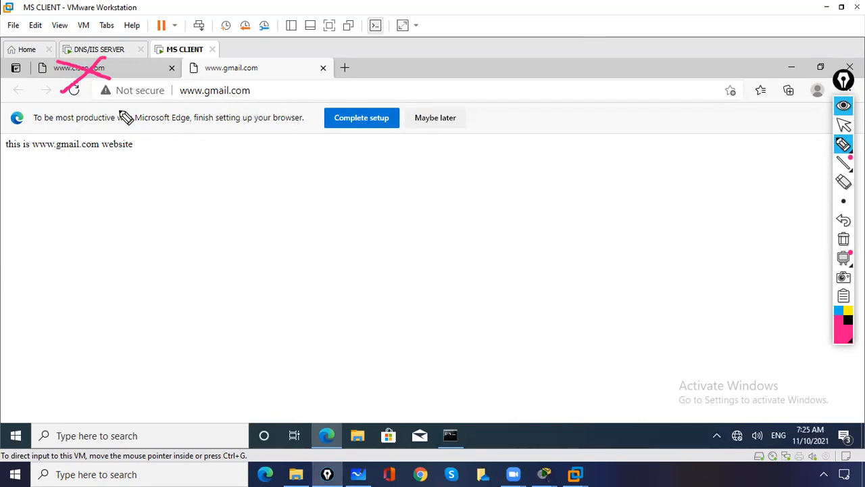
pyautogui.moveTo(169, 204)
pyautogui.mouseDown()
pyautogui.moveTo(164, 214)
pyautogui.moveTo(281, 160)
pyautogui.mouseUp()
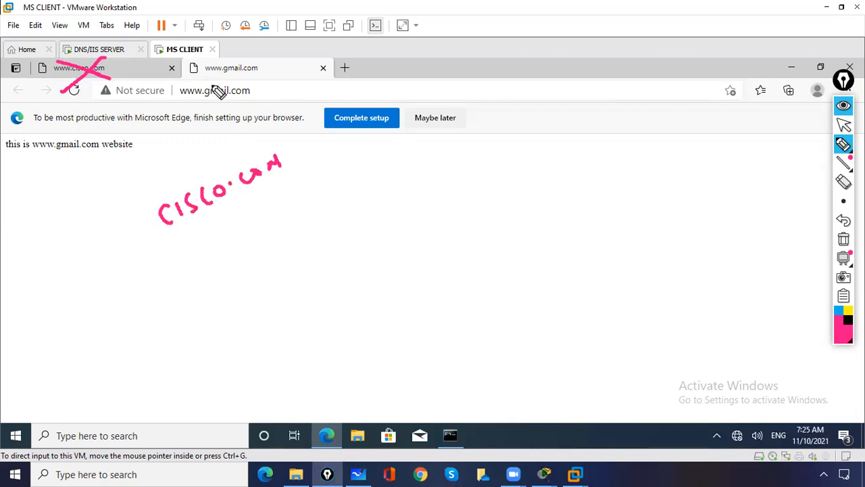
pyautogui.moveTo(214, 65)
pyautogui.mouseDown()
pyautogui.moveTo(251, 65)
pyautogui.moveTo(203, 60)
pyautogui.mouseUp()
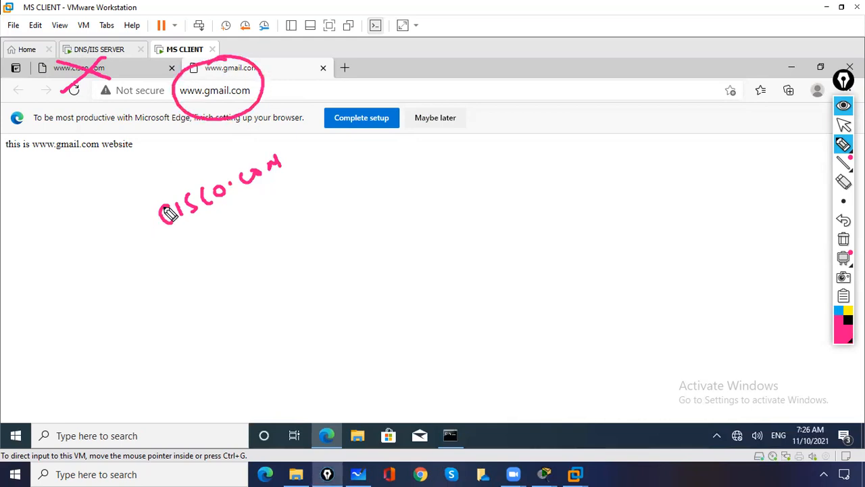
pyautogui.moveTo(111, 247); pyautogui.dragTo(142, 230)
pyautogui.moveTo(133, 225); pyautogui.dragTo(138, 240)
pyautogui.moveTo(159, 188); pyautogui.dragTo(208, 236)
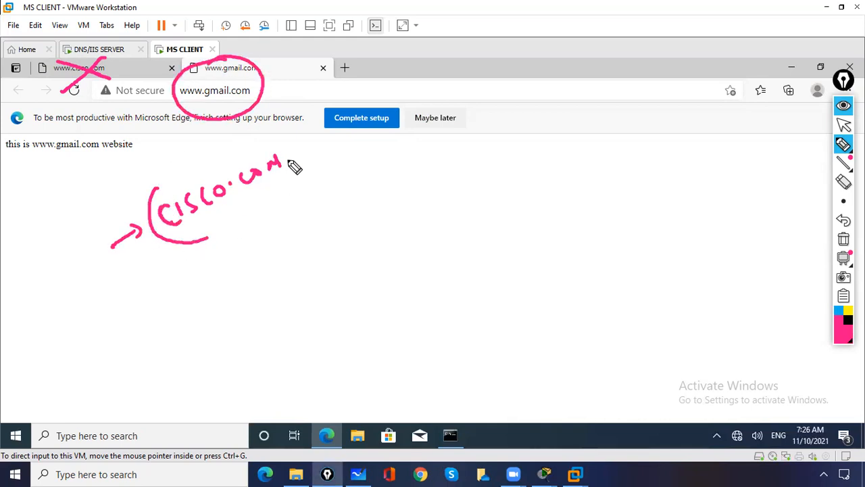
pyautogui.moveTo(283, 138); pyautogui.dragTo(277, 180)
pyautogui.moveTo(179, 147)
pyautogui.mouseDown()
pyautogui.moveTo(194, 175)
pyautogui.moveTo(203, 172)
pyautogui.mouseUp()
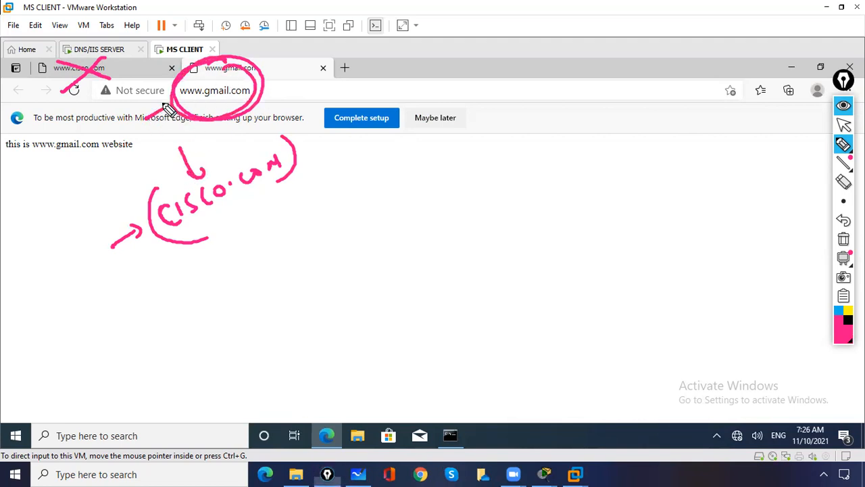
pyautogui.moveTo(170, 104); pyautogui.dragTo(156, 121)
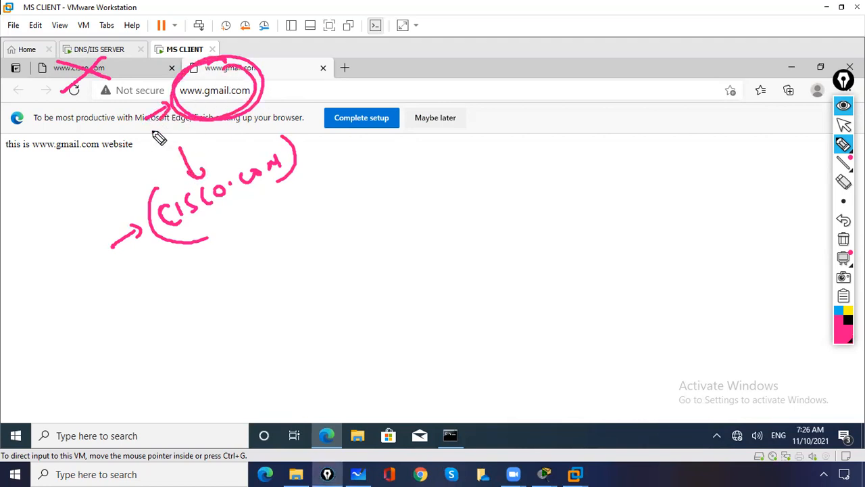
# - Clear all ink, exit annotation mode, and switch back to the DNS/IIS SERVER VM
pyautogui.click(843, 240)
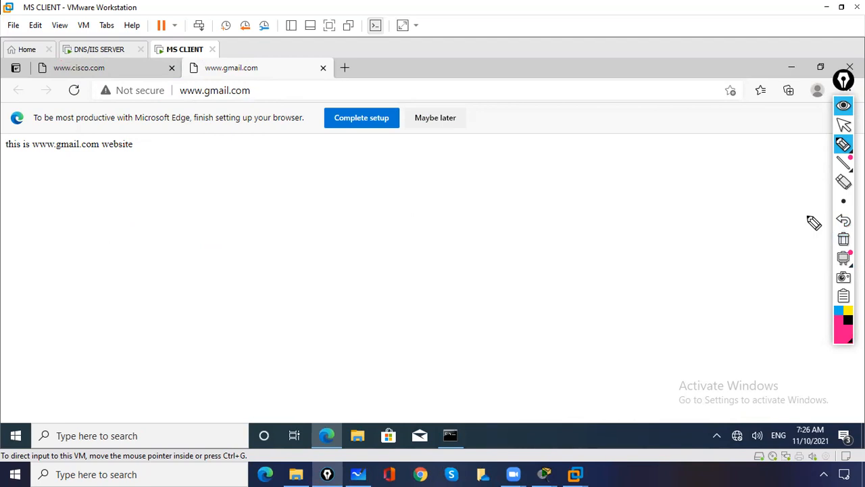
pyautogui.moveTo(807, 216); pyautogui.dragTo(842, 151)
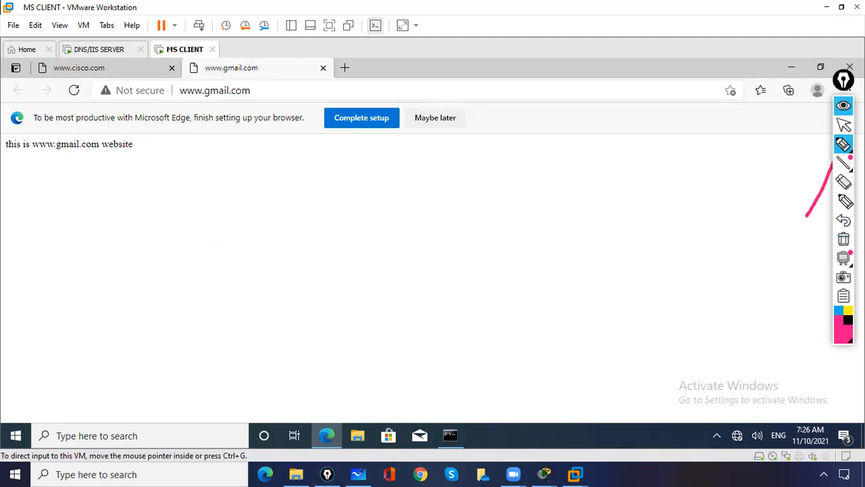
pyautogui.click(844, 240)
pyautogui.click(842, 144)
pyautogui.click(844, 124)
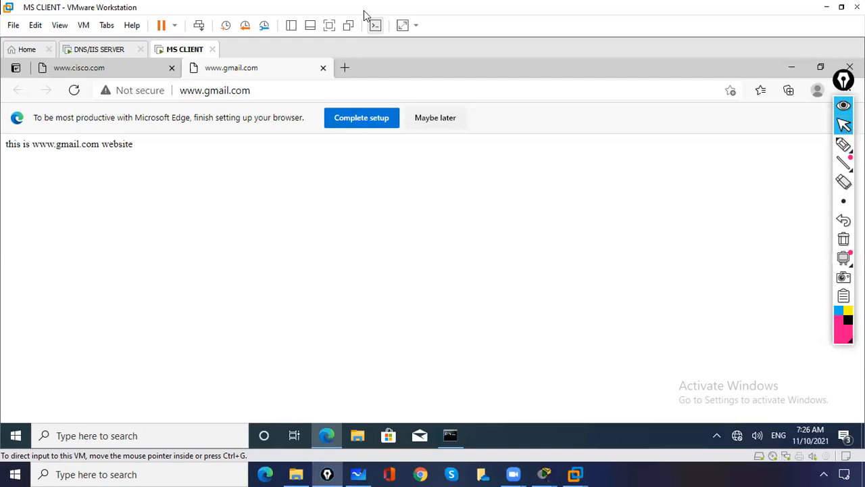
pyautogui.click(108, 53)
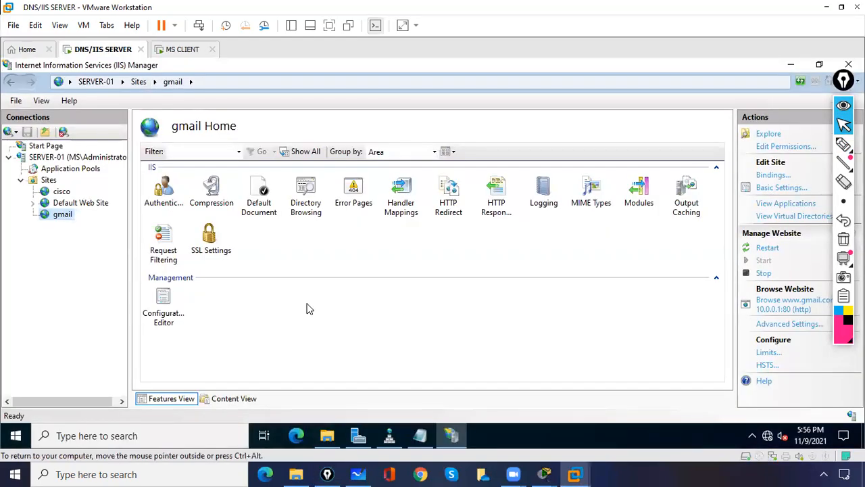
# - Ink-mark IIS and the HTTP Redirect feature, then erase the annotations
pyautogui.click(843, 144)
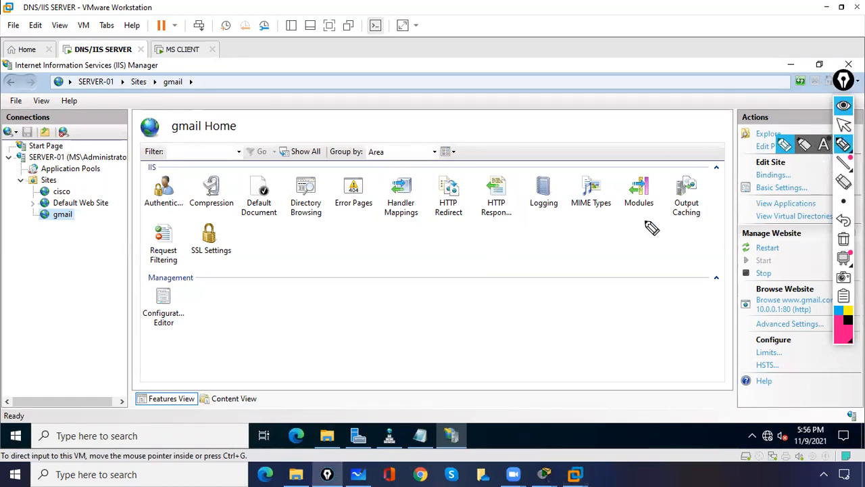
pyautogui.moveTo(513, 138)
pyautogui.mouseDown()
pyautogui.moveTo(534, 119)
pyautogui.moveTo(537, 147)
pyautogui.moveTo(520, 98)
pyautogui.mouseUp()
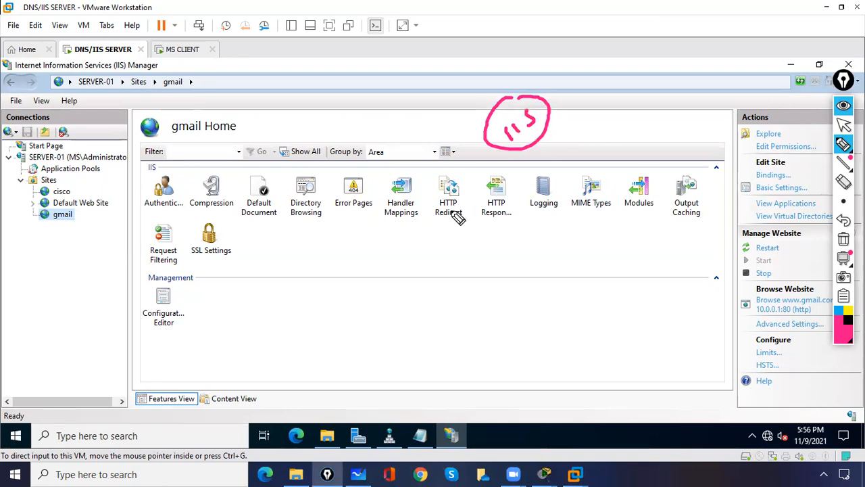
pyautogui.moveTo(441, 198); pyautogui.dragTo(452, 194)
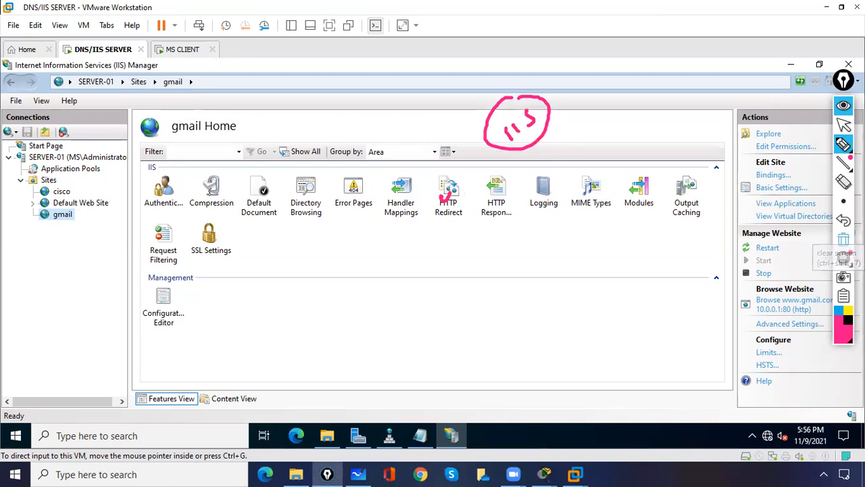
pyautogui.click(844, 239)
pyautogui.click(844, 125)
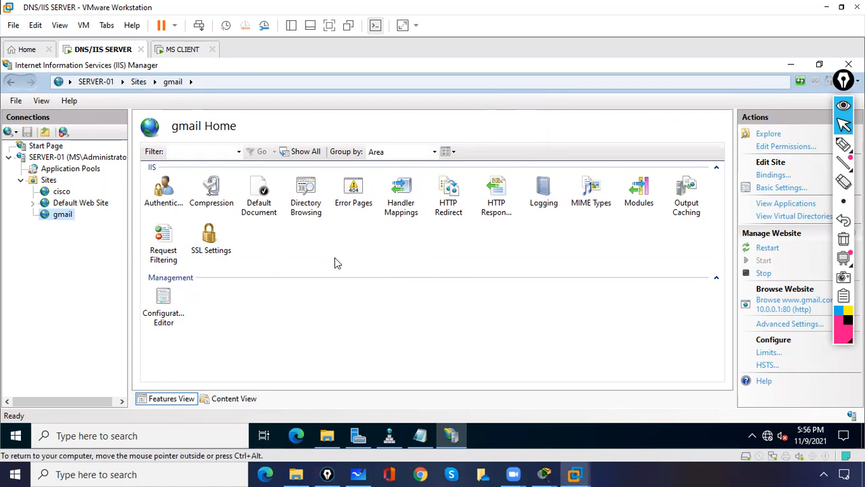
# - Restore the DNS/IIS SERVER view and minimize IIS Manager to show the desktop
pyautogui.click(174, 432)
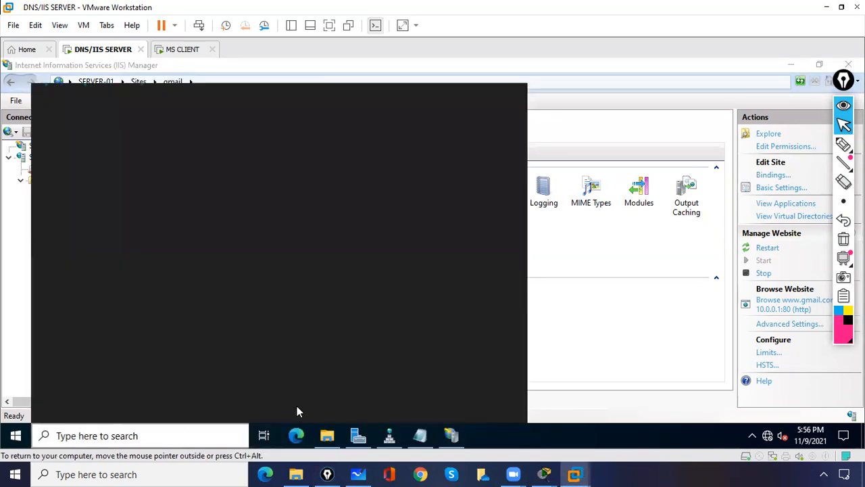
pyautogui.click(607, 346)
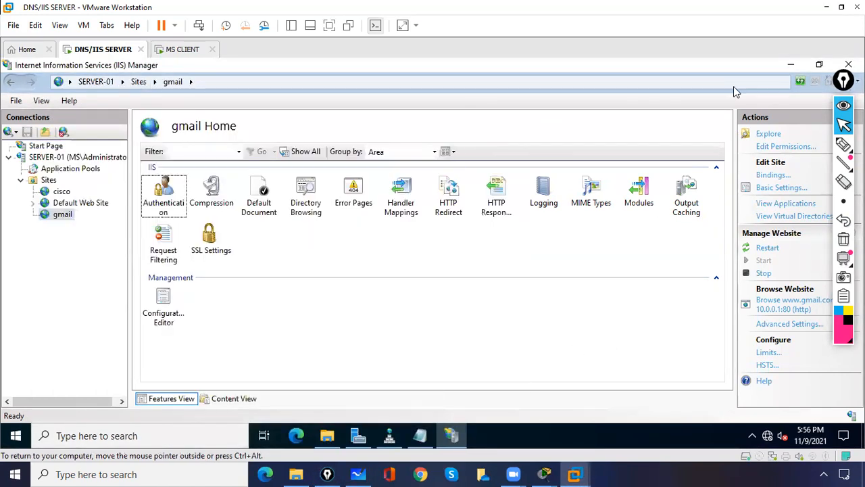
pyautogui.click(827, 8)
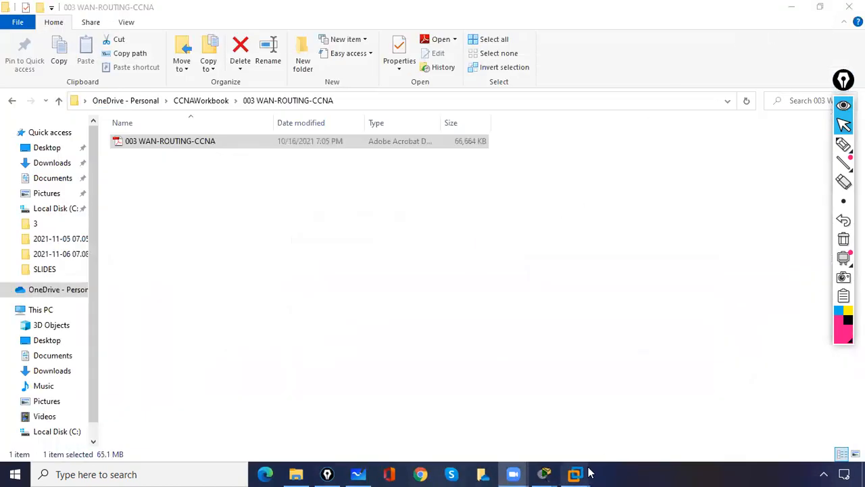
pyautogui.moveTo(574, 473)
pyautogui.click(549, 403)
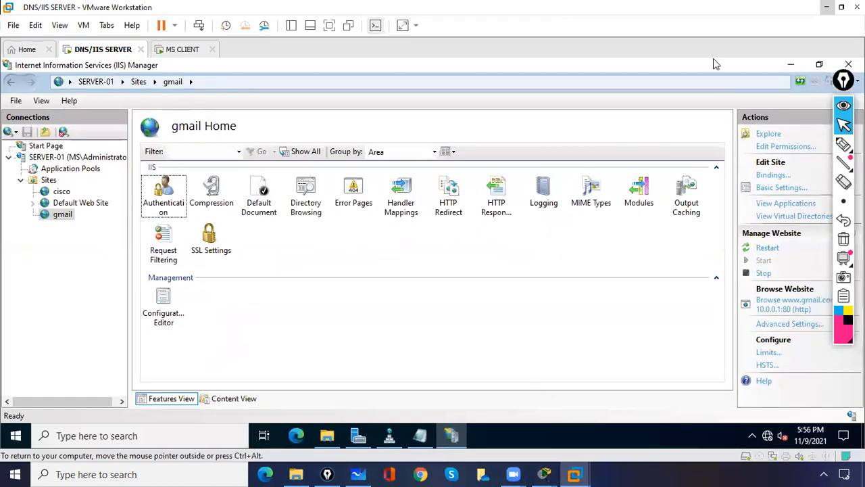
pyautogui.click(796, 65)
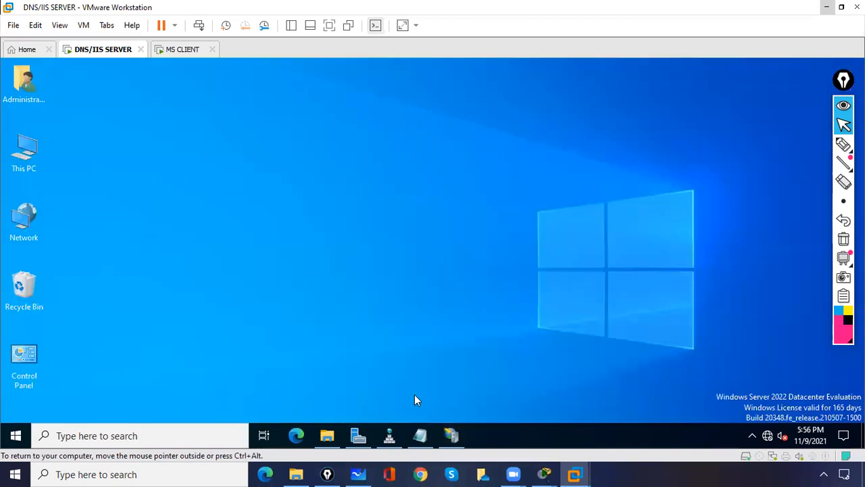
# - Start the Add Roles and Features wizard, maximized, and advance to Server Roles
pyautogui.click(358, 435)
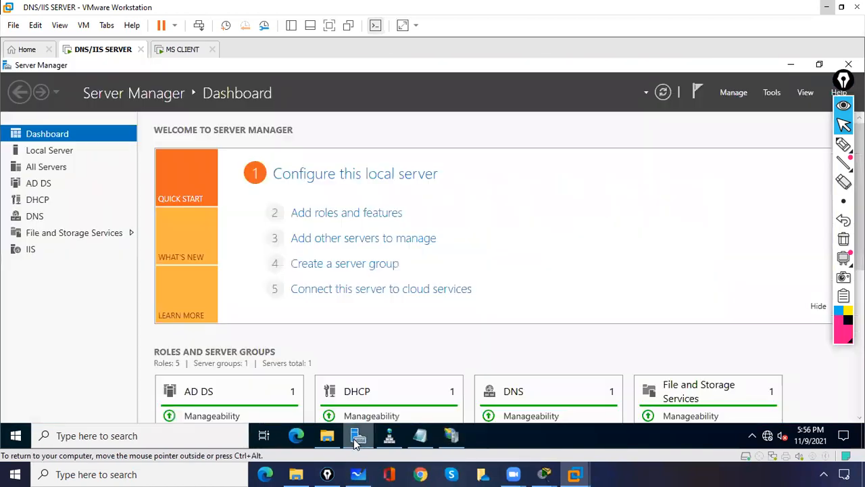
pyautogui.click(329, 215)
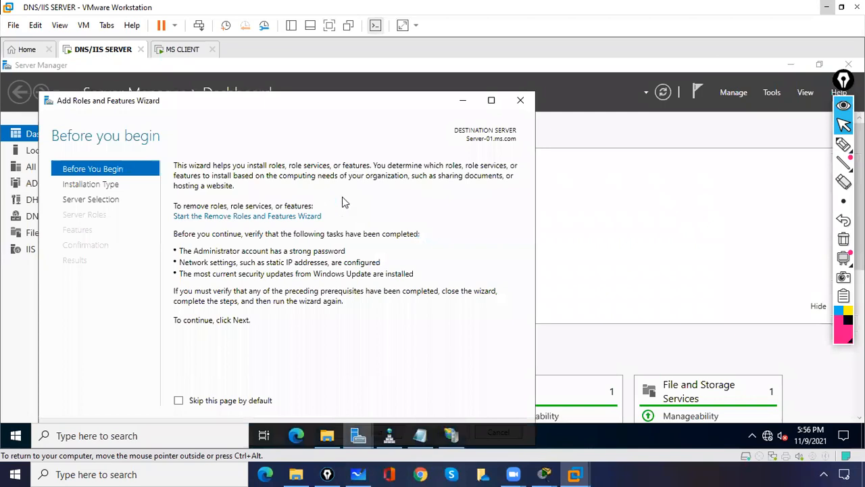
pyautogui.click(491, 101)
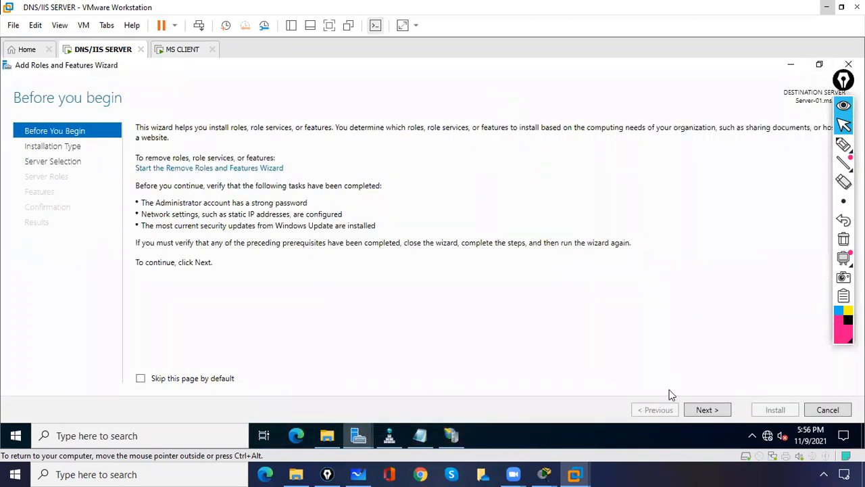
pyautogui.click(703, 410)
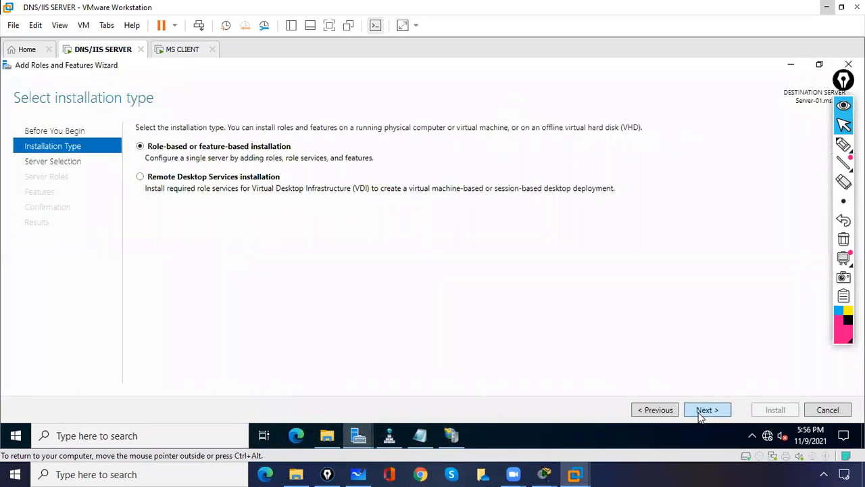
pyautogui.click(703, 411)
pyautogui.click(705, 412)
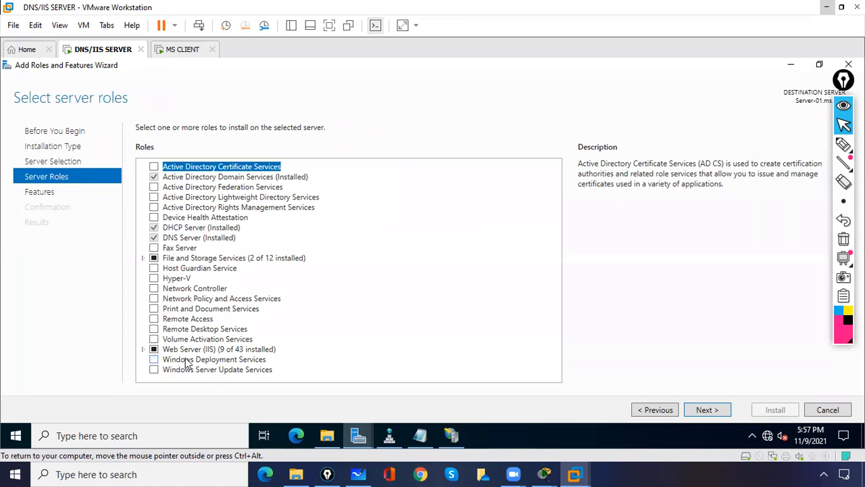
# - Expand Web Server (IIS) > Common HTTP Features, highlight HTTP Redirection, then minimize the wizard
pyautogui.click(144, 349)
pyautogui.moveTo(554, 290); pyautogui.dragTo(551, 360)
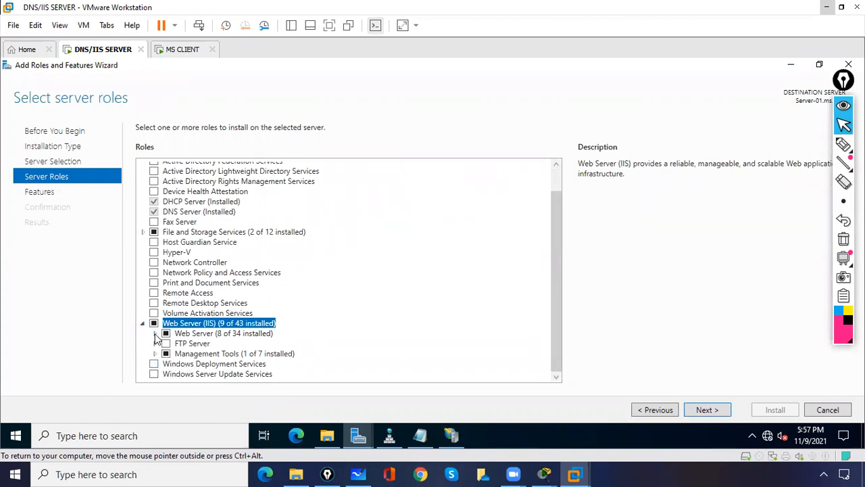
pyautogui.click(155, 334)
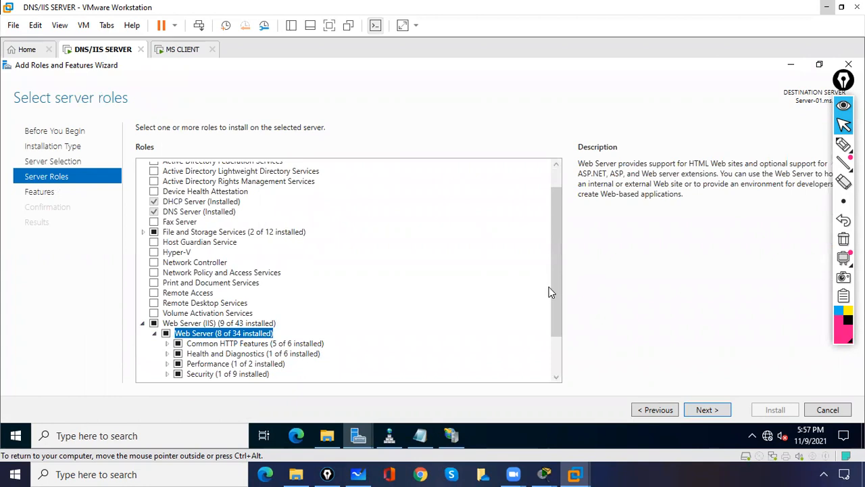
pyautogui.moveTo(549, 287); pyautogui.dragTo(555, 332)
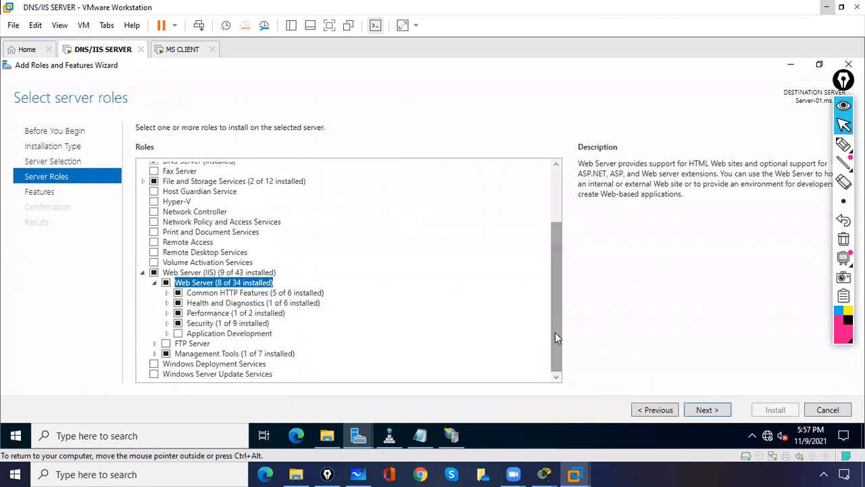
pyautogui.click(168, 292)
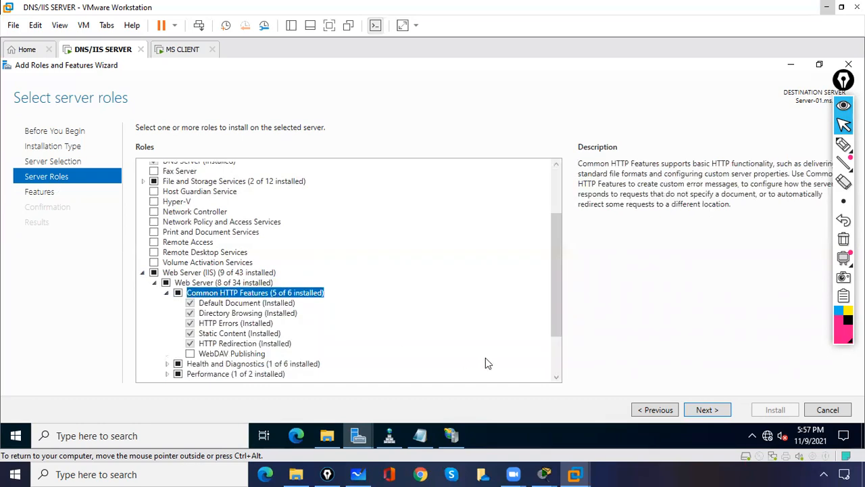
pyautogui.click(843, 144)
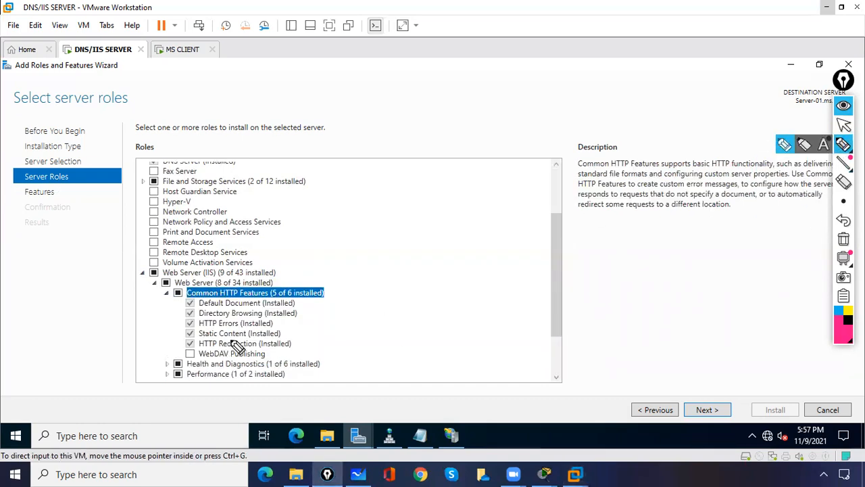
pyautogui.moveTo(200, 350)
pyautogui.mouseDown()
pyautogui.moveTo(219, 350)
pyautogui.moveTo(187, 353)
pyautogui.moveTo(193, 339)
pyautogui.mouseUp()
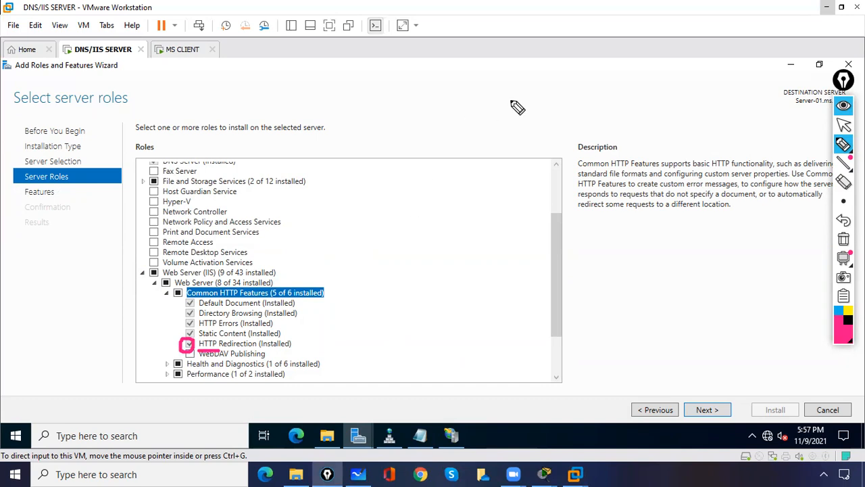
pyautogui.click(844, 127)
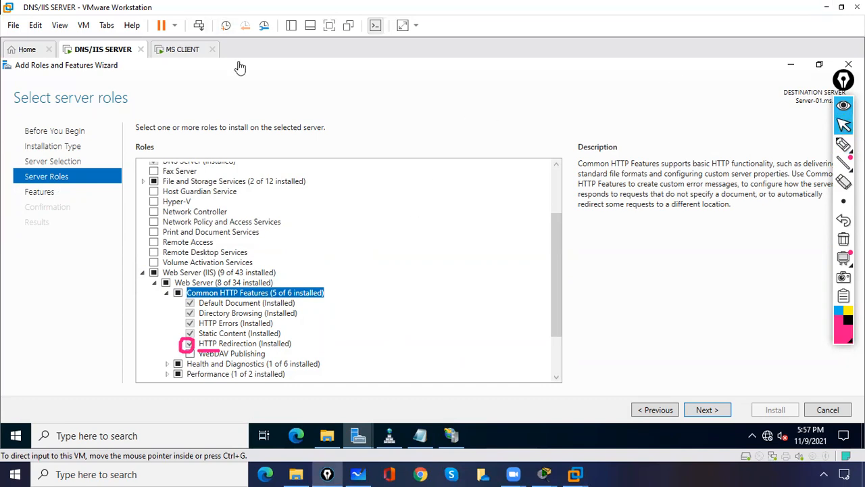
pyautogui.click(791, 65)
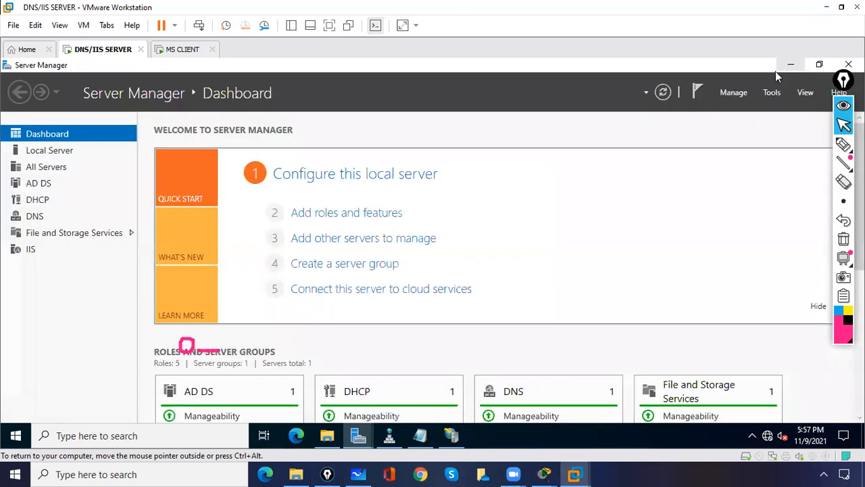
# - Check DNS Manager and the gmail site's HTTP Redirect feature in IIS Manager
pyautogui.click(389, 439)
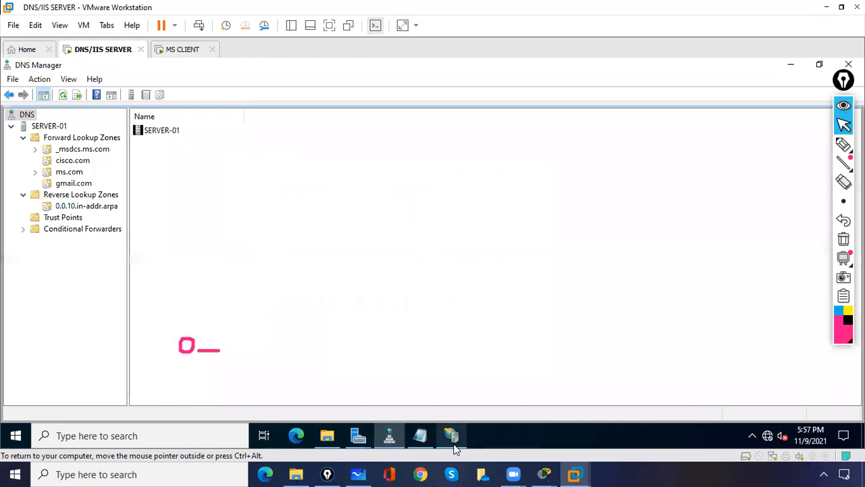
pyautogui.click(453, 441)
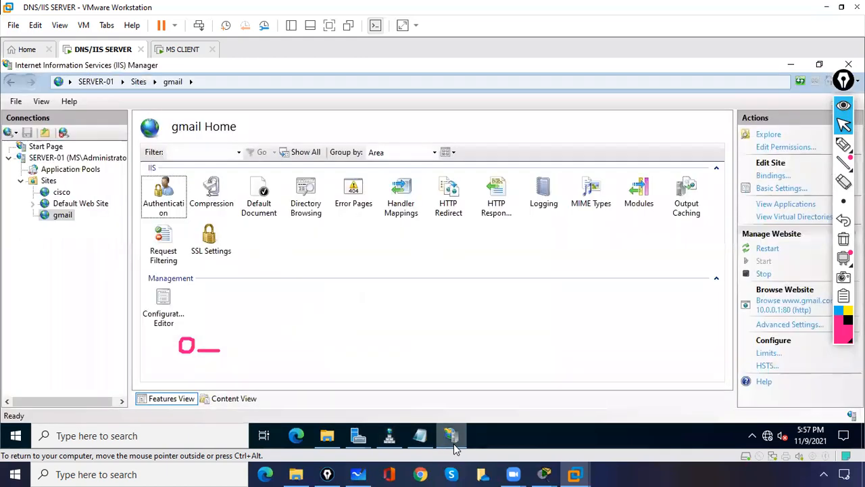
pyautogui.click(456, 206)
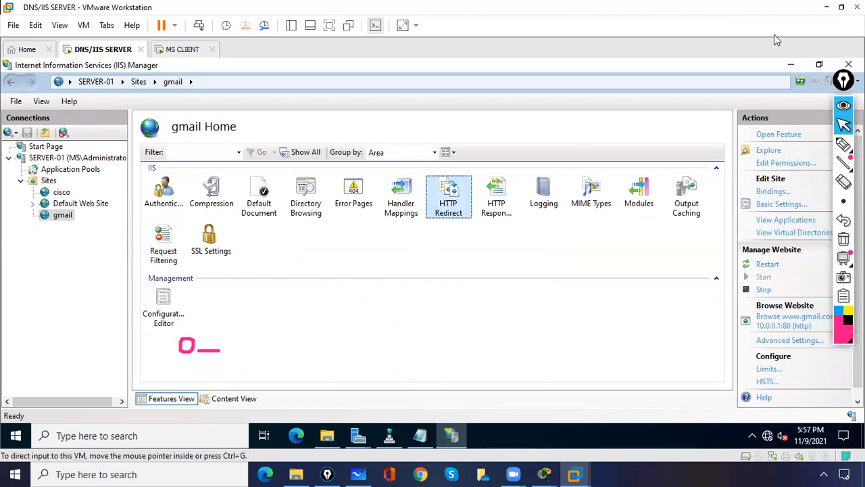
pyautogui.click(790, 65)
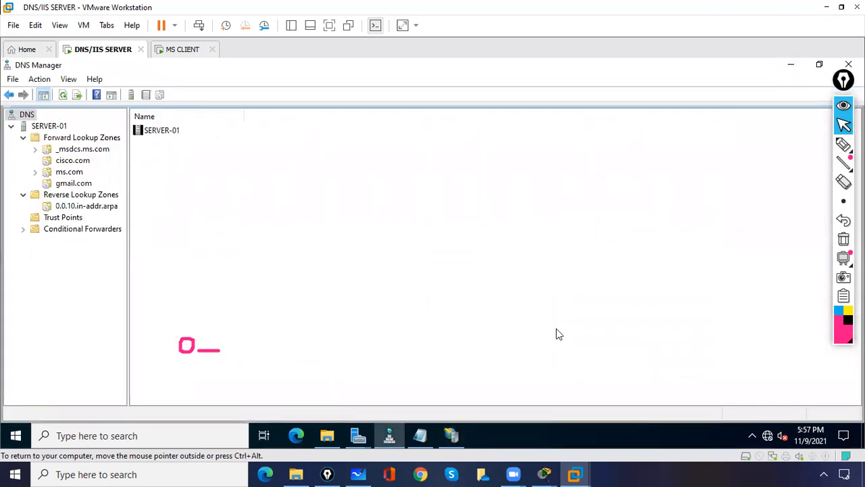
# - Put the roles wizard away, return to IIS Manager and show the cisco site's Home features
pyautogui.click(449, 443)
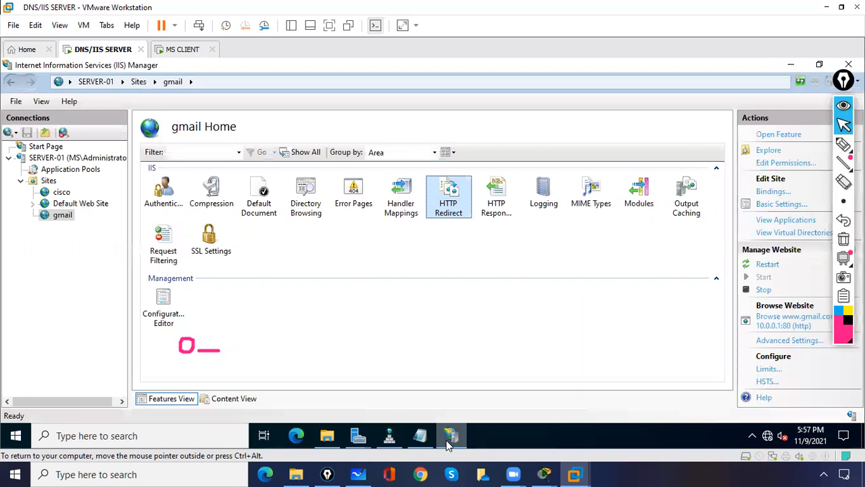
pyautogui.moveTo(359, 438)
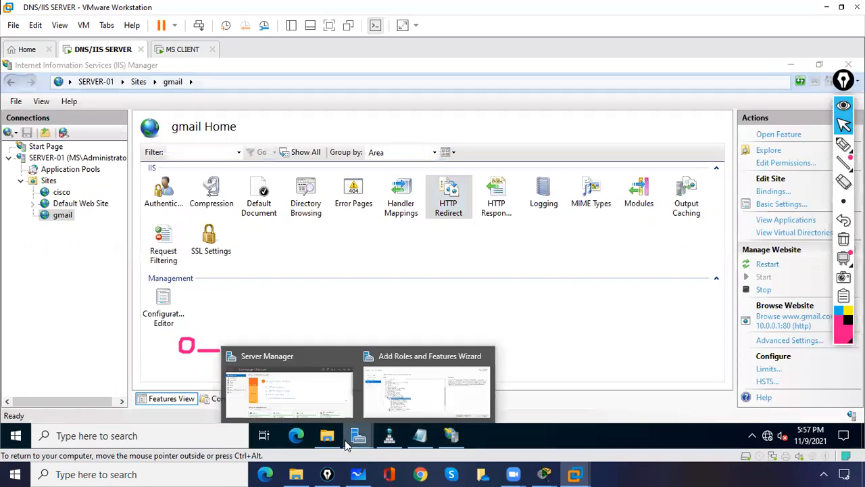
pyautogui.click(444, 387)
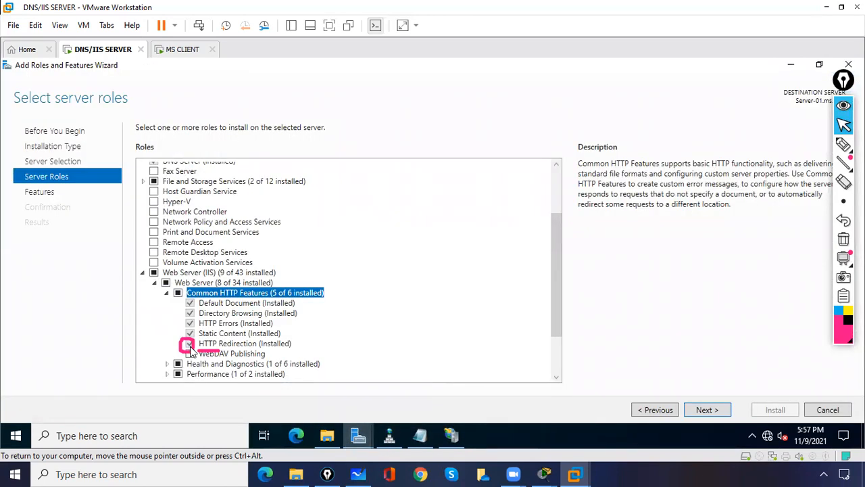
pyautogui.click(791, 64)
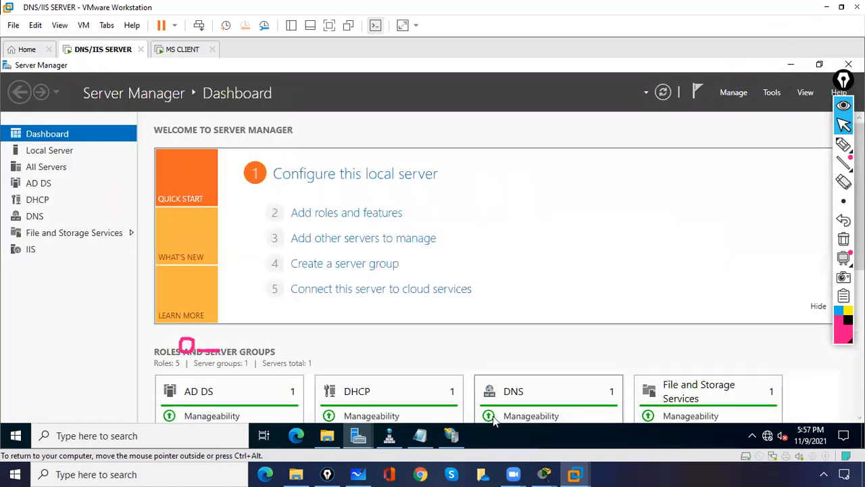
pyautogui.click(451, 435)
pyautogui.click(467, 261)
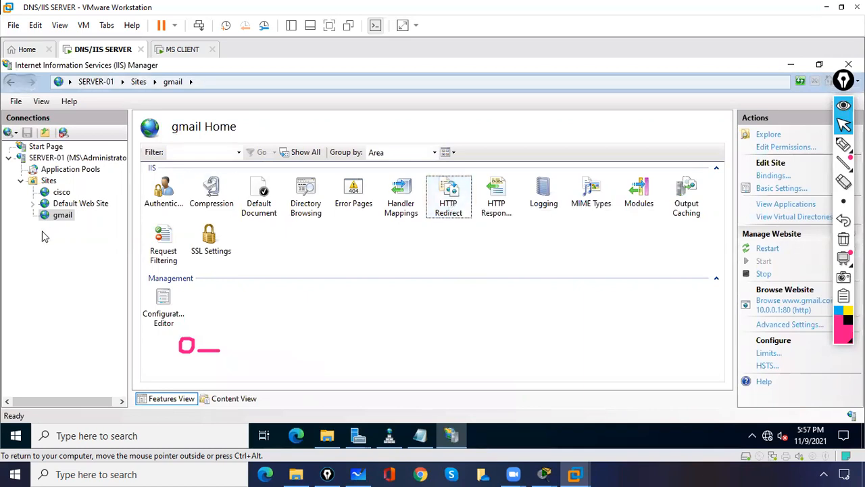
pyautogui.click(65, 197)
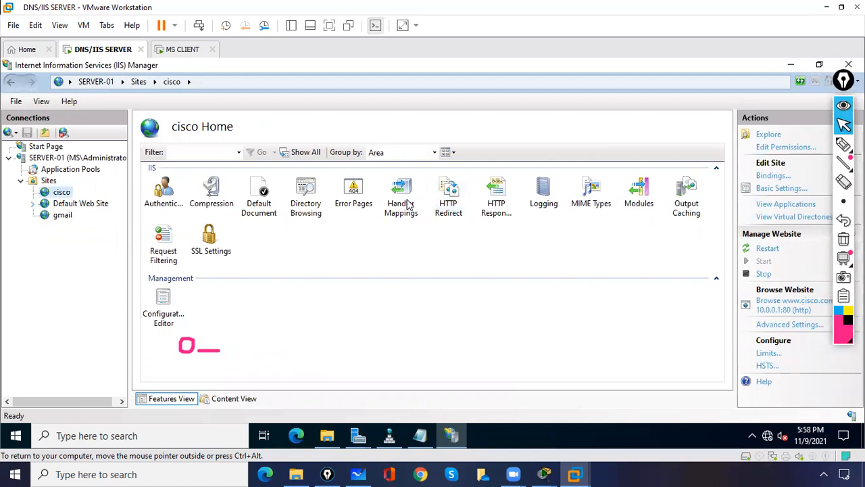
pyautogui.doubleClick(450, 201)
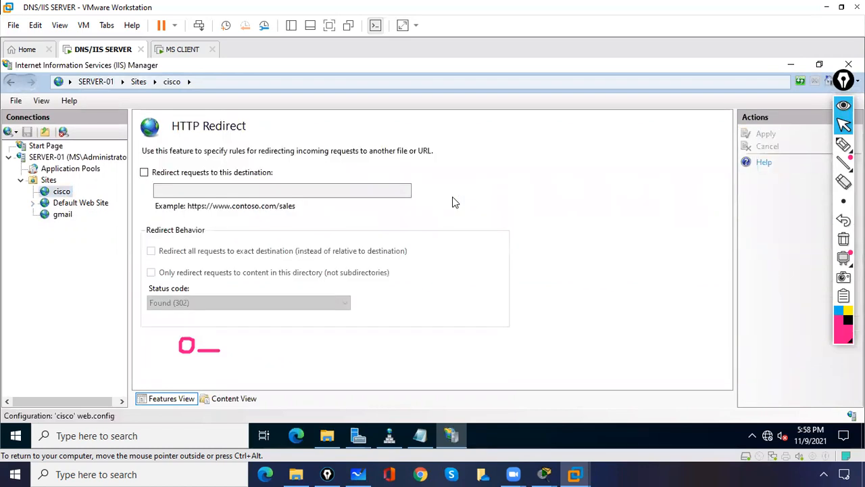
pyautogui.click(144, 173)
pyautogui.click(165, 190)
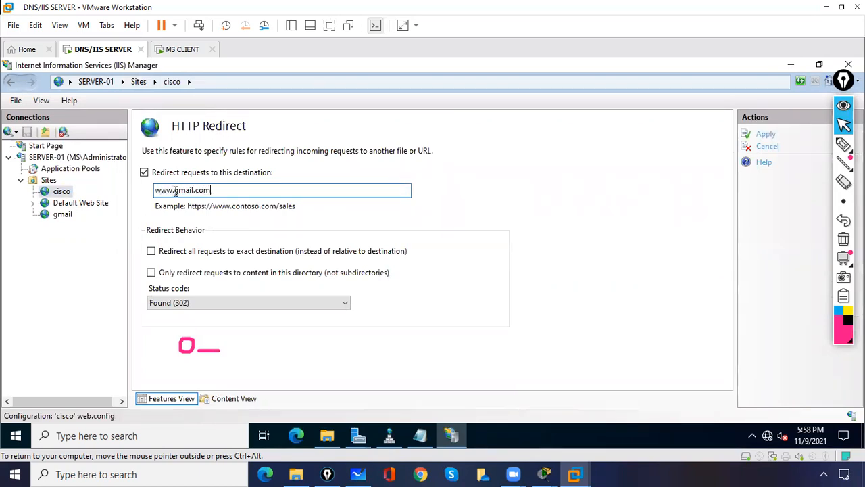
pyautogui.click(63, 193)
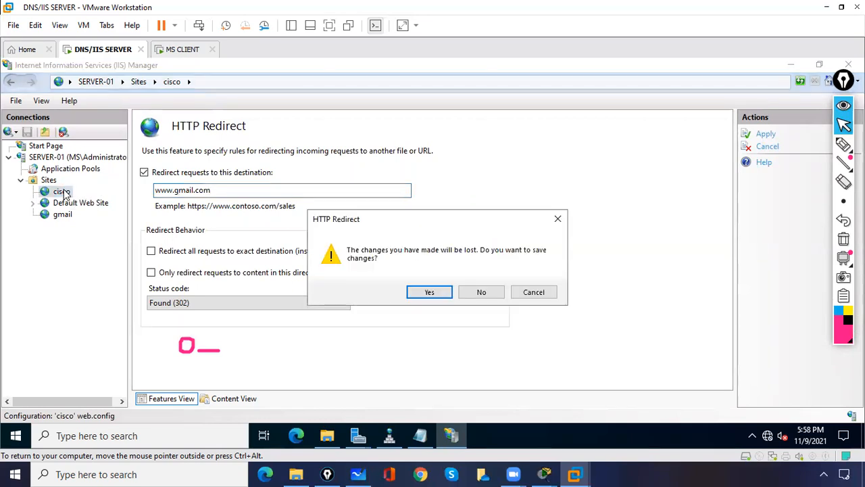
pyautogui.click(446, 296)
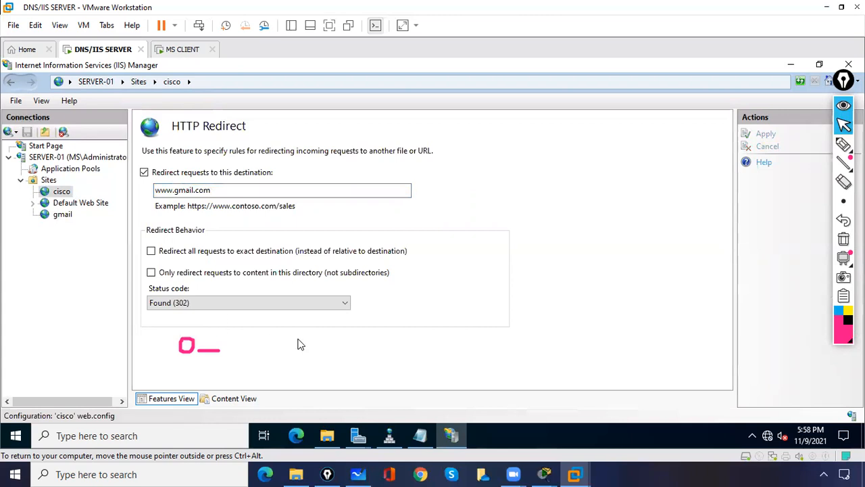
pyautogui.click(820, 65)
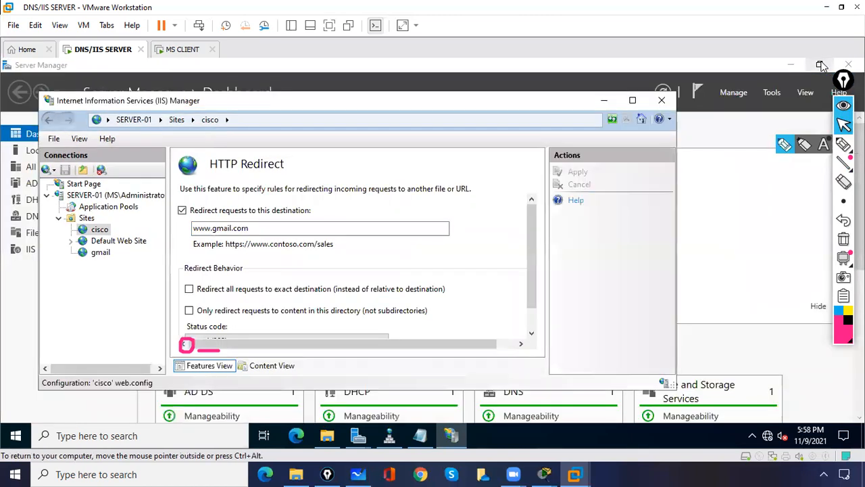
pyautogui.moveTo(530, 284); pyautogui.dragTo(505, 353)
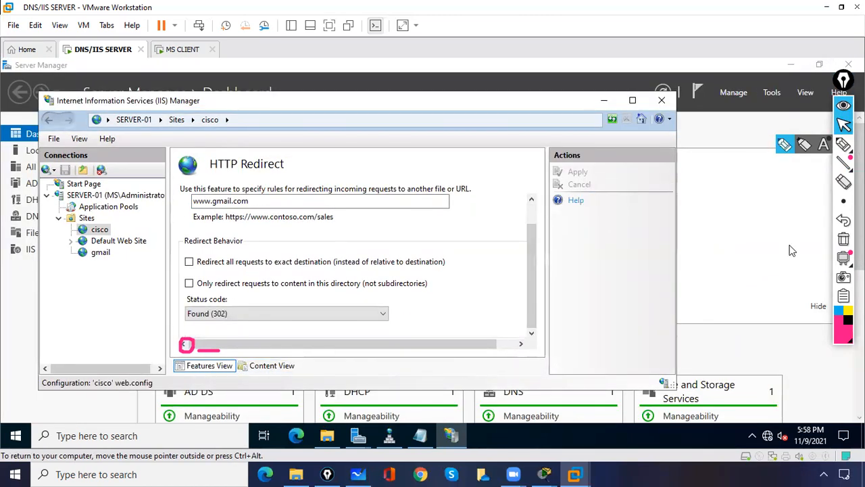
pyautogui.click(844, 238)
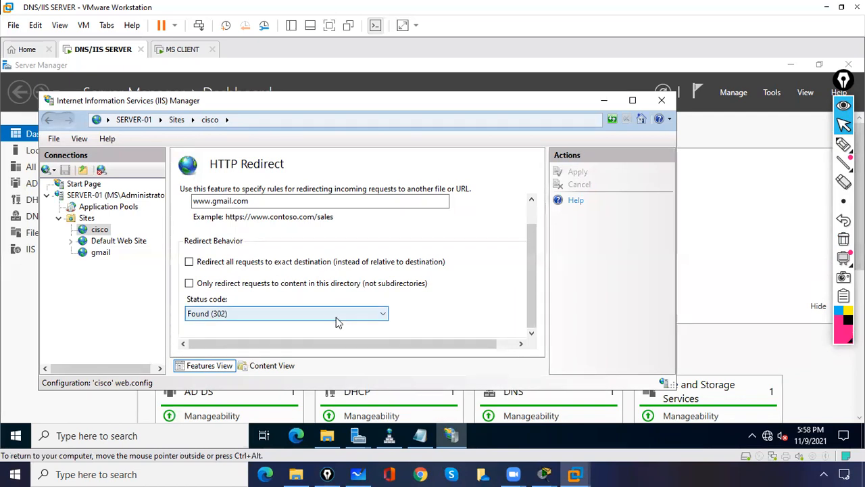
pyautogui.click(188, 263)
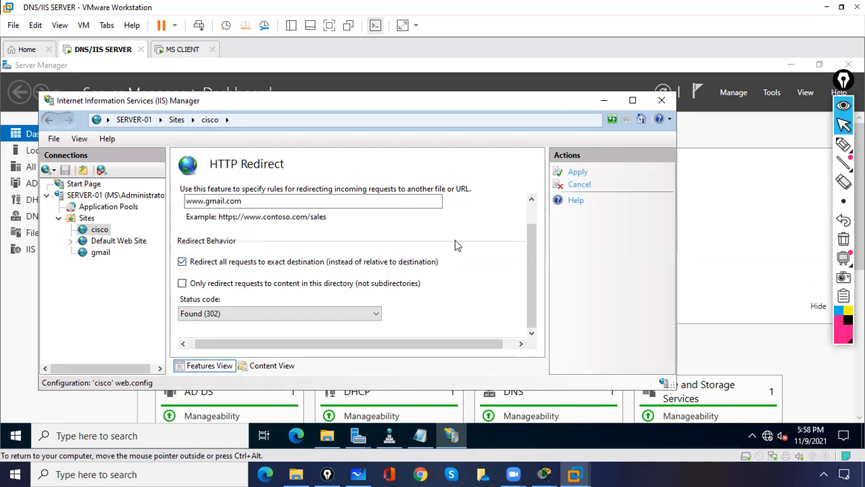
pyautogui.click(578, 173)
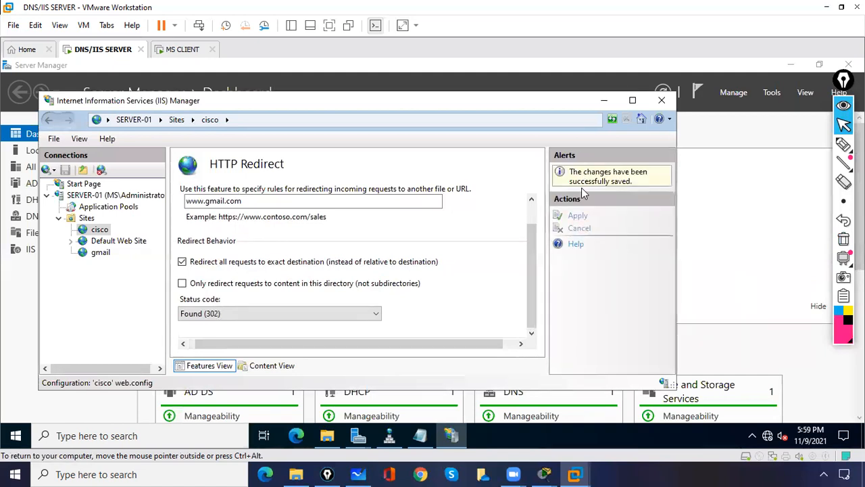
pyautogui.click(181, 49)
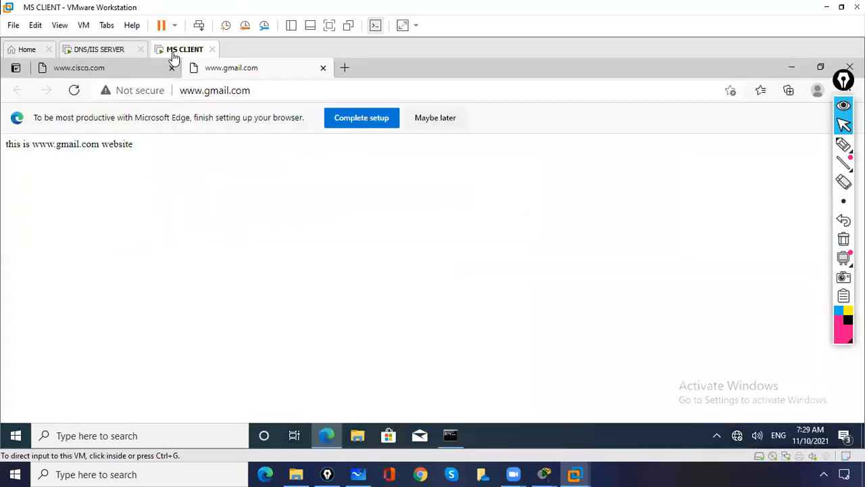
pyautogui.click(128, 70)
pyautogui.click(253, 91)
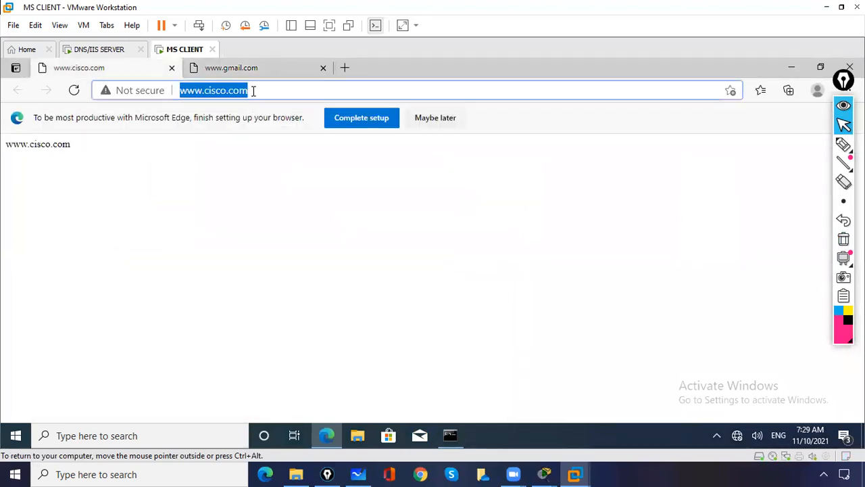
pyautogui.press('Return')
pyautogui.click(264, 91)
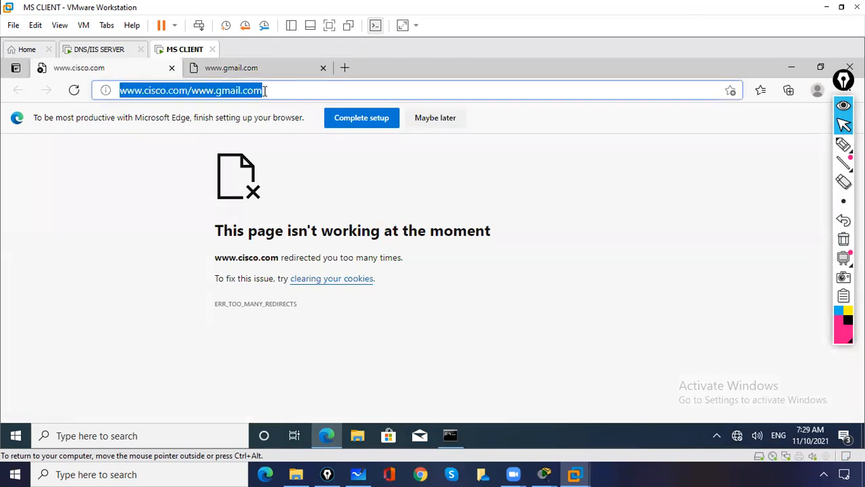
pyautogui.press('Return')
pyautogui.click(270, 92)
# - Mark the redirected address with an on-screen annotation, clear it, and return to the server VM
pyautogui.click(843, 144)
pyautogui.moveTo(186, 104); pyautogui.dragTo(255, 113)
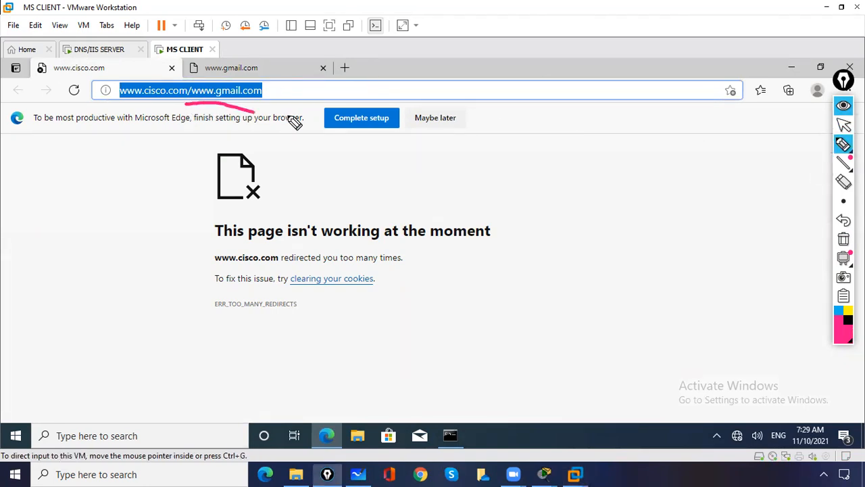
pyautogui.click(844, 238)
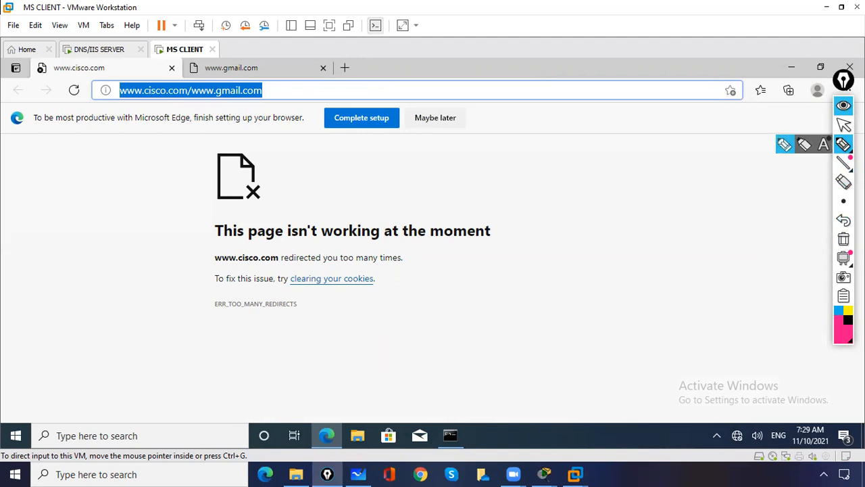
pyautogui.click(844, 124)
pyautogui.click(101, 51)
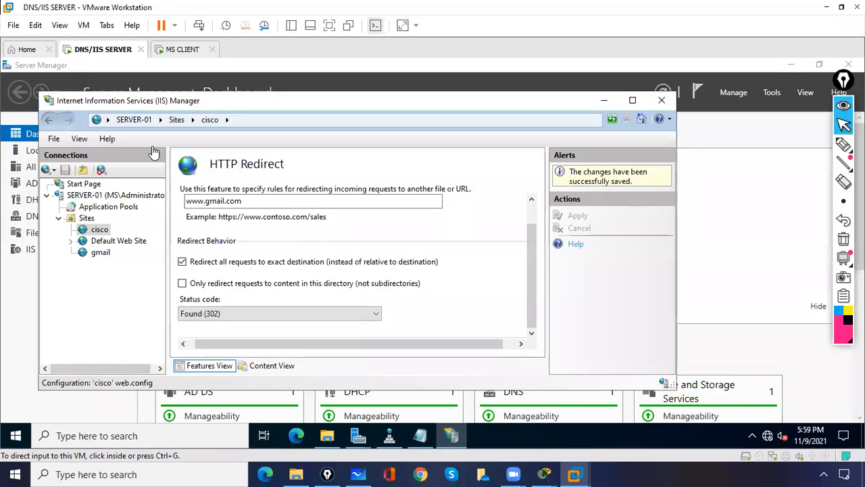
# - Maximize IIS Manager, keep Found (302) as the status, and open the cisco site's HTTP Redirect
pyautogui.click(535, 114)
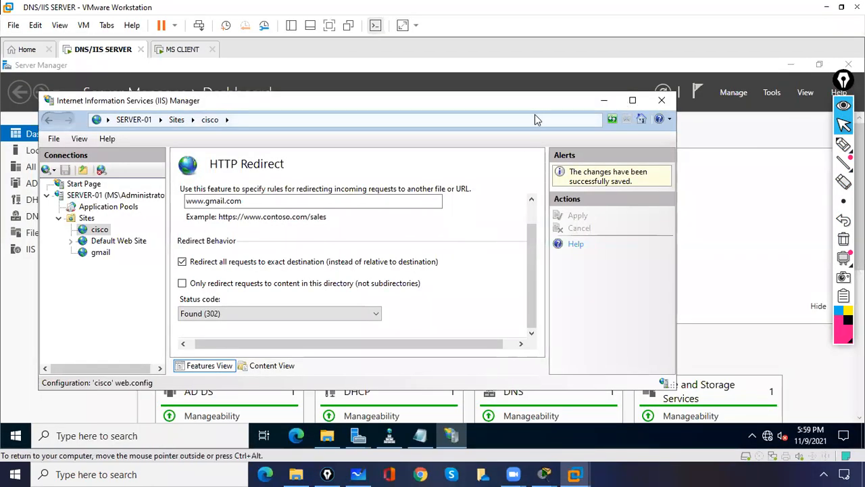
pyautogui.click(634, 105)
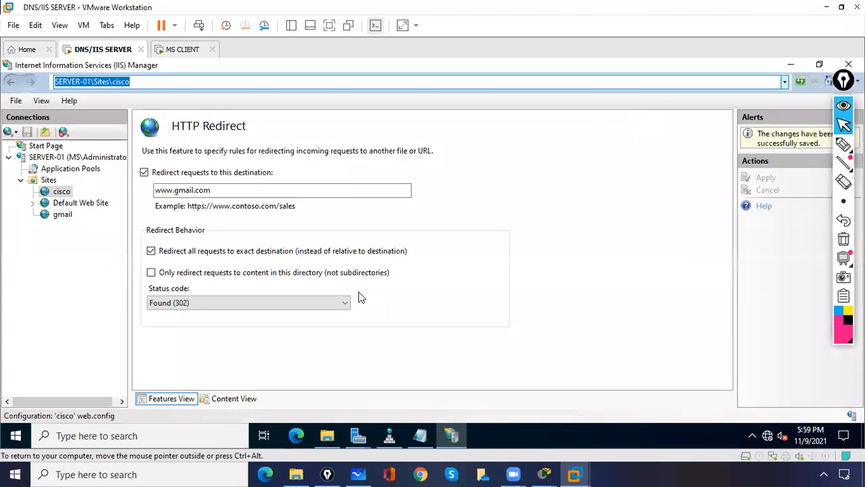
pyautogui.click(270, 305)
pyautogui.click(268, 302)
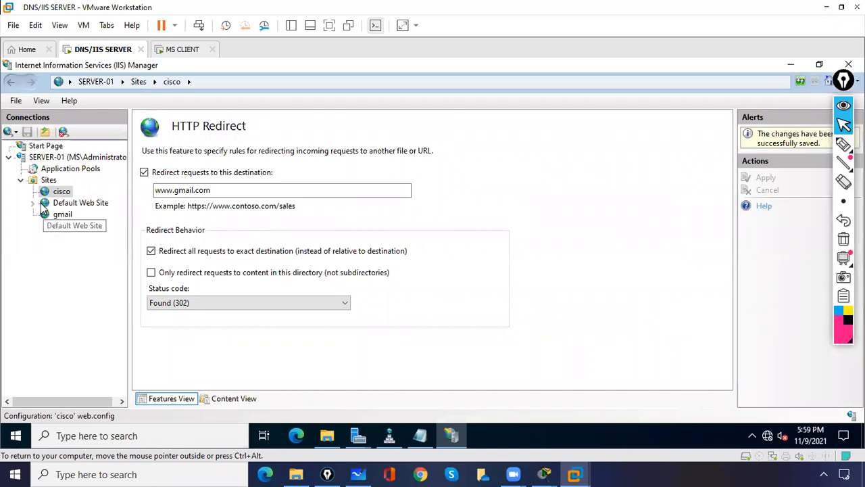
pyautogui.click(59, 215)
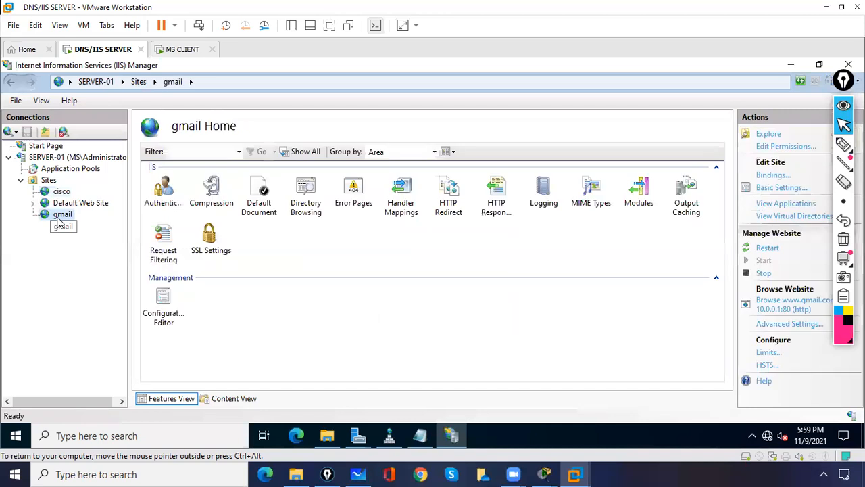
pyautogui.click(54, 204)
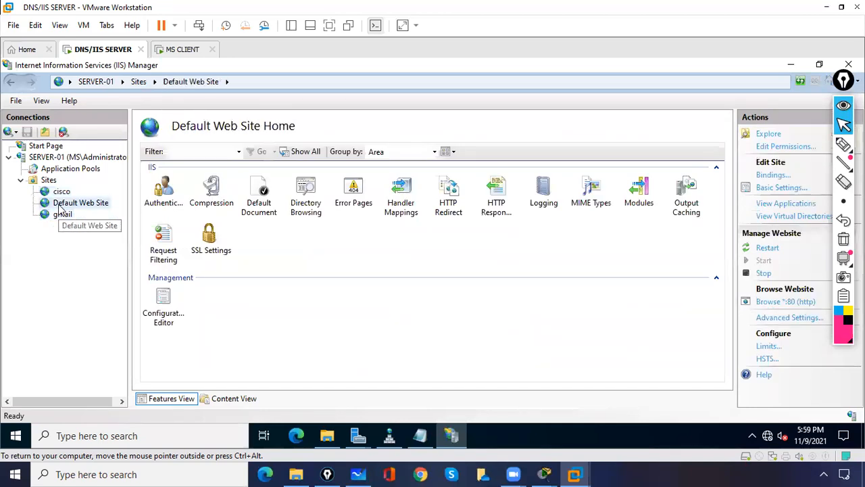
pyautogui.click(60, 192)
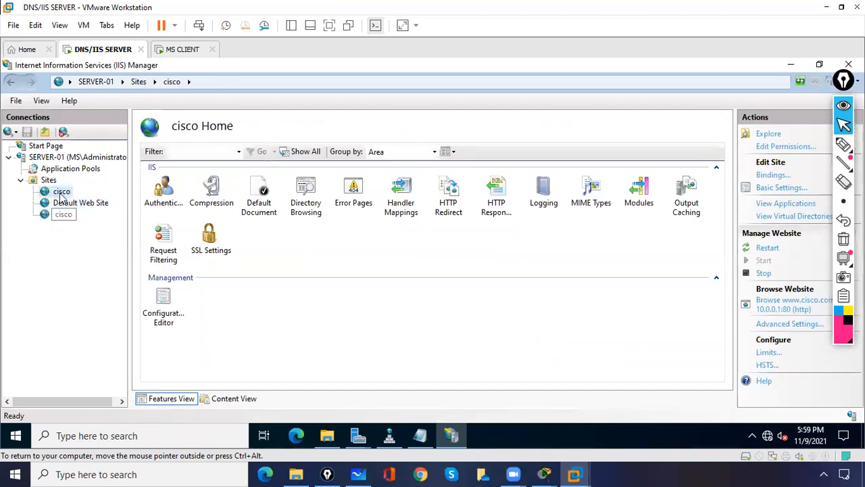
pyautogui.click(450, 193)
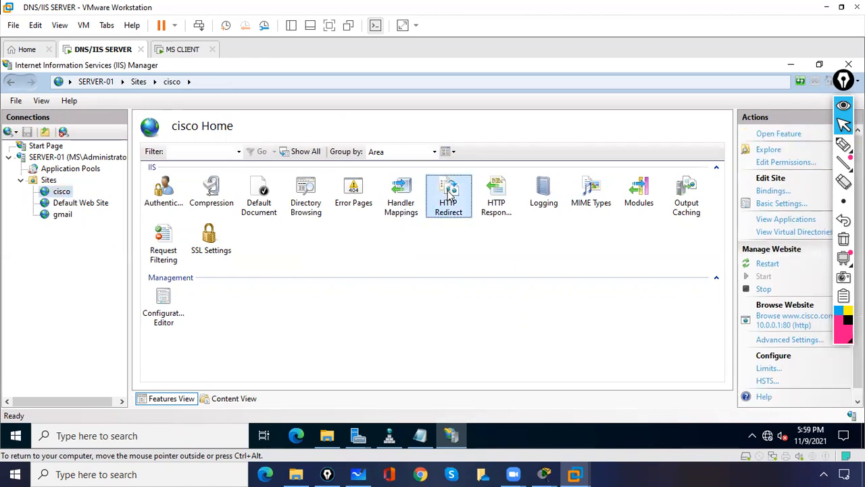
pyautogui.doubleClick(450, 193)
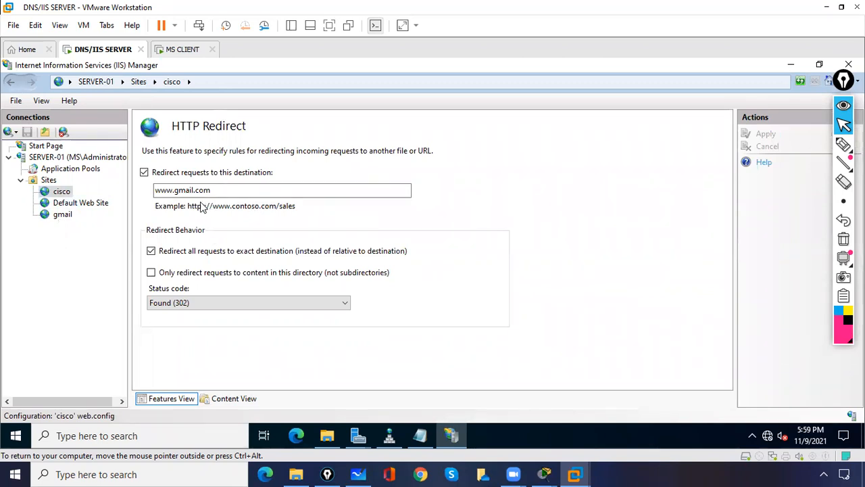
pyautogui.click(218, 190)
pyautogui.hotkey('ctrl', 'a')
pyautogui.press('BackSpace')
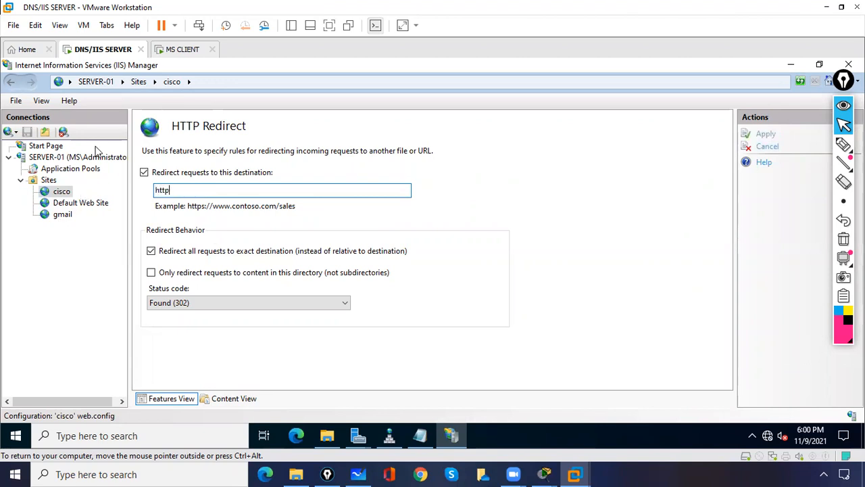
pyautogui.write('http://www.gmail.com')
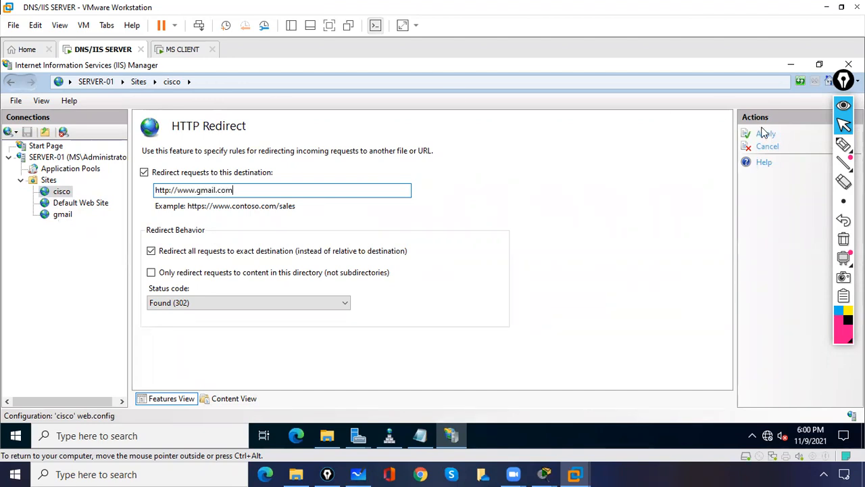
pyautogui.click(764, 134)
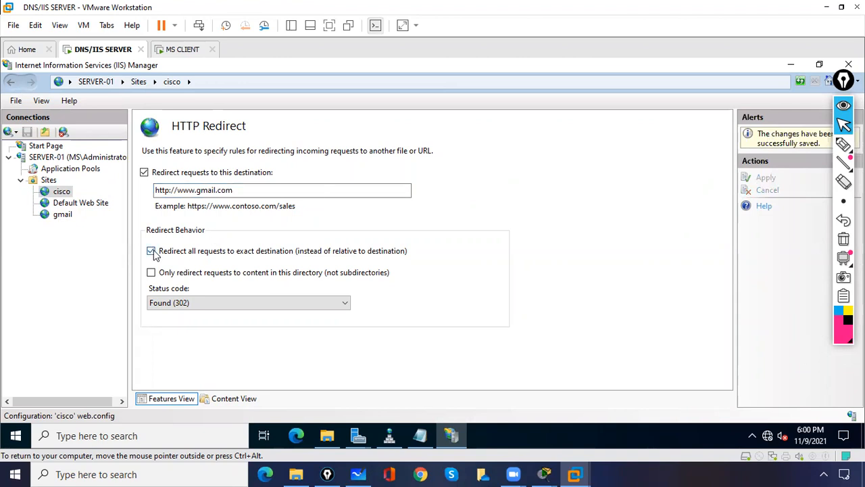
# - Turn off exact-destination redirection for the cisco site and apply the change
pyautogui.click(150, 251)
pyautogui.click(766, 135)
pyautogui.click(179, 49)
pyautogui.click(170, 91)
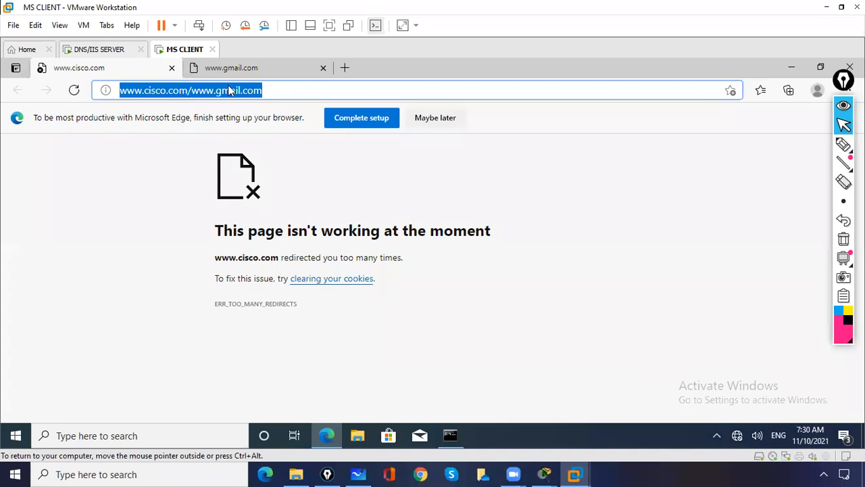
pyautogui.click(172, 68)
pyautogui.click(172, 68)
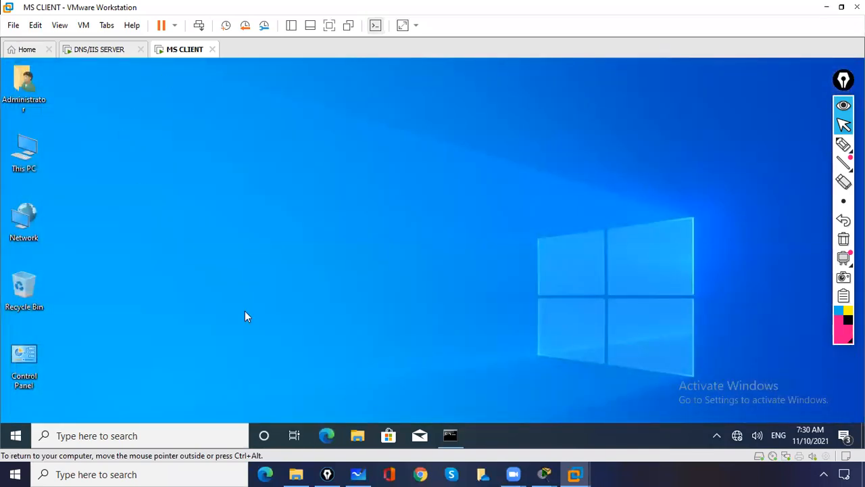
pyautogui.click(328, 435)
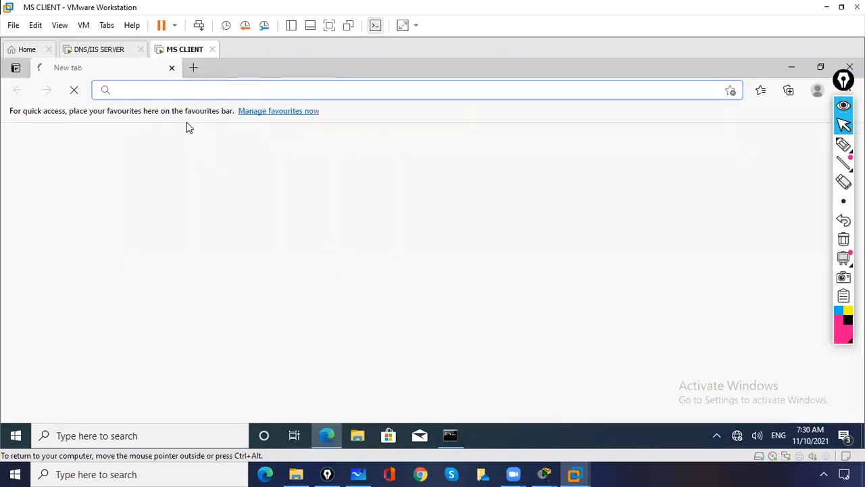
pyautogui.write('www.')
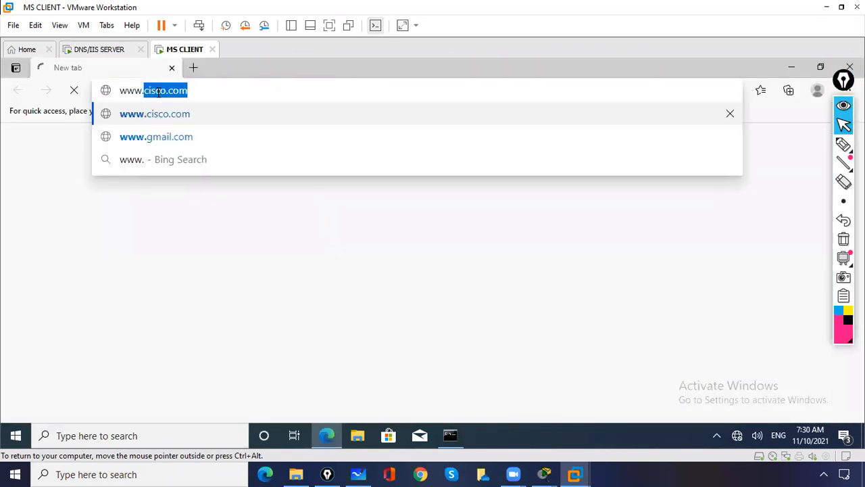
pyautogui.press('Down')
pyautogui.press('Return')
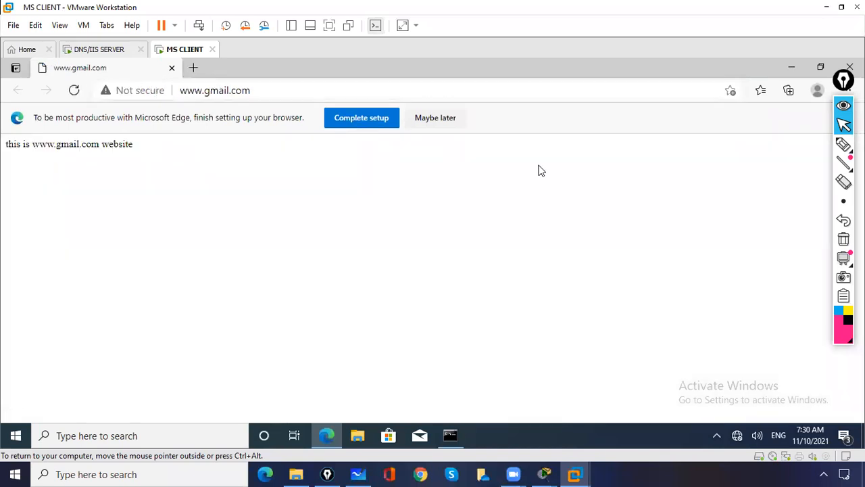
pyautogui.click(844, 144)
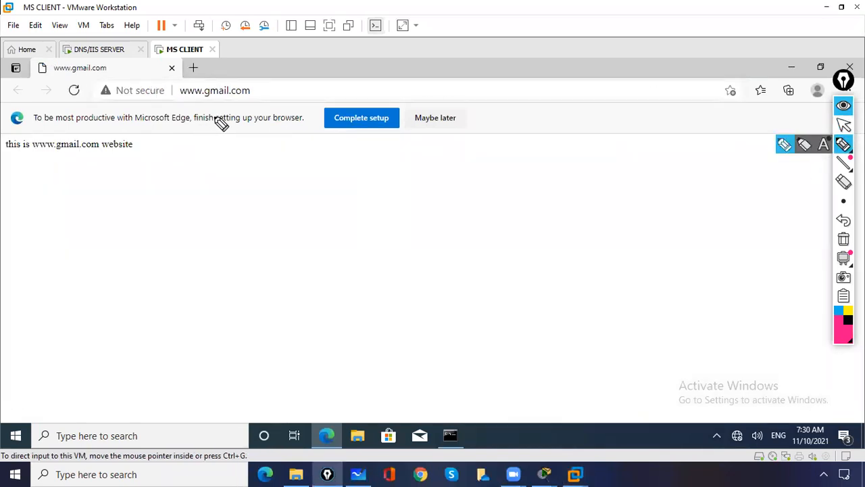
pyautogui.moveTo(187, 71); pyautogui.dragTo(171, 99)
pyautogui.moveTo(219, 110); pyautogui.dragTo(181, 67)
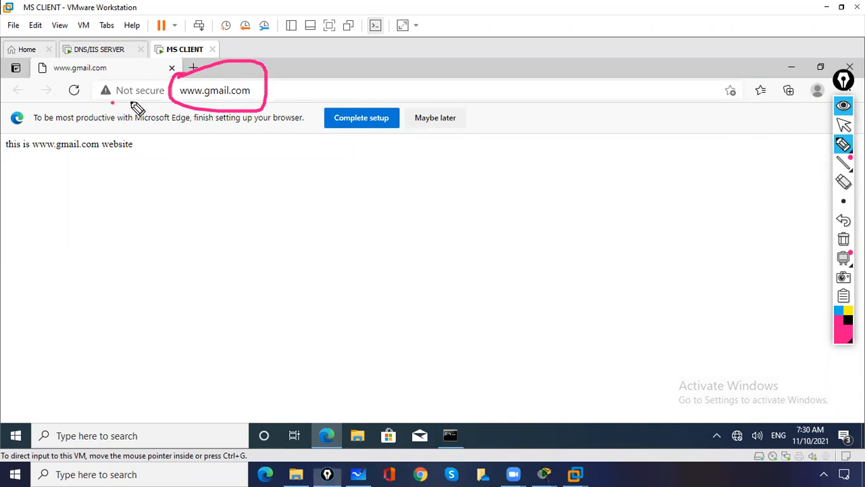
pyautogui.moveTo(112, 103); pyautogui.dragTo(147, 94)
pyautogui.click(843, 238)
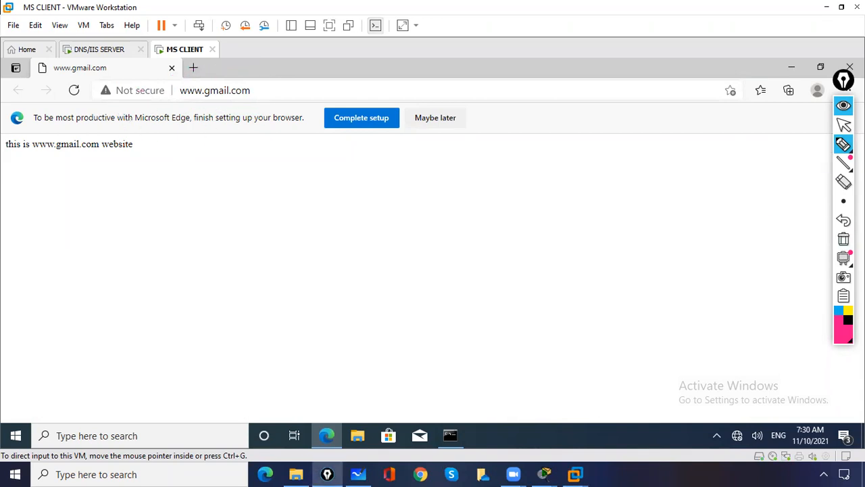
pyautogui.click(844, 125)
pyautogui.click(101, 50)
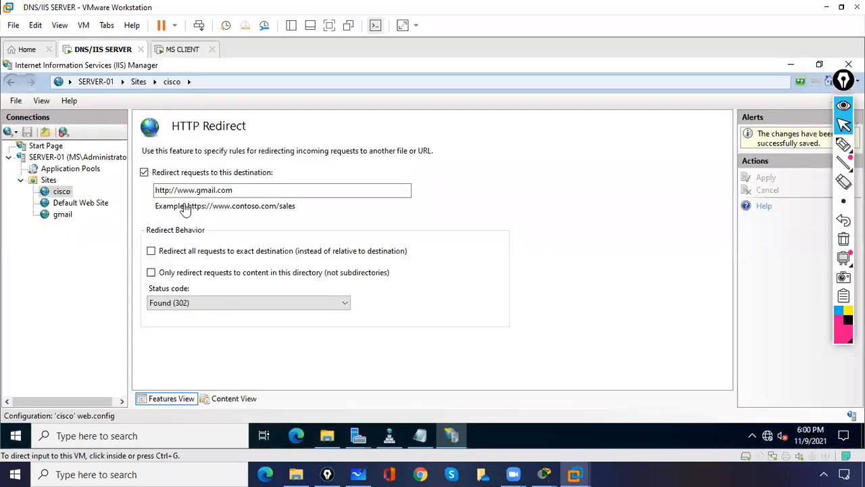
pyautogui.click(165, 190)
pyautogui.moveTo(173, 190); pyautogui.dragTo(155, 190)
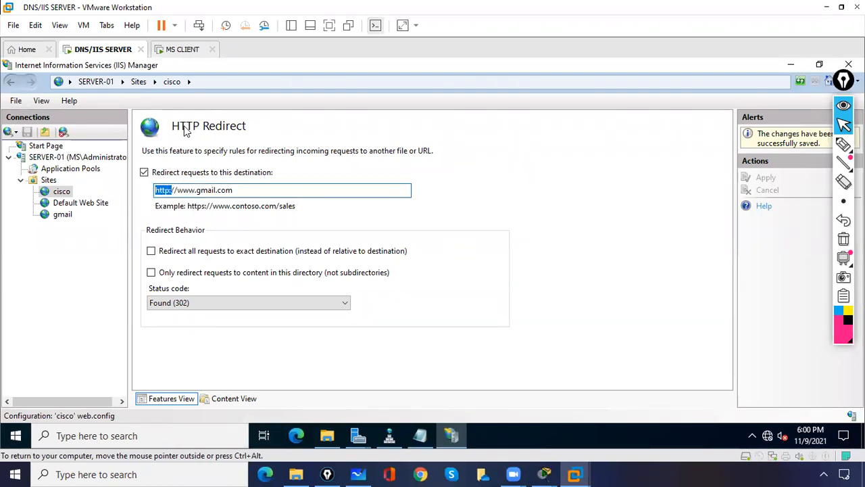
pyautogui.click(178, 49)
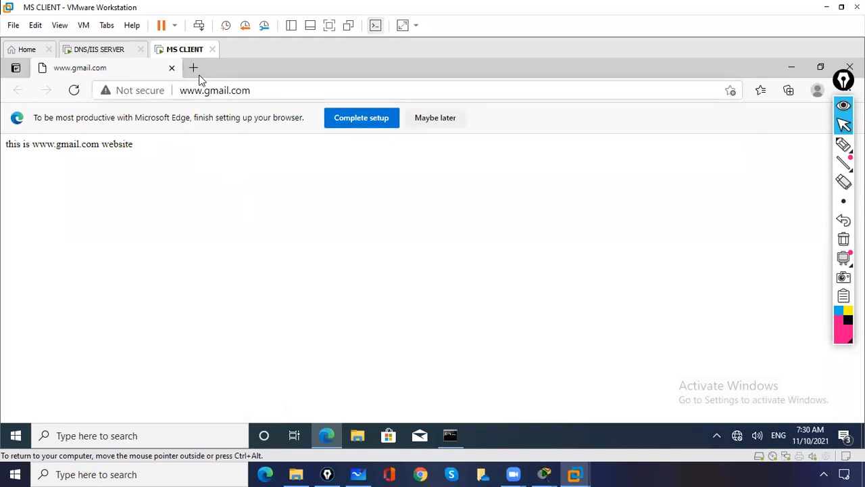
pyautogui.click(194, 69)
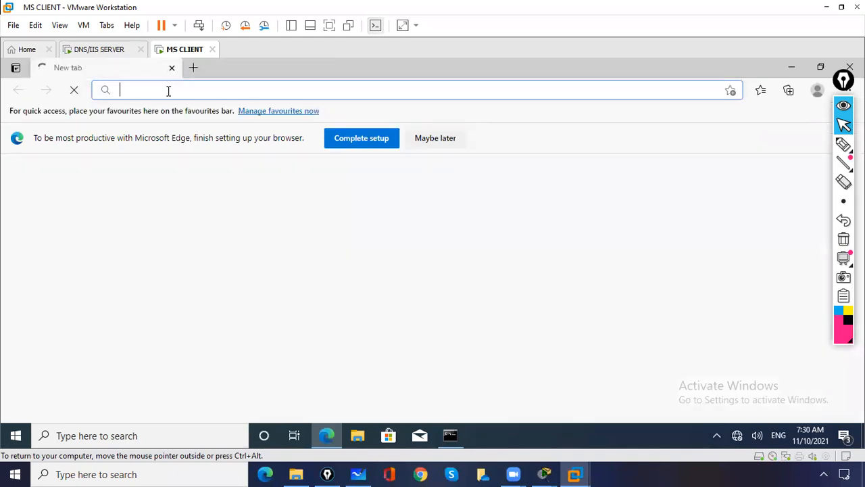
pyautogui.write('www.')
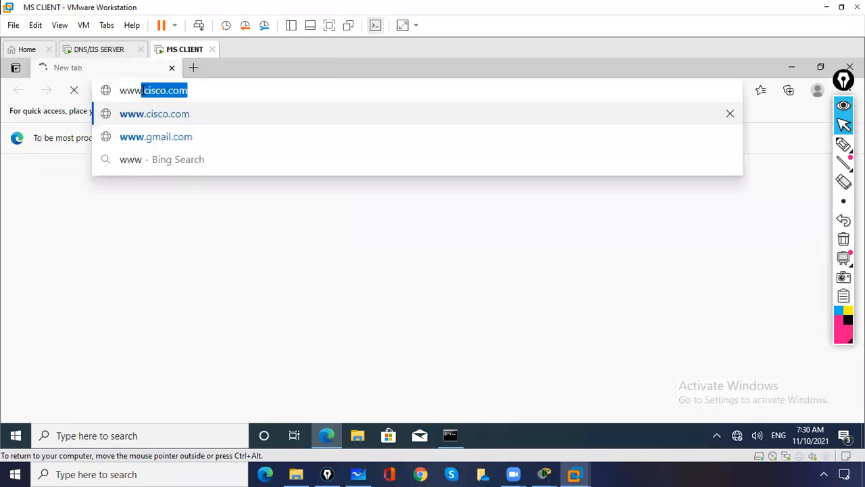
pyautogui.write('cisco.com')
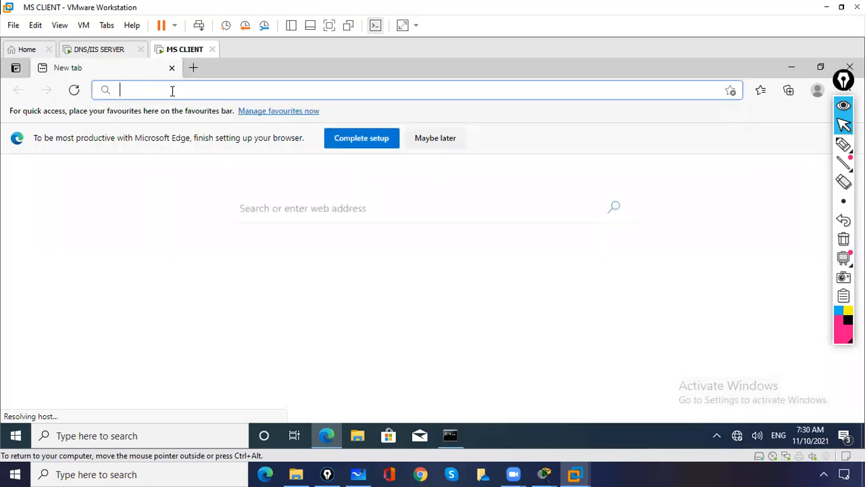
pyautogui.write('www')
pyautogui.click(185, 137)
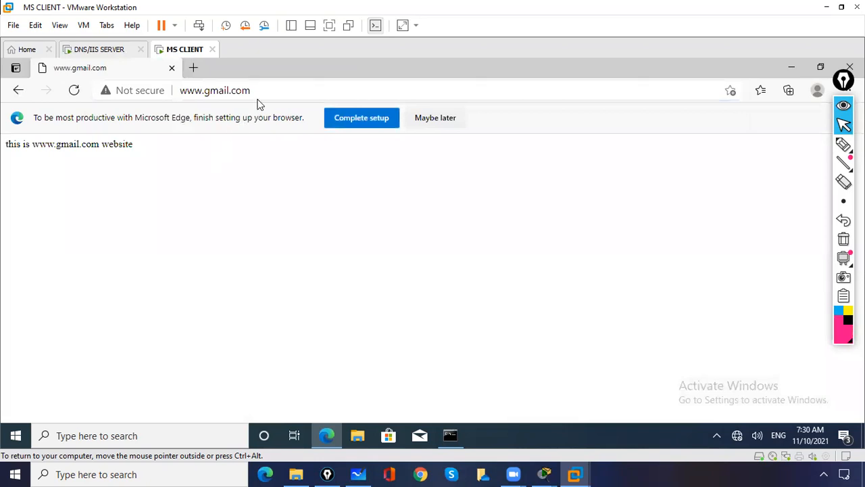
pyautogui.moveTo(257, 88); pyautogui.dragTo(177, 90)
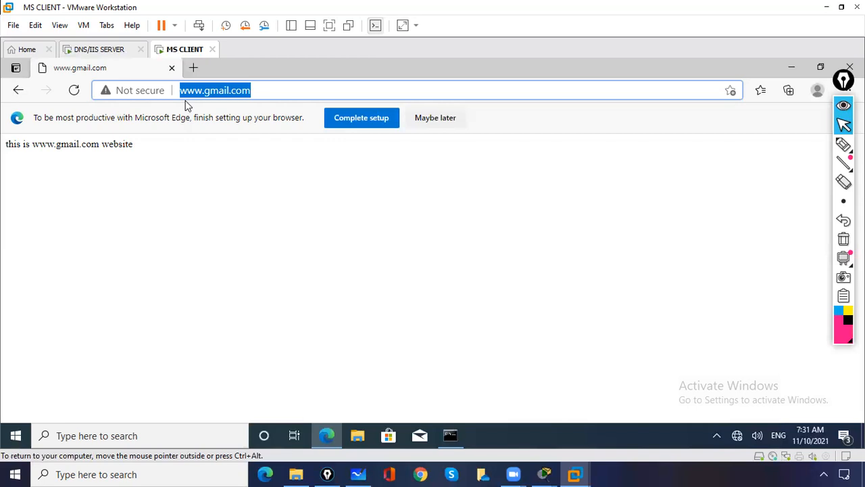
pyautogui.click(172, 69)
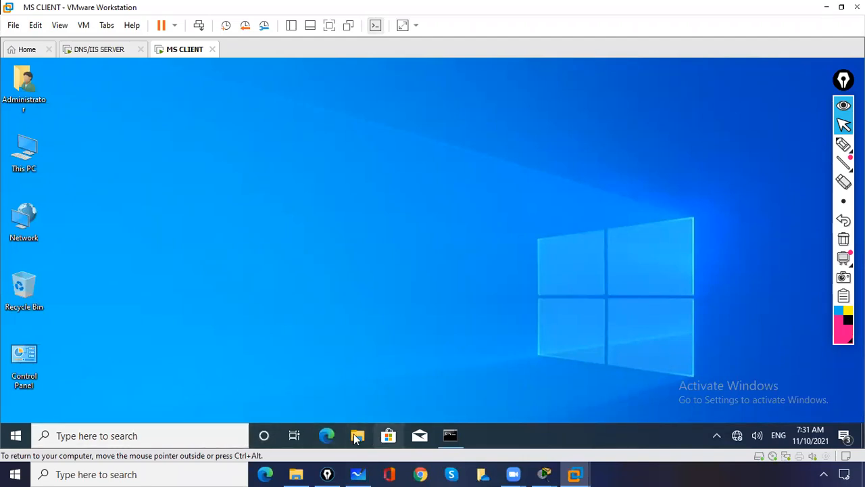
pyautogui.click(102, 49)
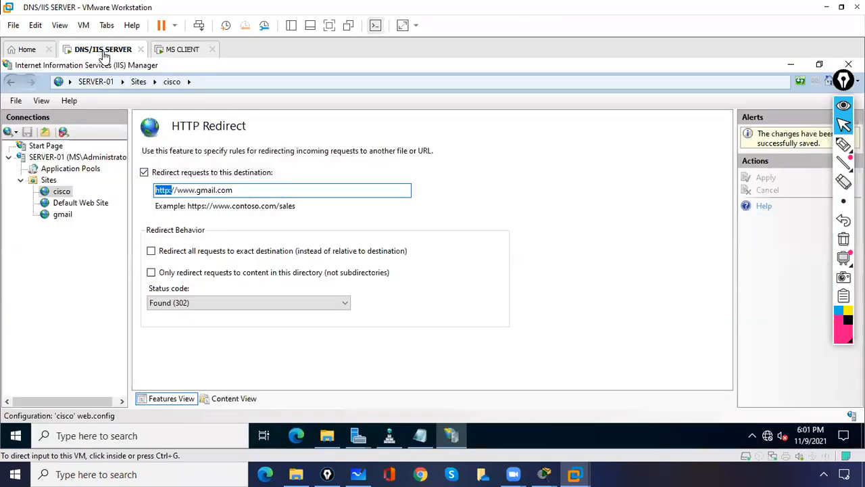
# - Untick redirecting for the cisco site, clear its destination URL, and apply
pyautogui.click(144, 172)
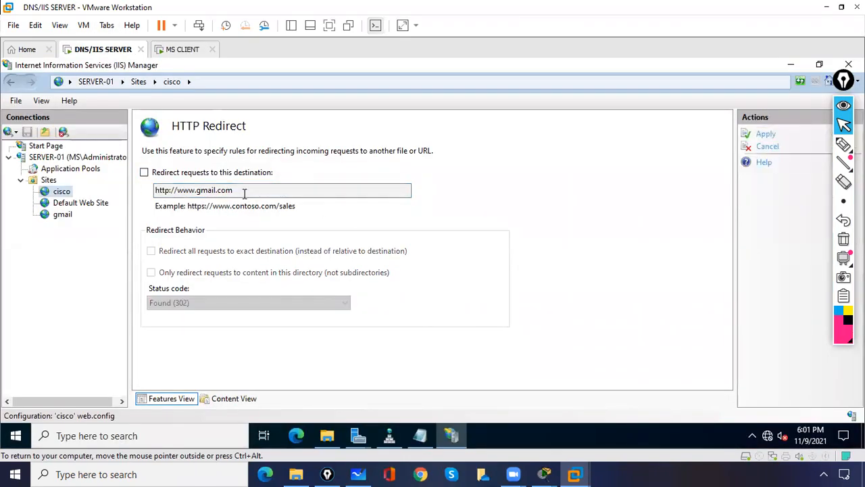
pyautogui.moveTo(243, 192); pyautogui.dragTo(188, 192)
pyautogui.click(144, 172)
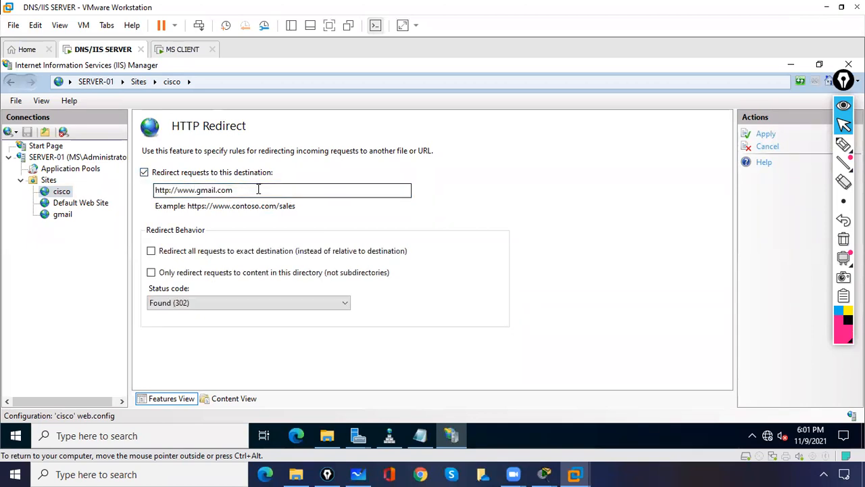
pyautogui.press('Tab')
pyautogui.press('BackSpace')
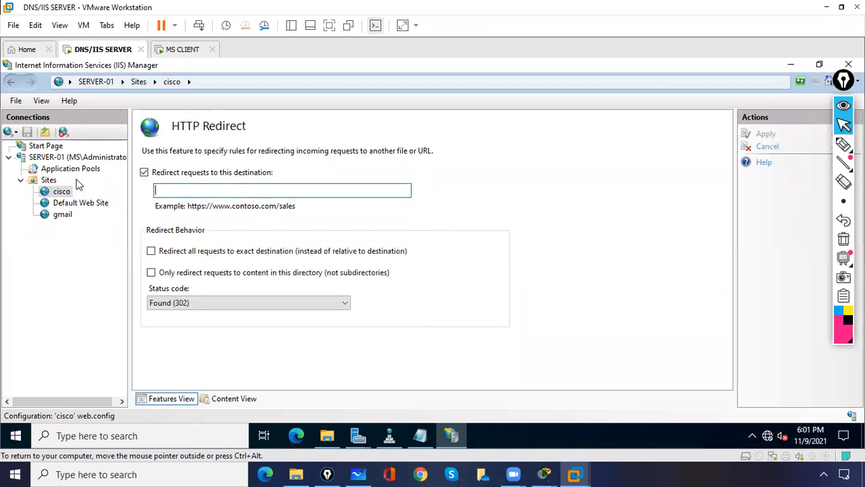
pyautogui.click(144, 172)
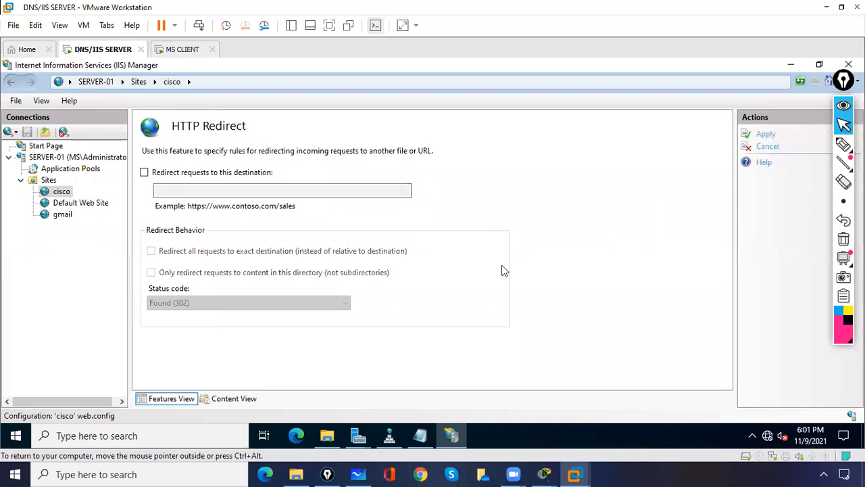
pyautogui.click(768, 136)
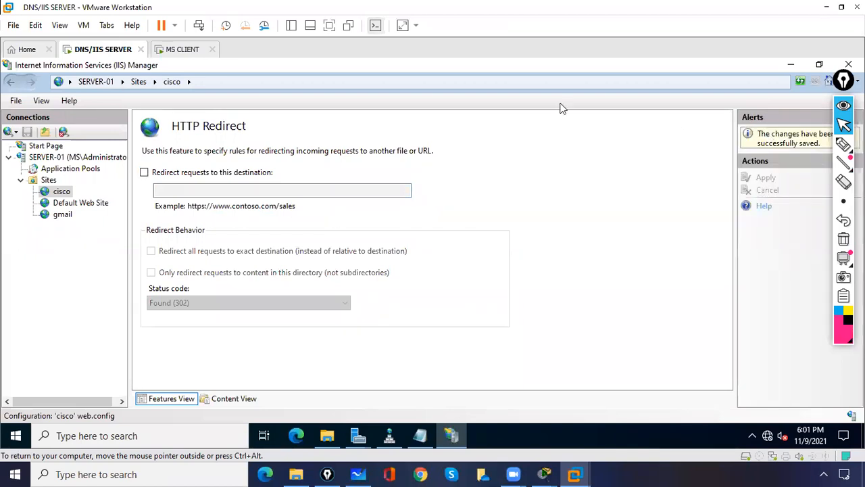
pyautogui.click(184, 50)
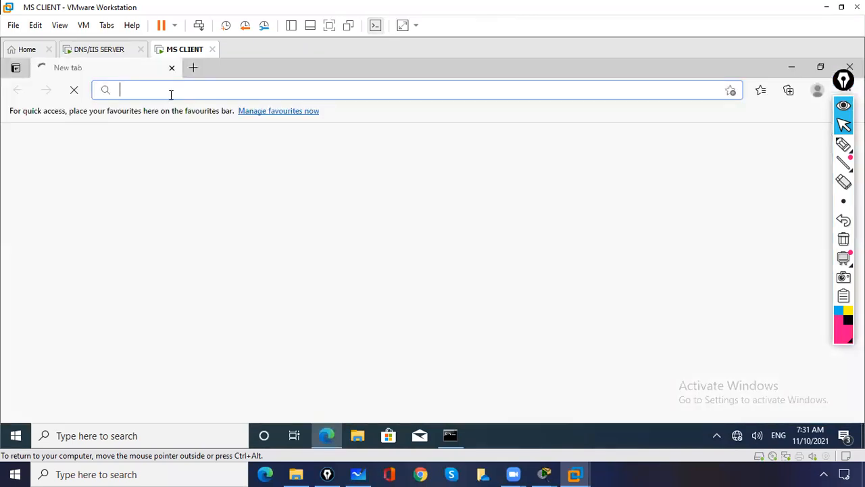
pyautogui.write('www.cisco.com')
pyautogui.press('Return')
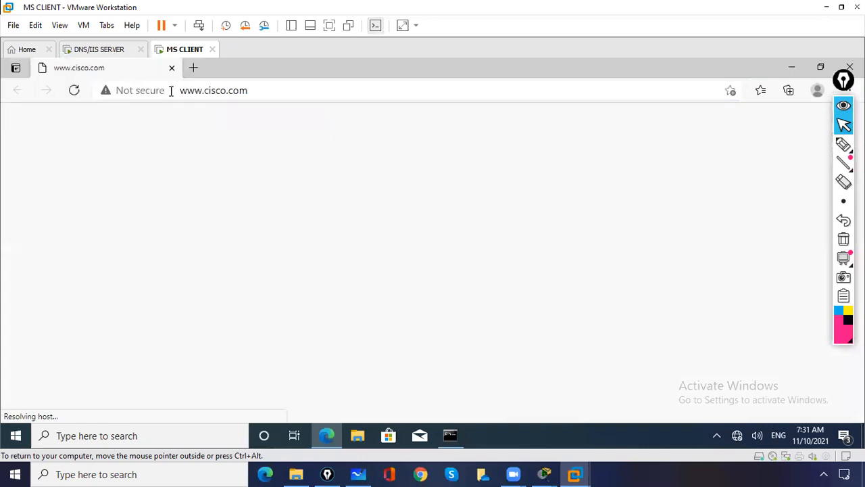
pyautogui.click(193, 68)
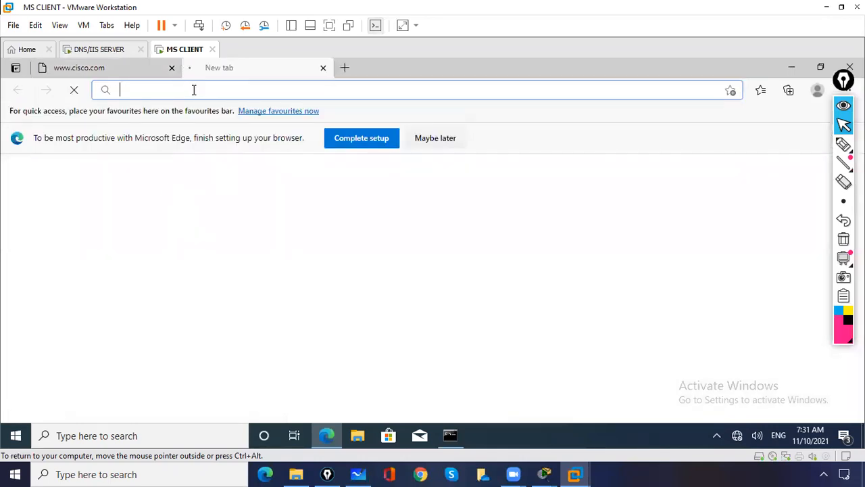
pyautogui.write('g')
pyautogui.press('BackSpace')
pyautogui.press('BackSpace')
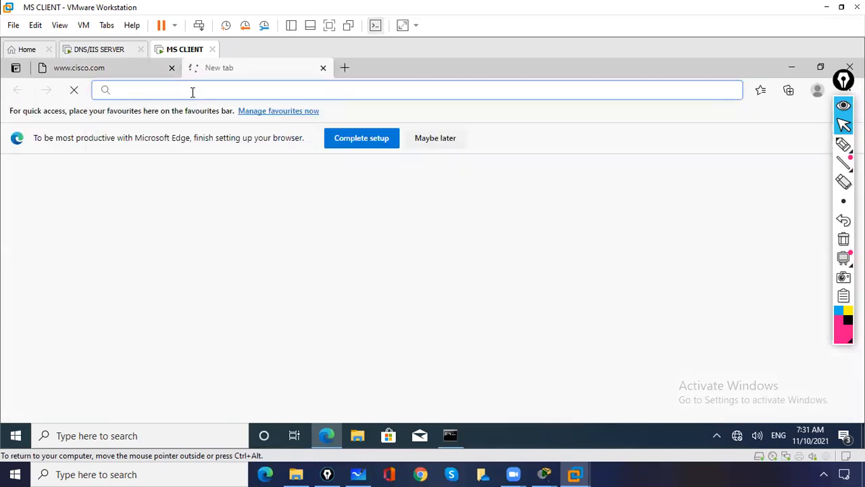
pyautogui.write('w')
pyautogui.press('BackSpace')
pyautogui.press('BackSpace')
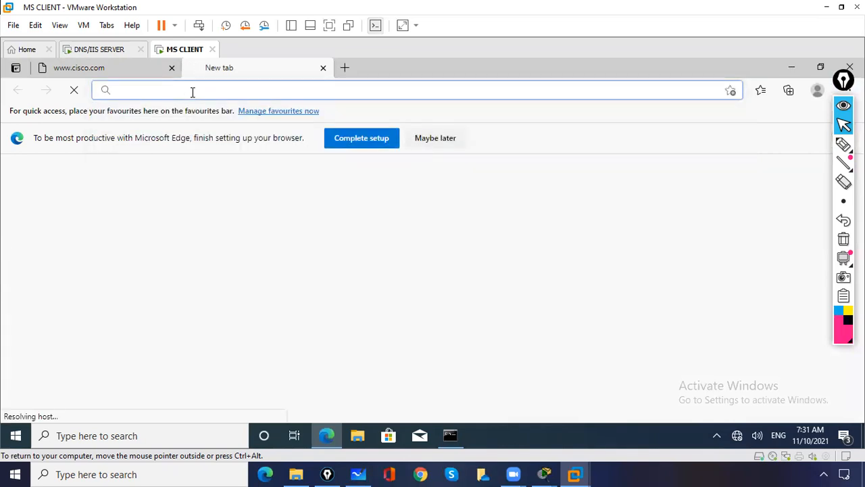
pyautogui.write('www.gmail')
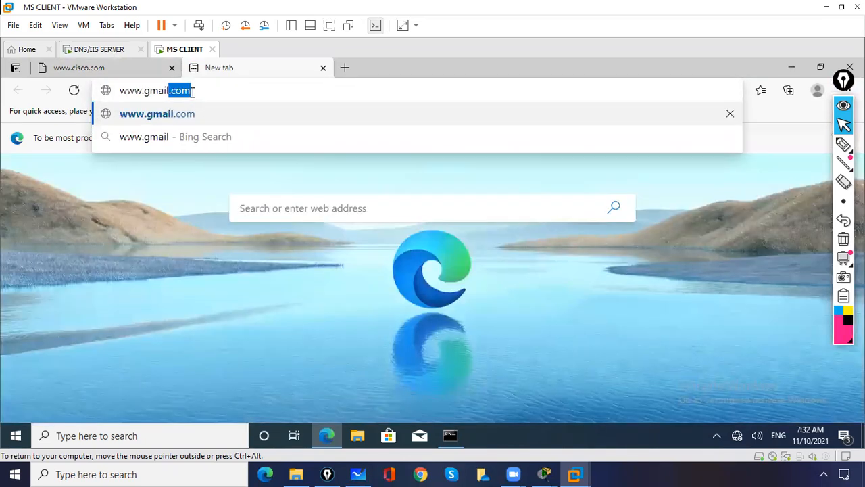
pyautogui.press('Return')
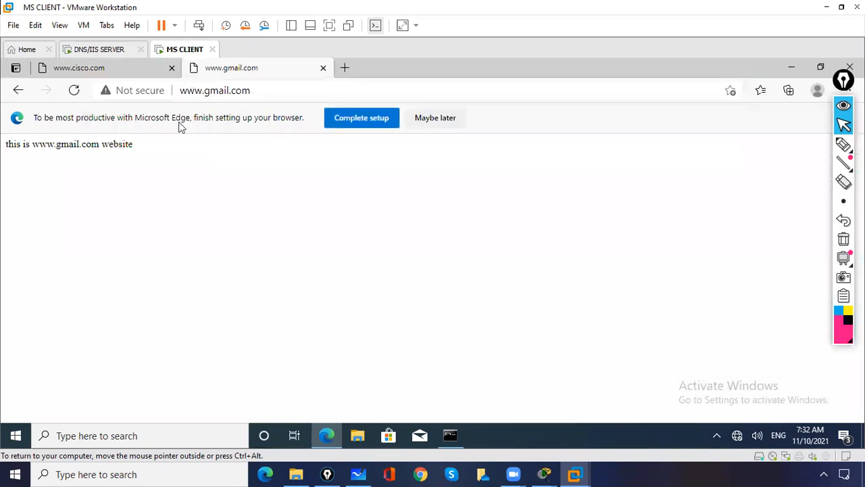
pyautogui.moveTo(146, 146); pyautogui.dragTo(75, 152)
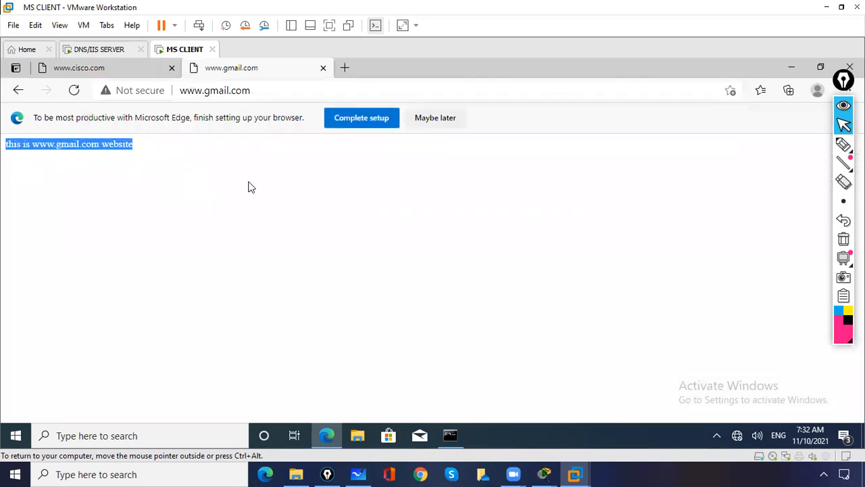
pyautogui.click(843, 144)
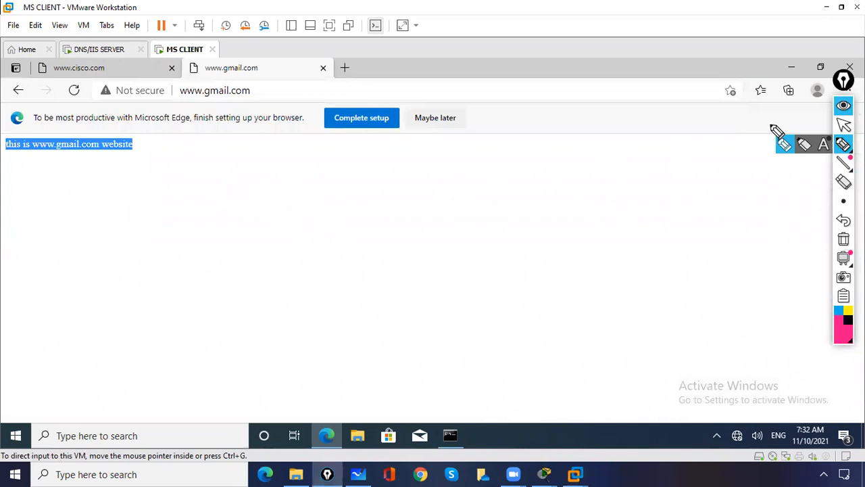
pyautogui.moveTo(227, 58)
pyautogui.mouseDown()
pyautogui.moveTo(190, 92)
pyautogui.moveTo(253, 80)
pyautogui.mouseUp()
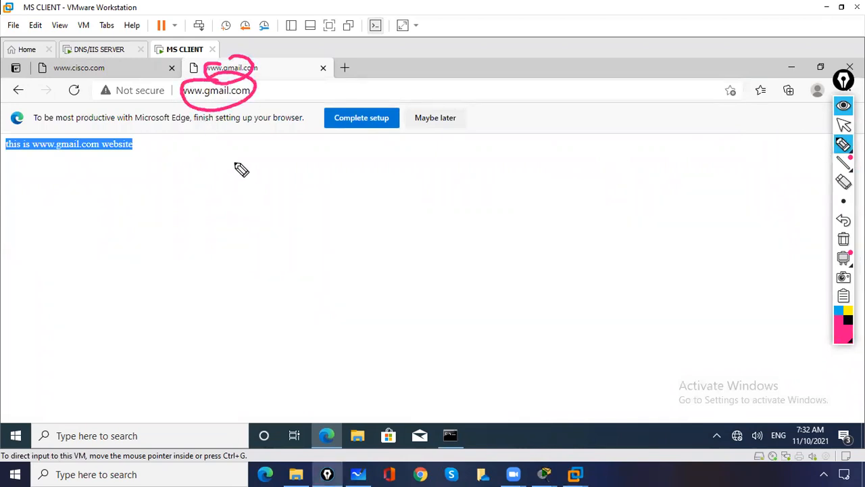
pyautogui.moveTo(182, 143); pyautogui.dragTo(207, 116)
pyautogui.moveTo(195, 121); pyautogui.dragTo(209, 130)
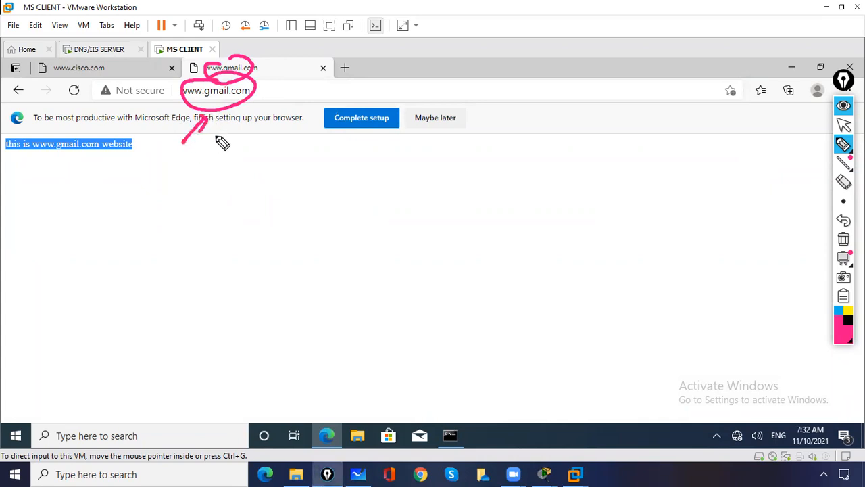
pyautogui.moveTo(86, 60)
pyautogui.mouseDown()
pyautogui.moveTo(68, 64)
pyautogui.moveTo(103, 60)
pyautogui.mouseUp()
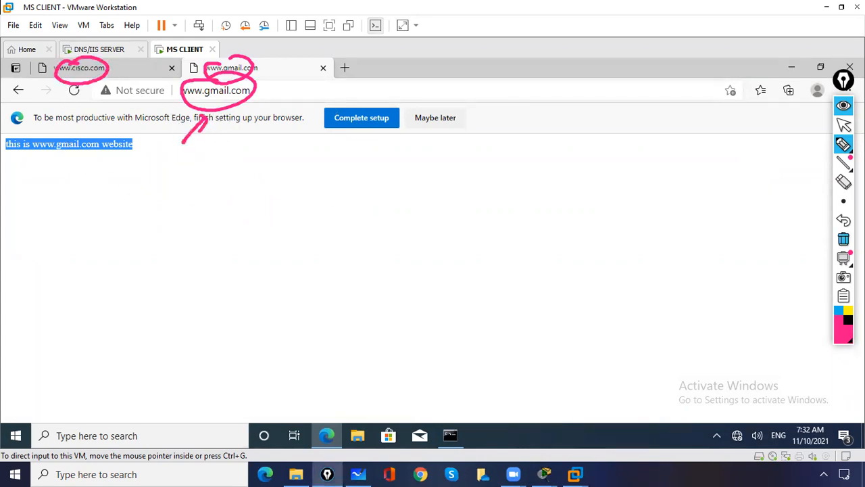
pyautogui.click(843, 239)
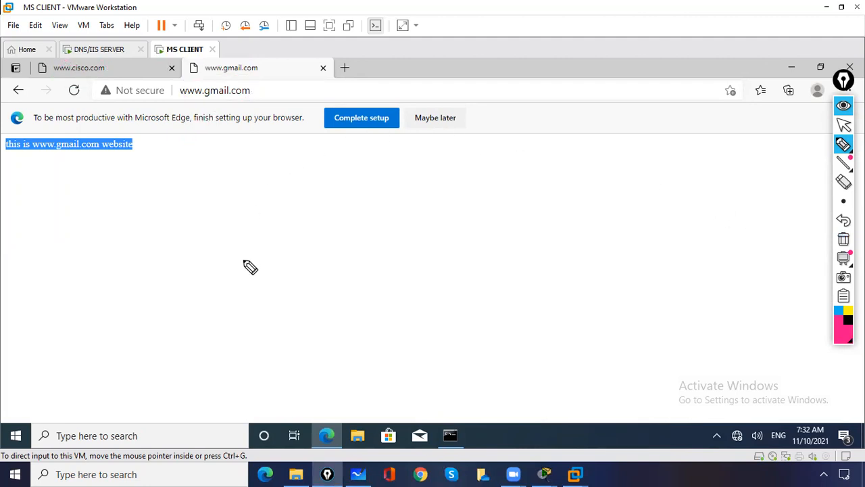
pyautogui.moveTo(223, 79)
pyautogui.mouseDown()
pyautogui.moveTo(222, 110)
pyautogui.moveTo(203, 80)
pyautogui.mouseUp()
pyautogui.moveTo(71, 57)
pyautogui.mouseDown()
pyautogui.moveTo(54, 64)
pyautogui.moveTo(76, 89)
pyautogui.moveTo(57, 50)
pyautogui.mouseUp()
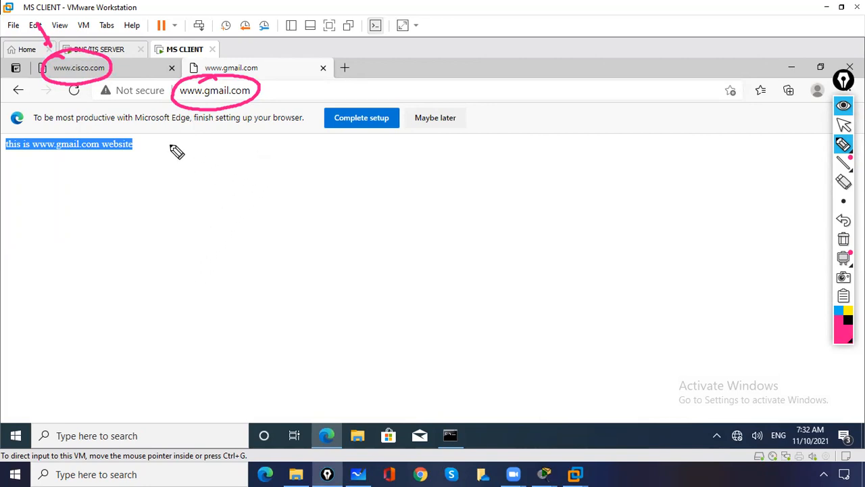
pyautogui.moveTo(166, 298)
pyautogui.mouseDown()
pyautogui.moveTo(177, 306)
pyautogui.moveTo(218, 276)
pyautogui.moveTo(250, 267)
pyautogui.moveTo(333, 207)
pyautogui.moveTo(365, 210)
pyautogui.moveTo(404, 169)
pyautogui.mouseUp()
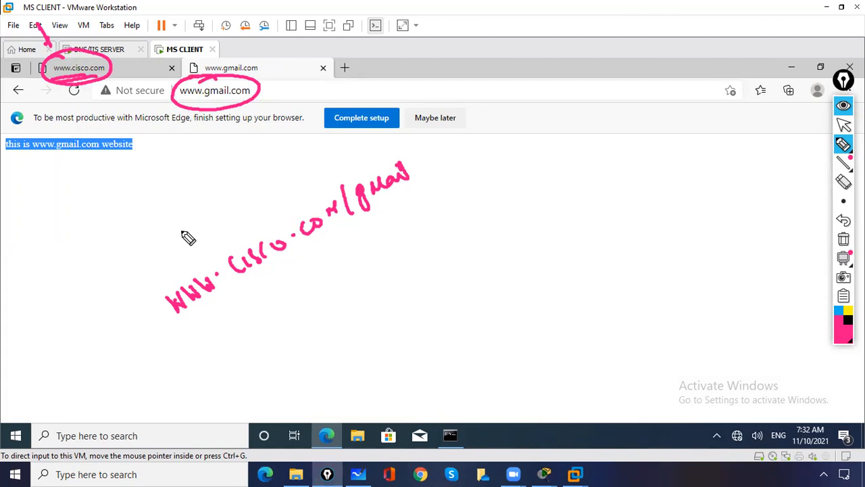
pyautogui.moveTo(119, 348); pyautogui.dragTo(146, 321)
pyautogui.moveTo(136, 326); pyautogui.dragTo(146, 333)
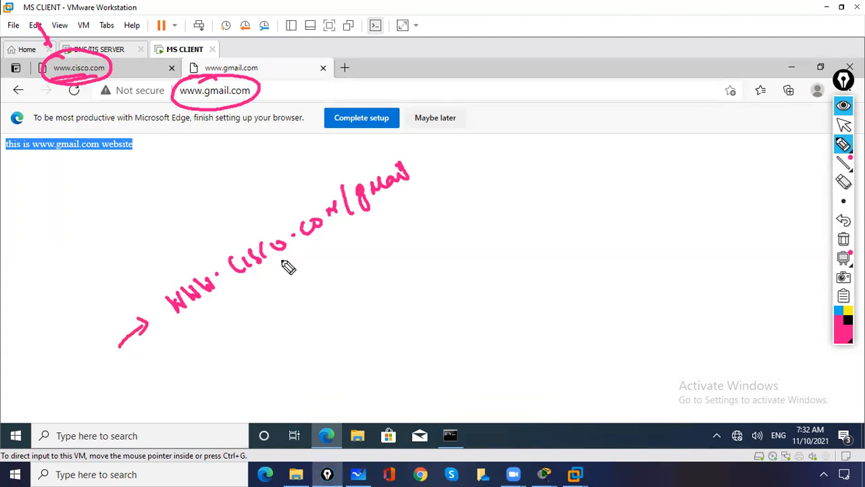
pyautogui.moveTo(173, 279); pyautogui.dragTo(213, 323)
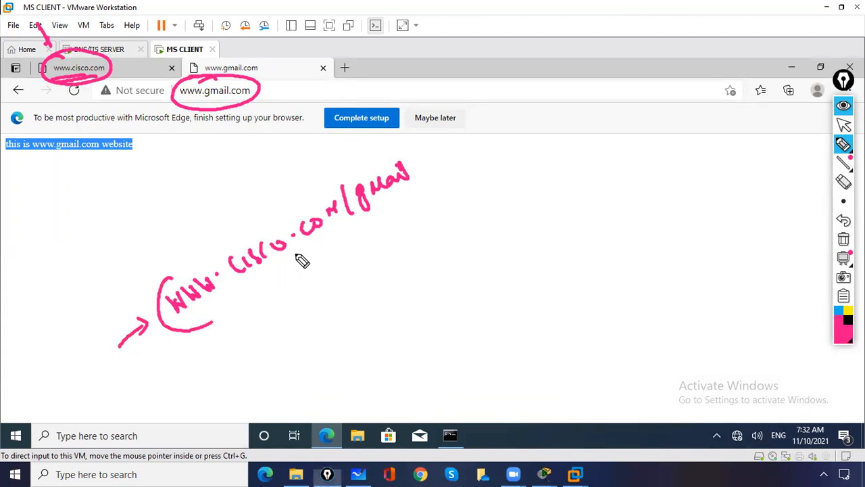
pyautogui.moveTo(407, 142); pyautogui.dragTo(406, 205)
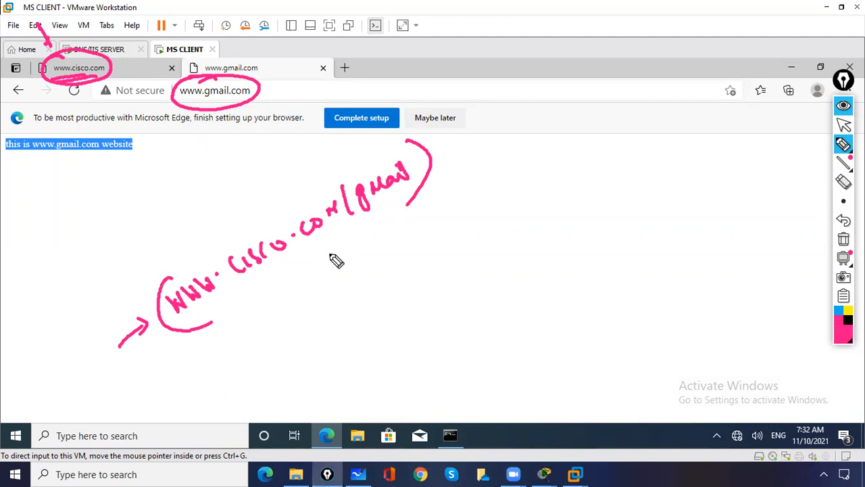
pyautogui.click(842, 238)
pyautogui.click(844, 125)
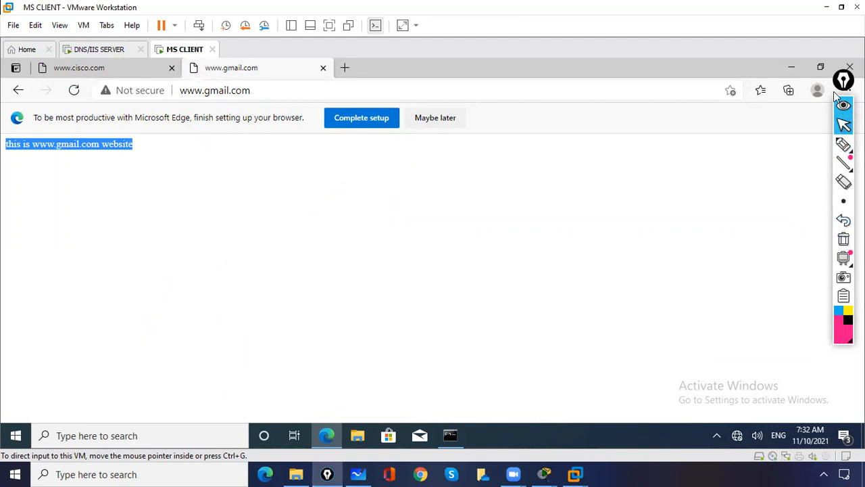
pyautogui.click(84, 49)
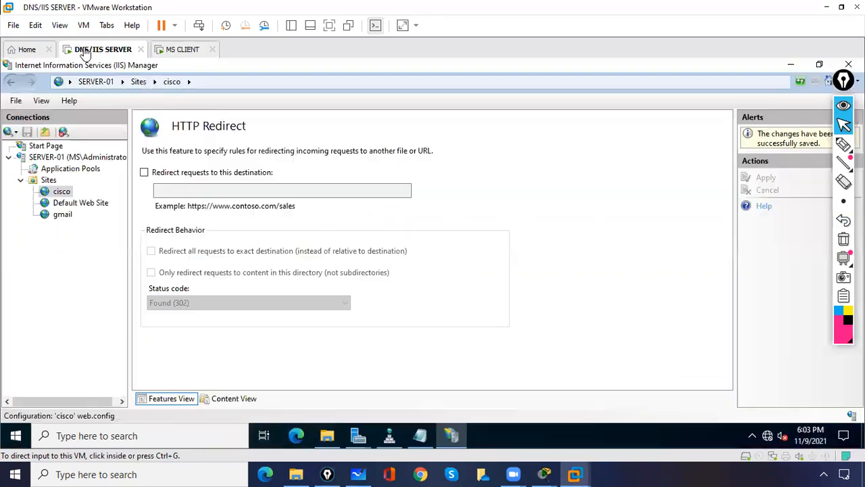
# - Add a virtual directory named gmail under the cisco site with physical path C:\Gmailwebsite
pyautogui.click(61, 193)
pyautogui.rightClick(69, 195)
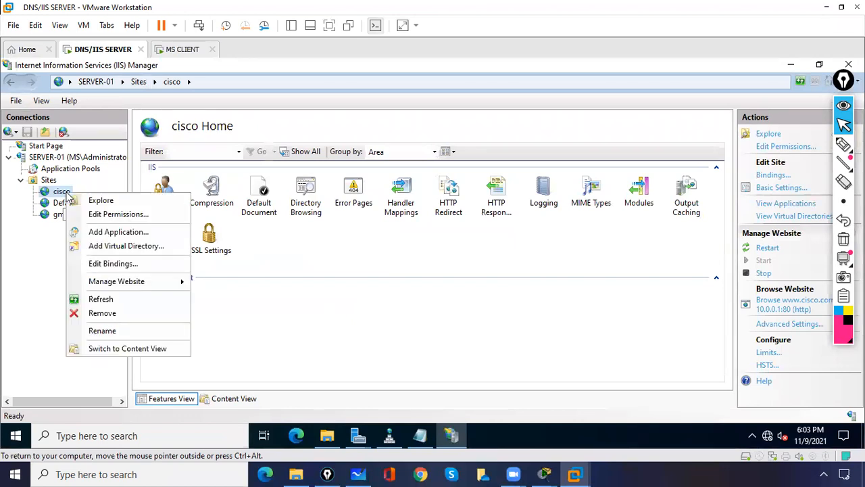
pyautogui.click(103, 247)
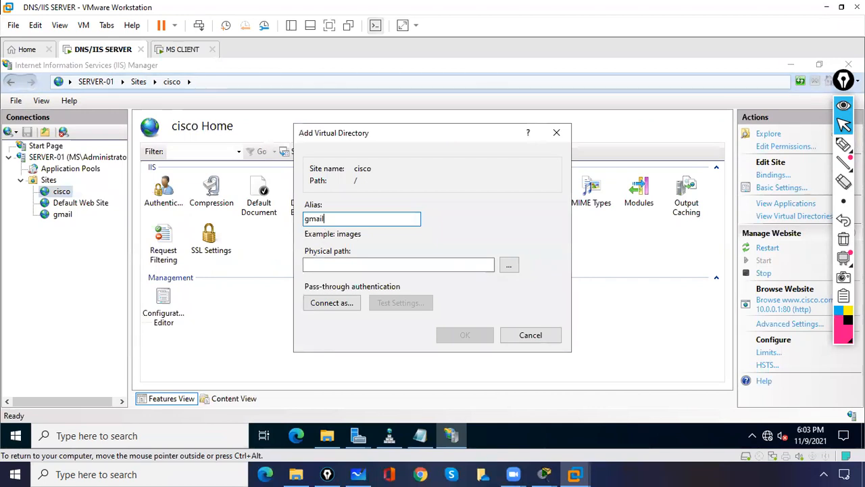
pyautogui.click(510, 267)
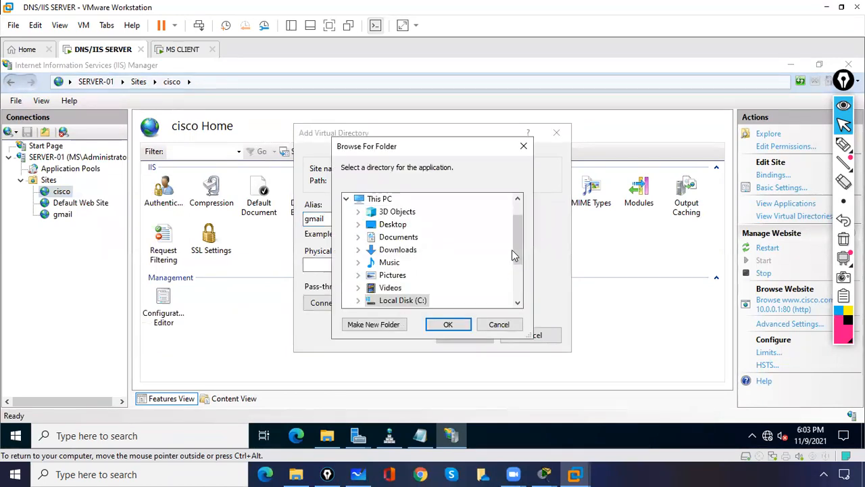
pyautogui.moveTo(512, 256); pyautogui.dragTo(515, 284)
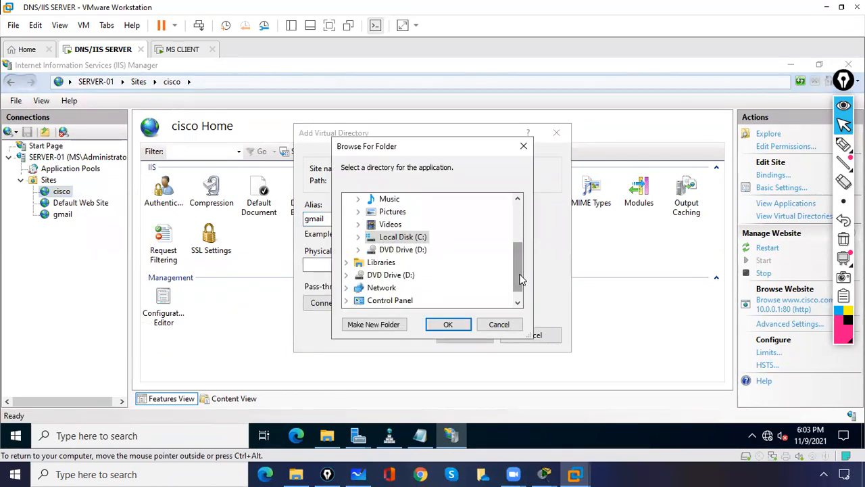
pyautogui.click(360, 238)
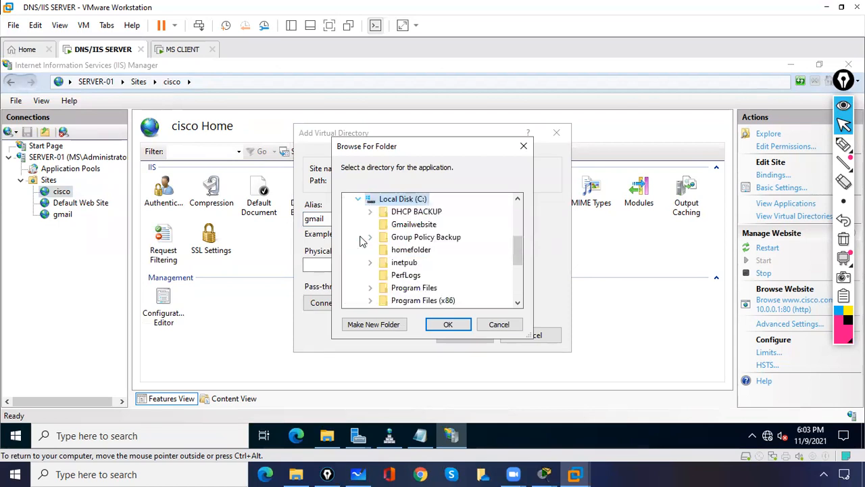
pyautogui.click(414, 224)
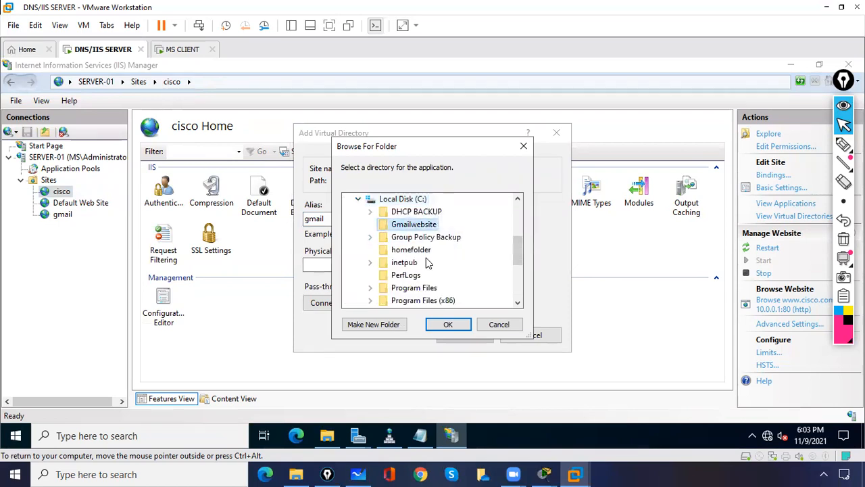
pyautogui.click(449, 326)
pyautogui.click(465, 336)
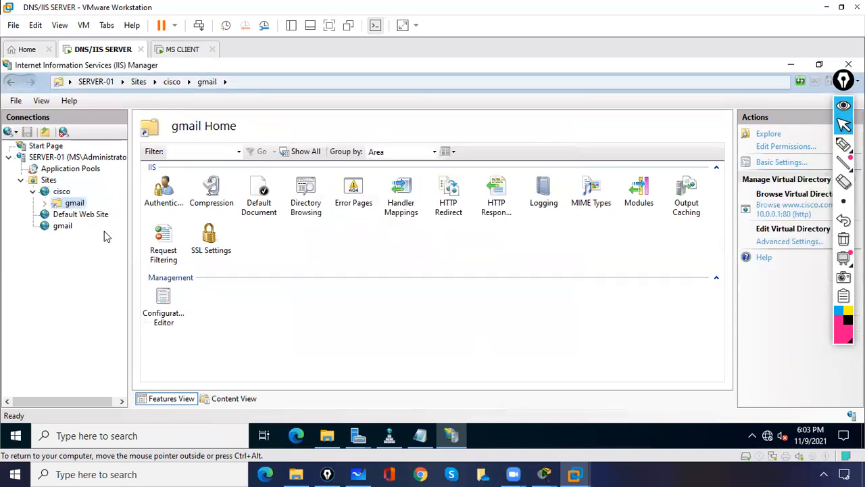
# - Open the new gmail virtual directory under cisco, then return to the client VM
pyautogui.click(61, 191)
pyautogui.click(73, 203)
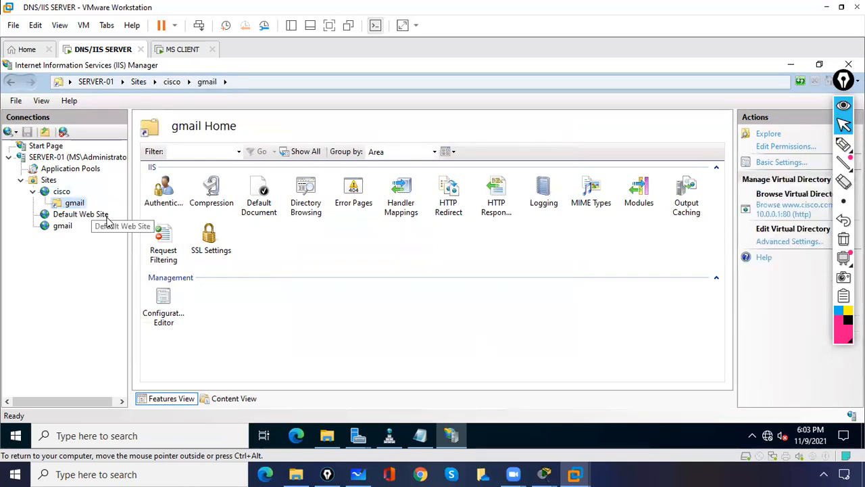
pyautogui.click(175, 52)
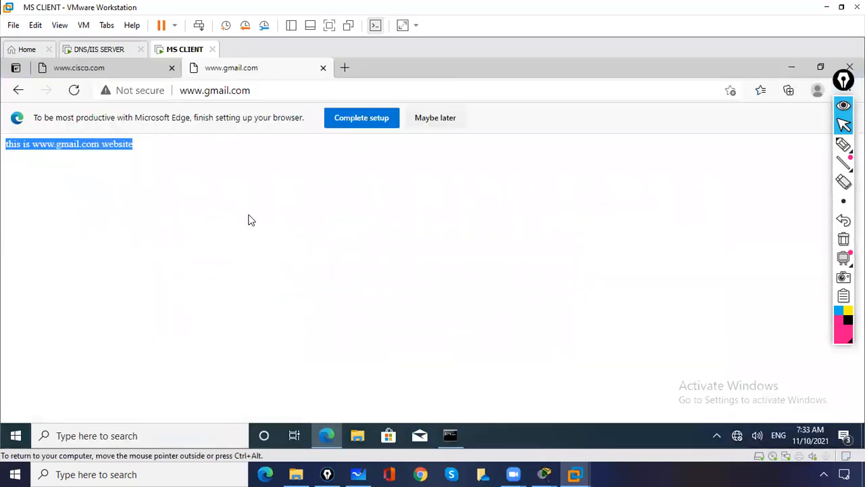
pyautogui.click(116, 71)
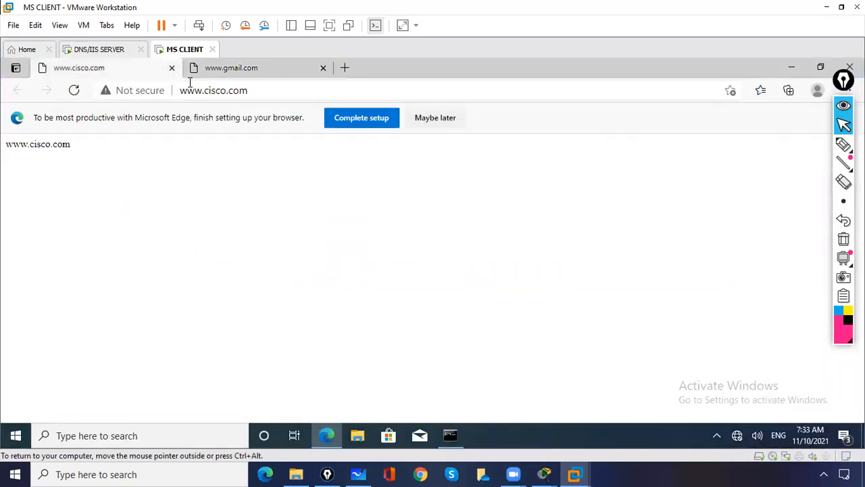
pyautogui.click(323, 68)
pyautogui.click(850, 67)
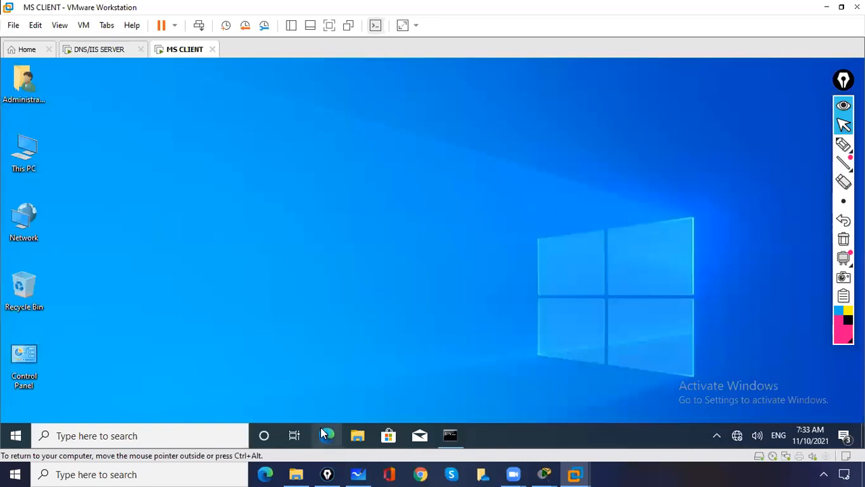
pyautogui.click(322, 433)
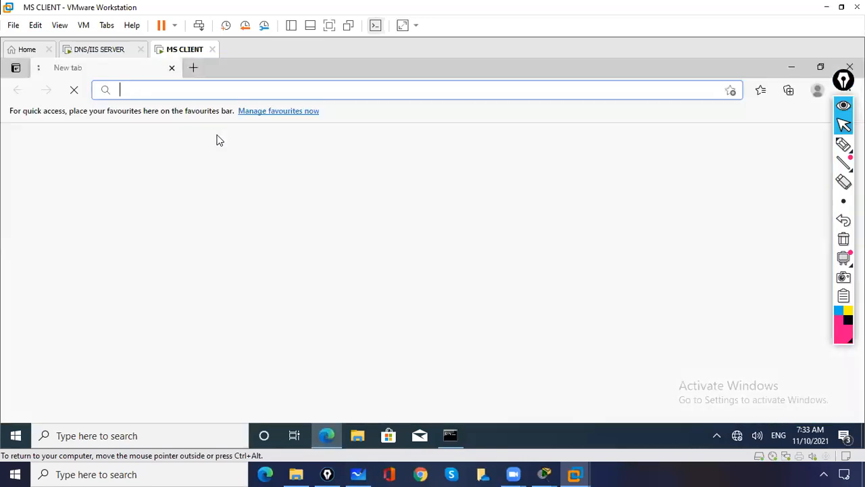
pyautogui.write('www.')
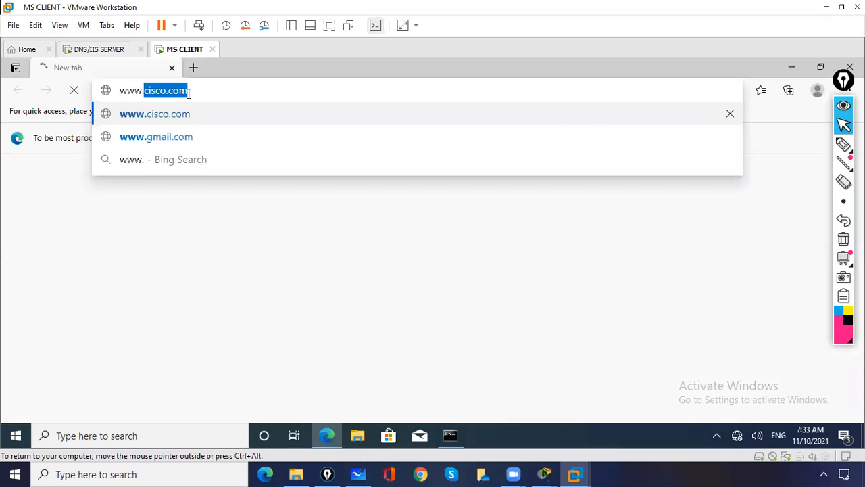
pyautogui.press('End')
pyautogui.write('/gmail')
pyautogui.press('Return')
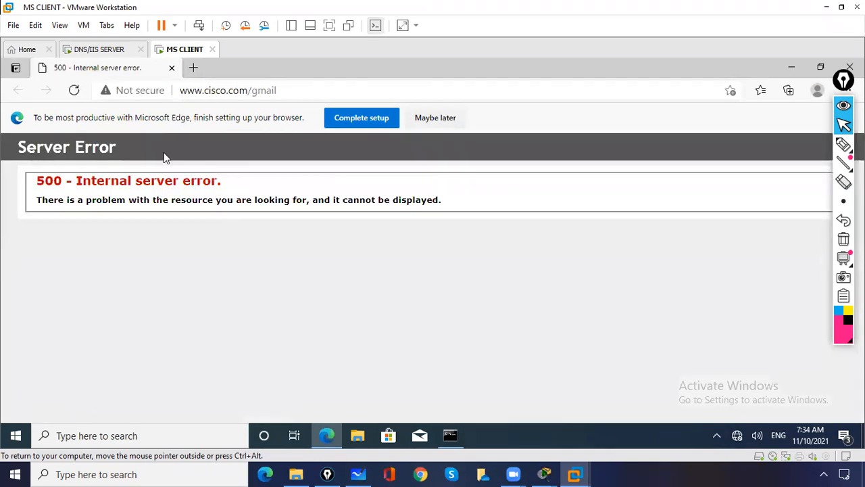
pyautogui.click(91, 54)
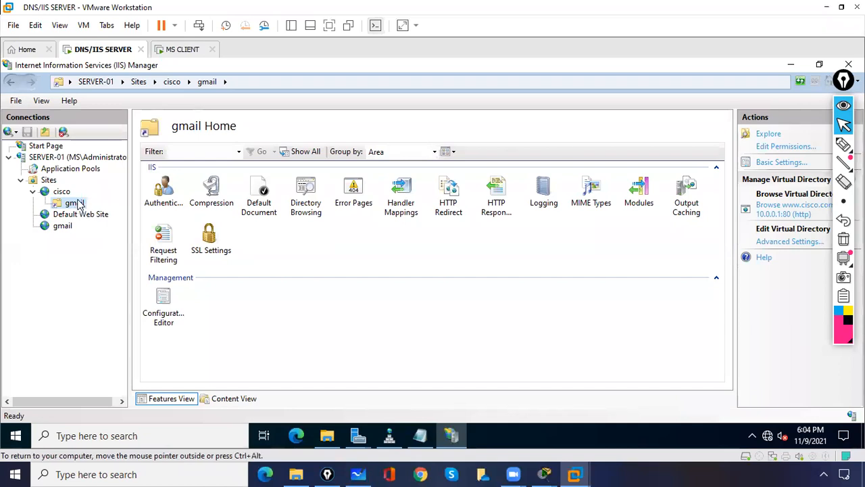
# - Open the gmail virtual directory's Default Document, dismissing the duplicate 'gmail.html' web.config error
pyautogui.click(61, 227)
pyautogui.click(72, 204)
pyautogui.click(260, 194)
pyautogui.doubleClick(261, 194)
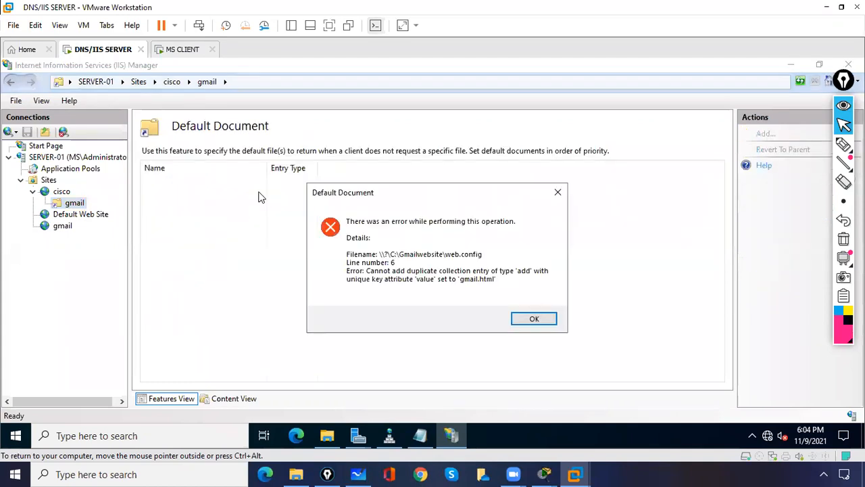
pyautogui.click(533, 319)
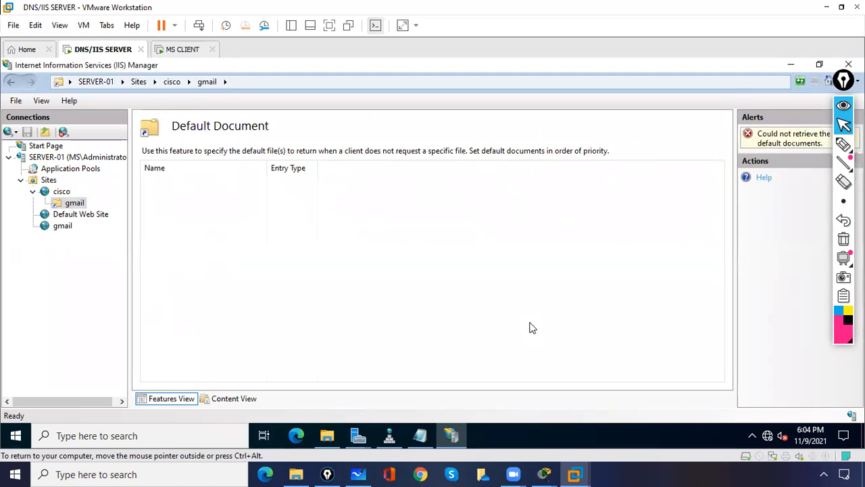
# - Check the standalone gmail site's Directory Browsing, then return to the gmail virtual directory under cisco
pyautogui.click(63, 226)
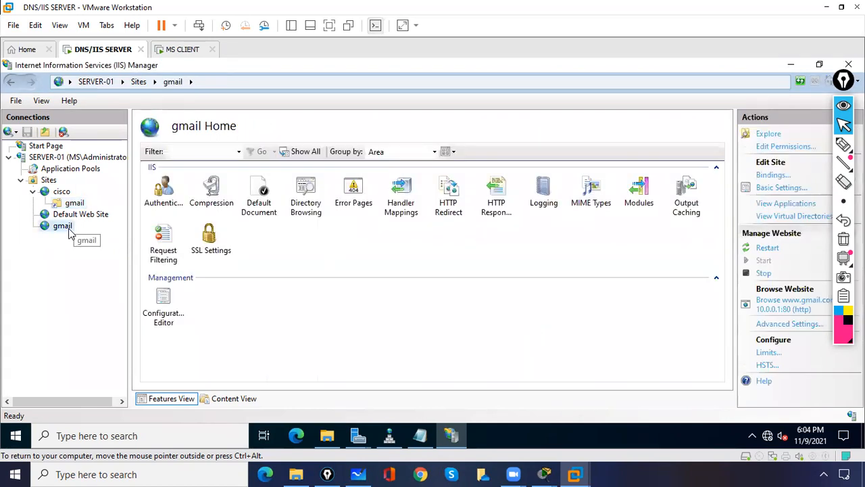
pyautogui.doubleClick(313, 193)
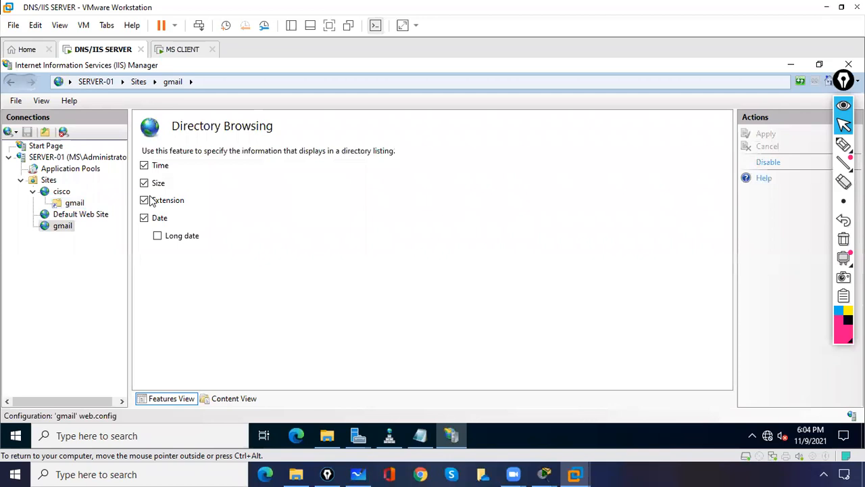
pyautogui.click(74, 204)
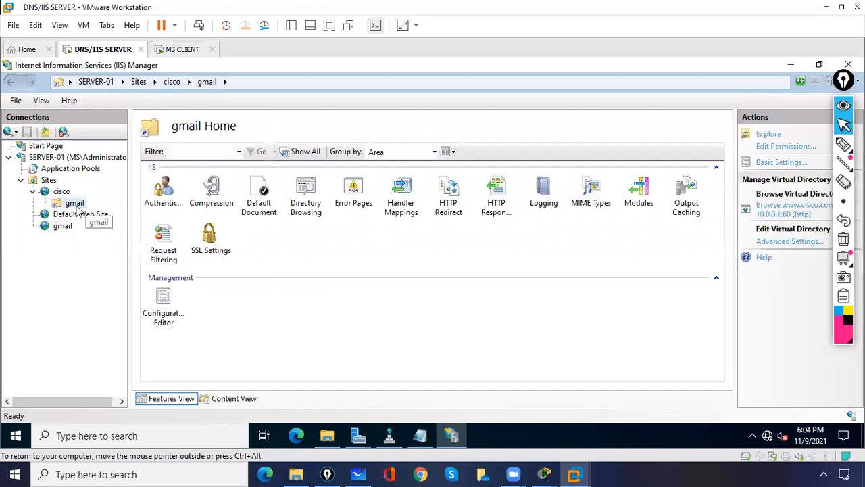
pyautogui.click(63, 230)
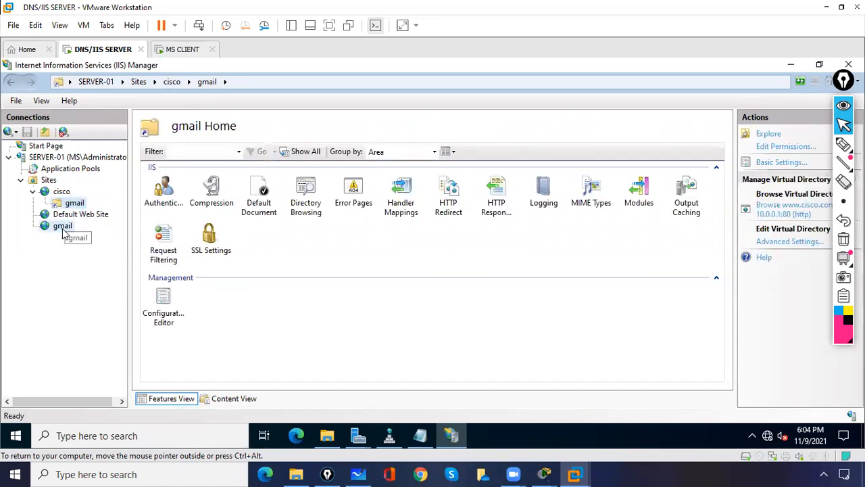
pyautogui.click(72, 204)
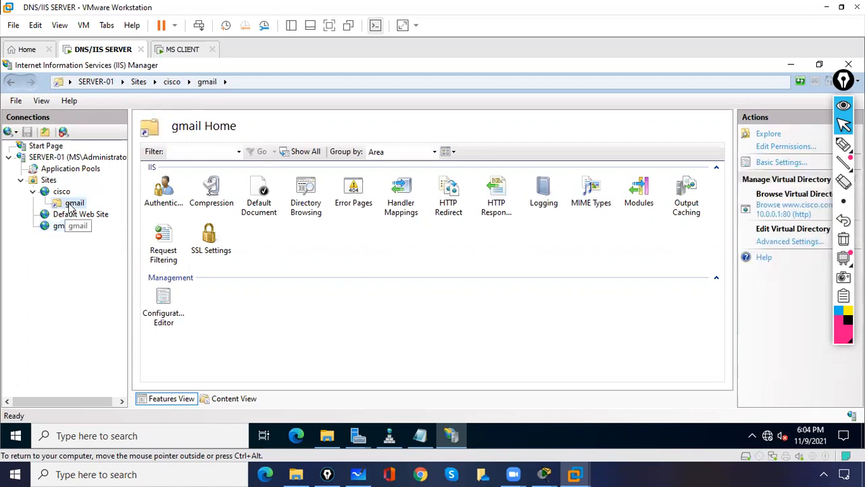
# - Remove the existing gmail virtual directory from the cisco site
pyautogui.rightClick(70, 207)
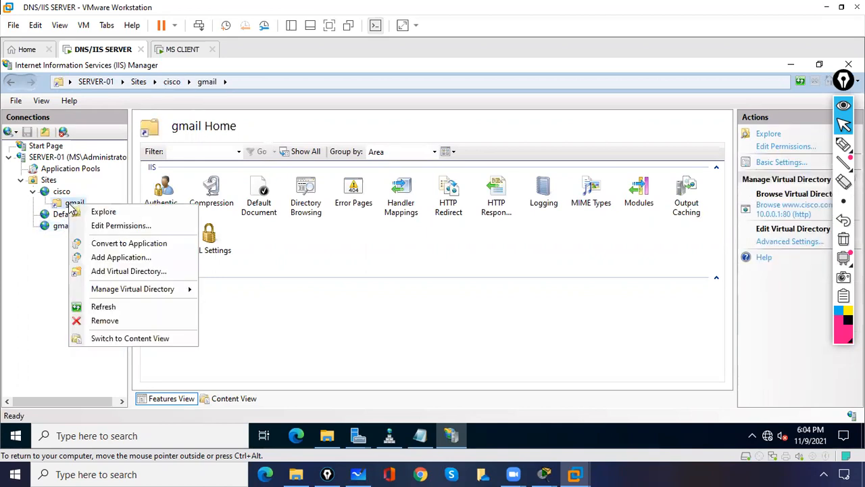
pyautogui.click(113, 321)
pyautogui.click(422, 292)
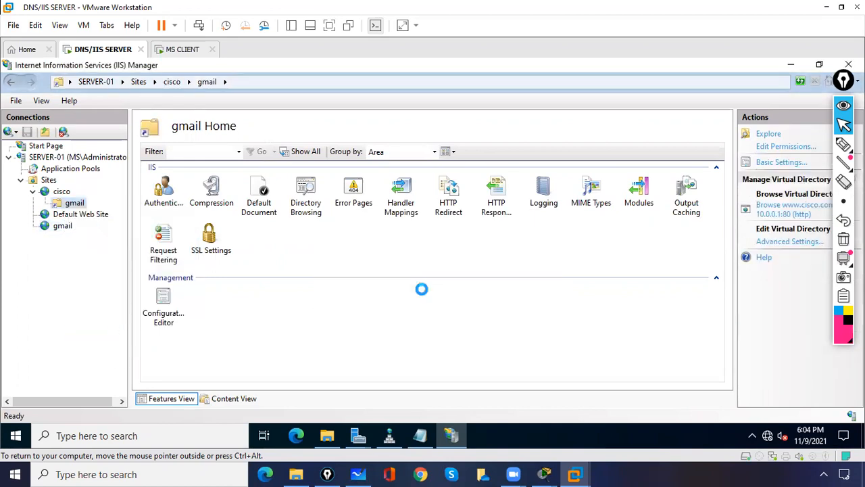
# - Add a gmail virtual directory under cisco pointing to C:\Gmailwebsite, testing the path before confirming
pyautogui.rightClick(65, 196)
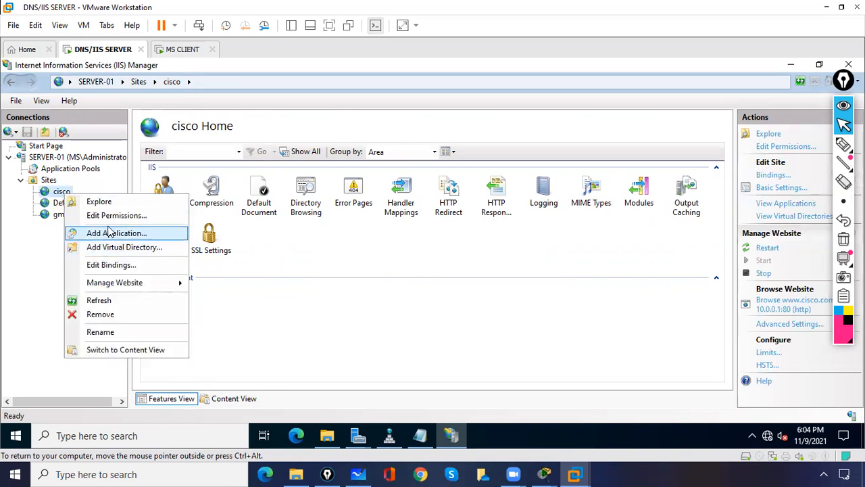
pyautogui.click(112, 248)
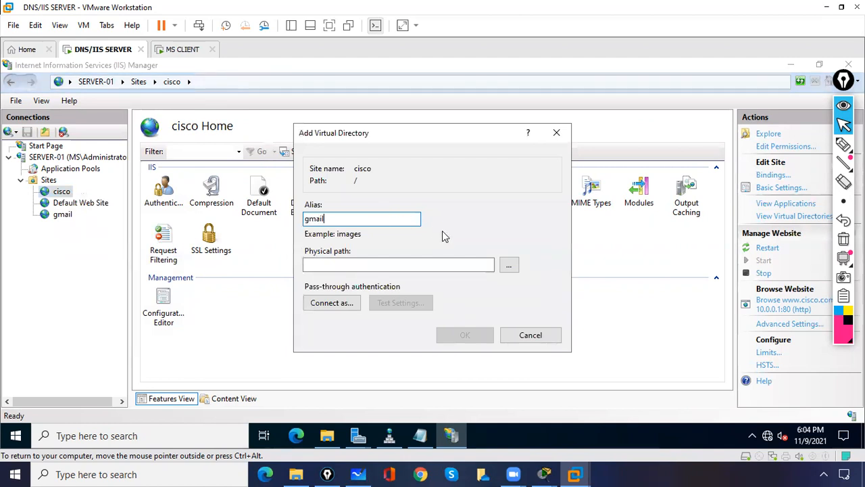
pyautogui.click(509, 265)
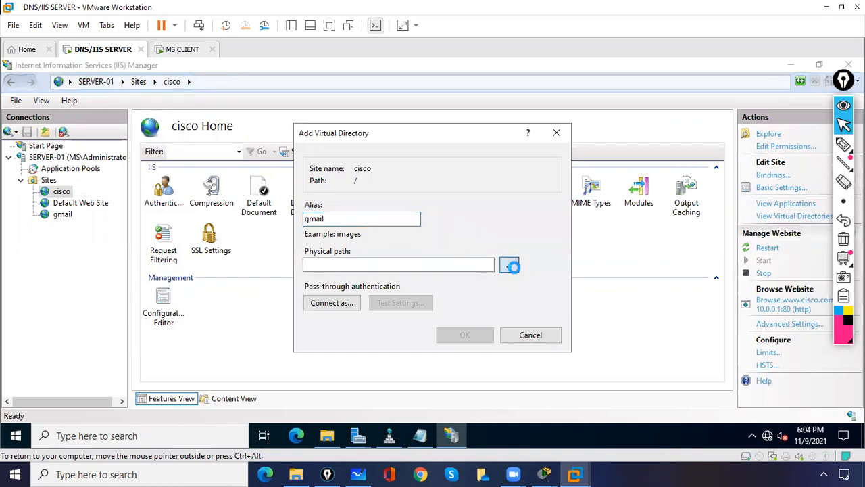
pyautogui.moveTo(520, 253); pyautogui.dragTo(520, 270)
pyautogui.click(358, 263)
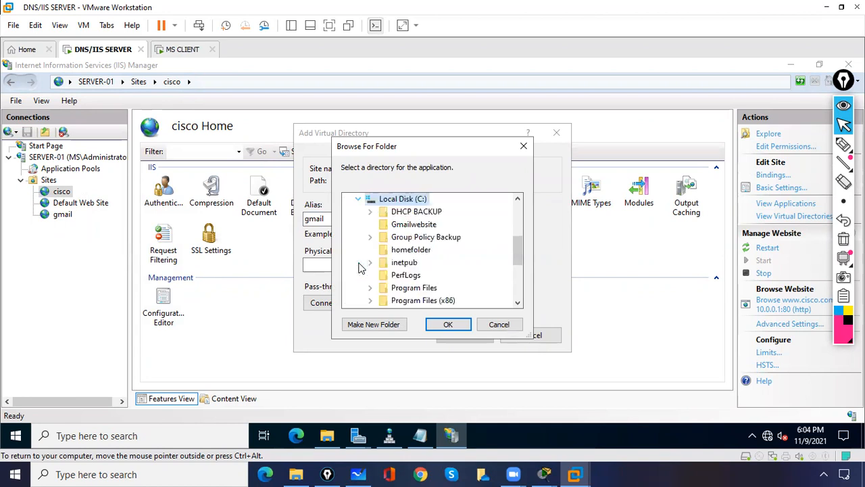
pyautogui.click(406, 227)
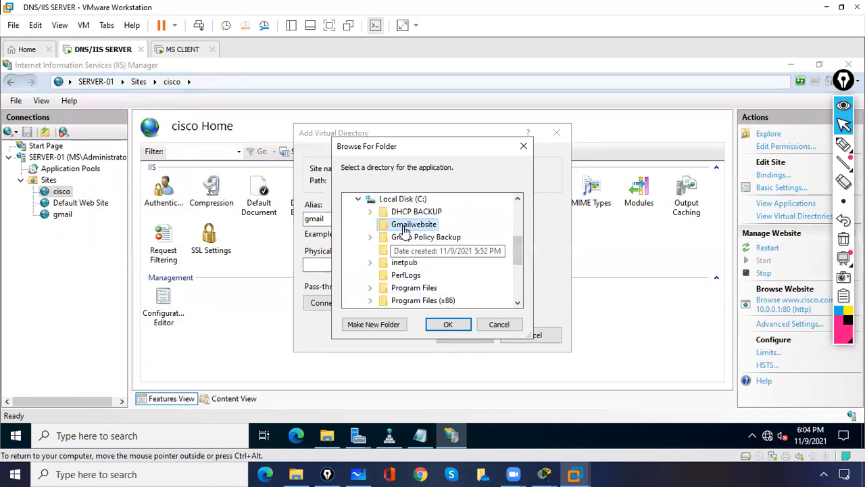
pyautogui.click(460, 330)
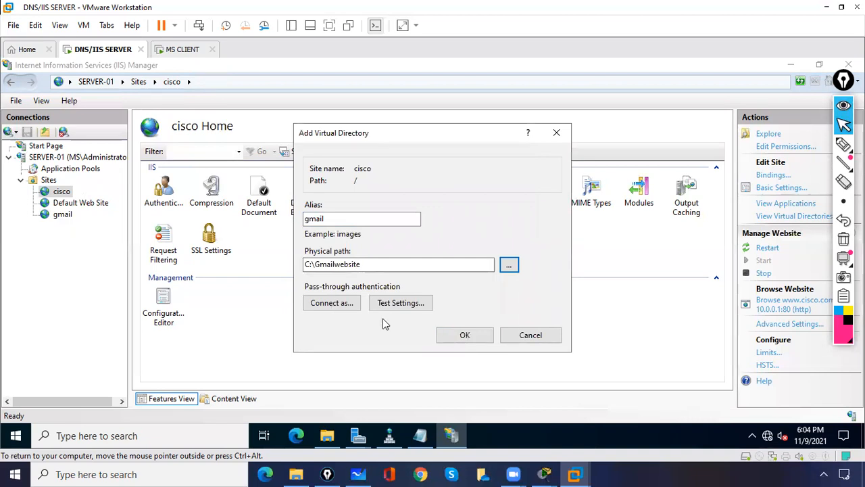
pyautogui.click(399, 304)
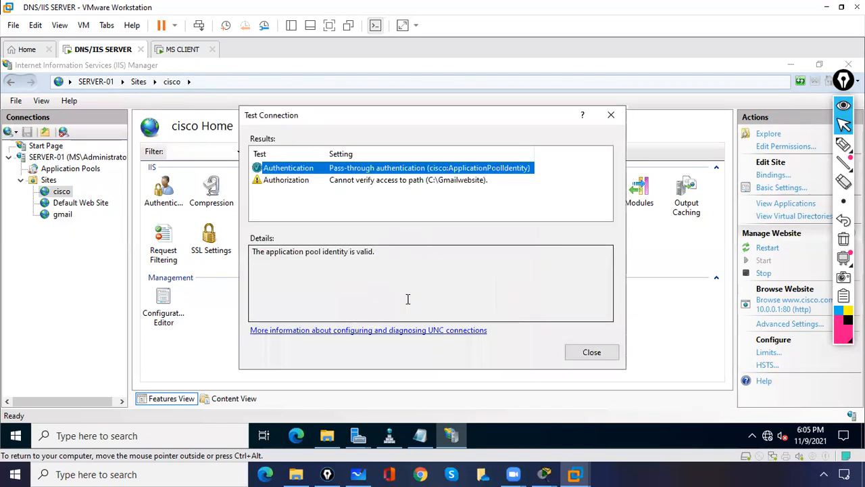
pyautogui.click(611, 115)
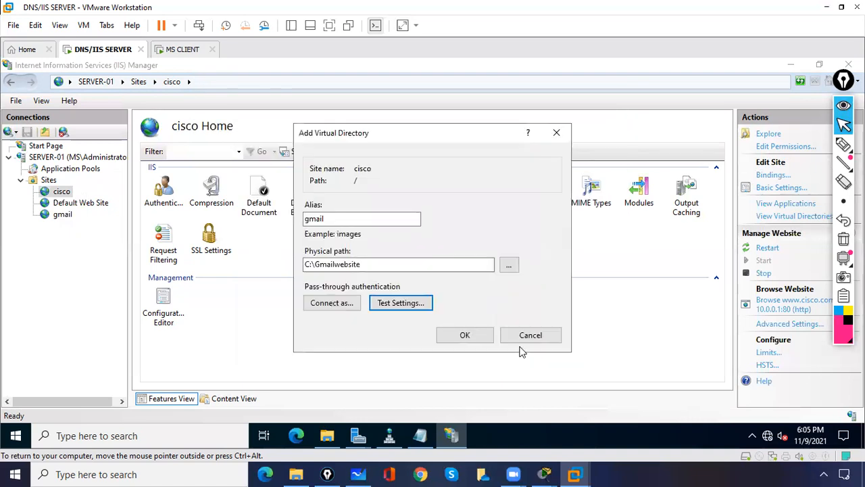
pyautogui.click(465, 336)
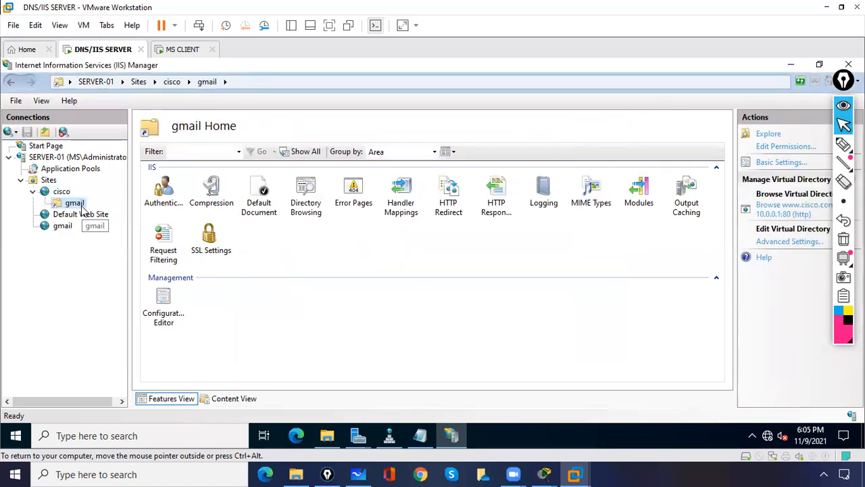
pyautogui.click(182, 50)
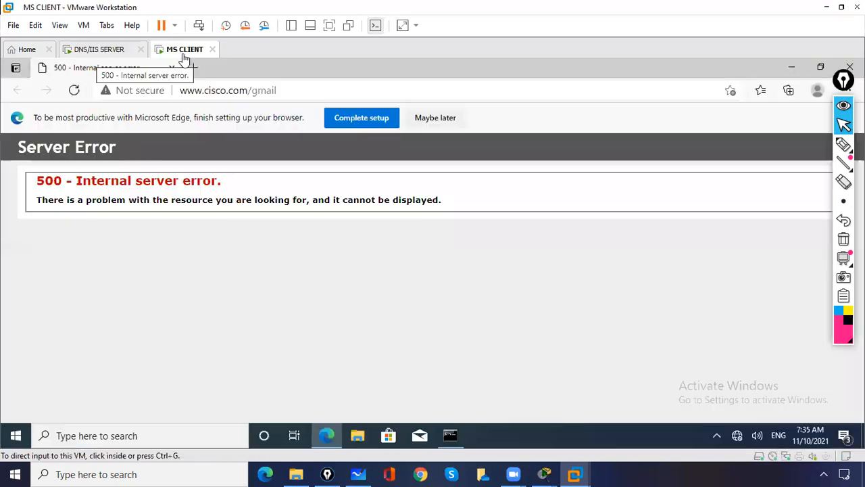
pyautogui.click(305, 83)
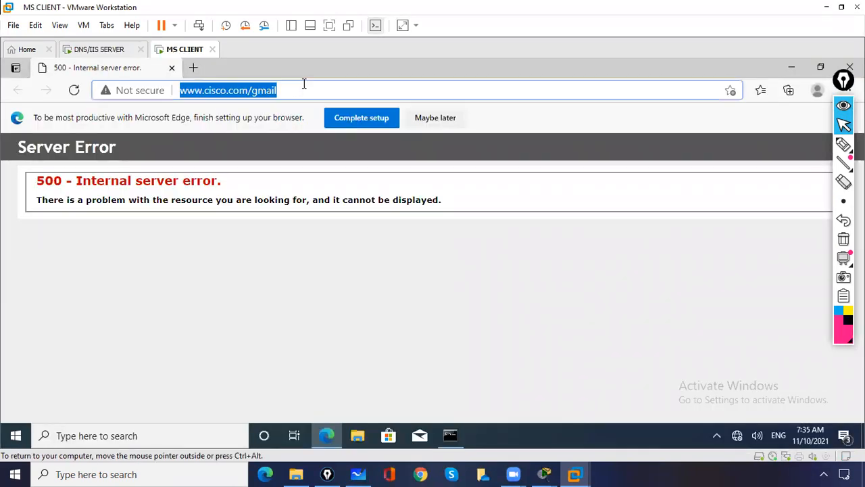
pyautogui.press('Return')
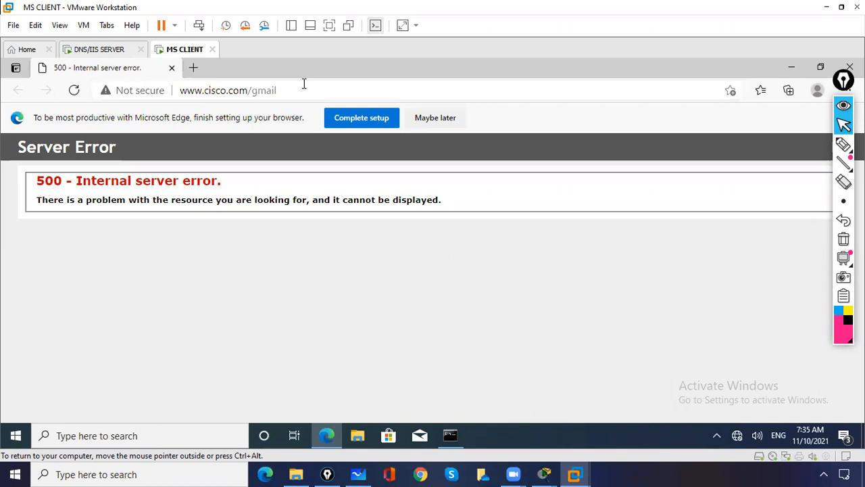
pyautogui.click(193, 69)
pyautogui.click(172, 67)
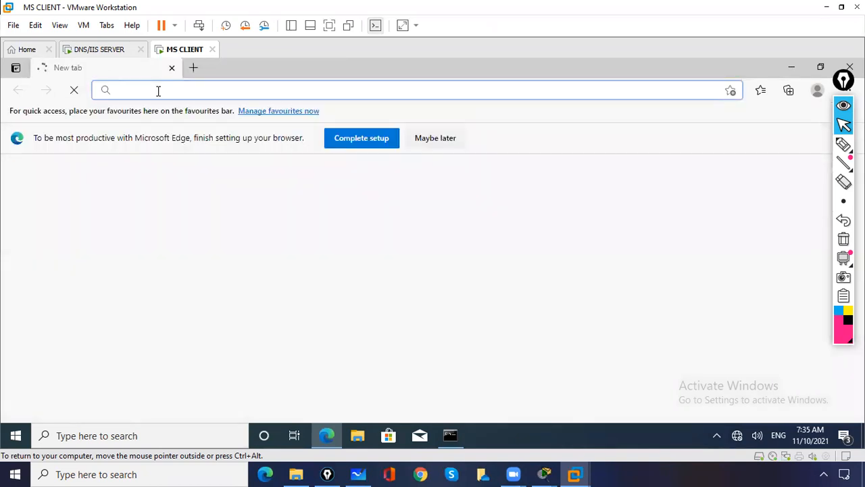
pyautogui.write('www.isc')
pyautogui.press('BackSpace')
pyautogui.press('BackSpace')
pyautogui.press('BackSpace')
pyautogui.write('cisco.com/gmail')
pyautogui.press('Return')
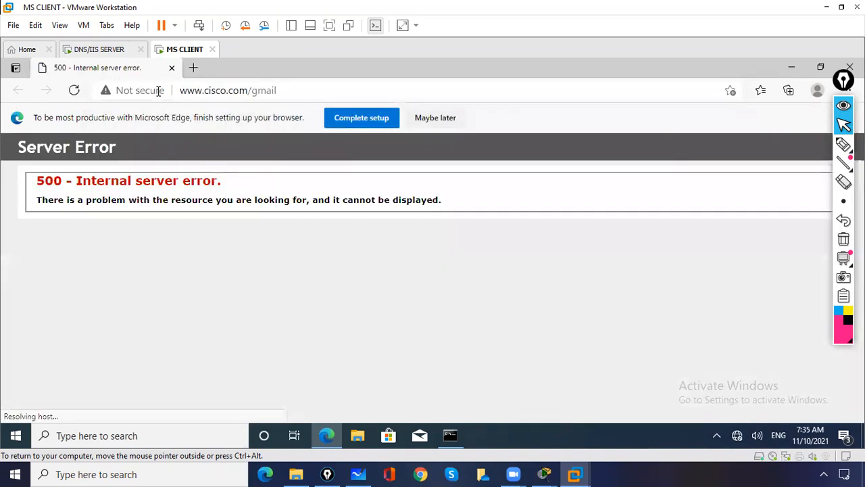
pyautogui.click(98, 50)
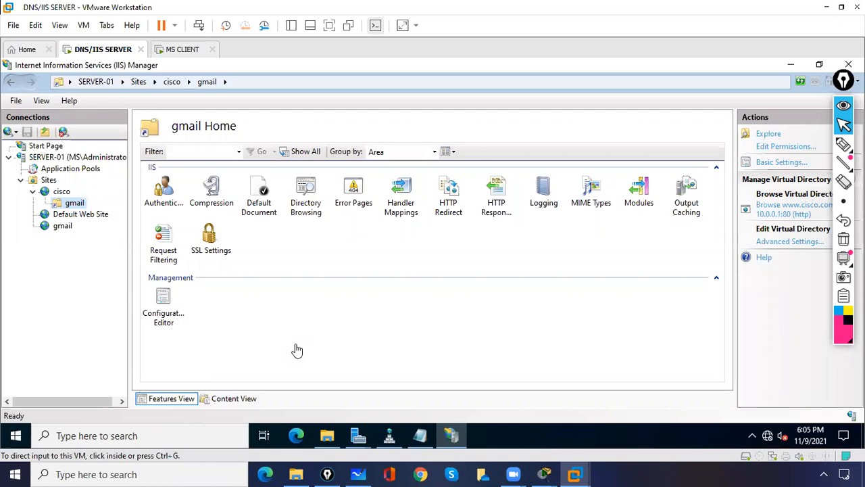
# - Check the gmail site's Directory Browsing and Default Document settings in IIS, dismissing the duplicate-entry error
pyautogui.click(77, 205)
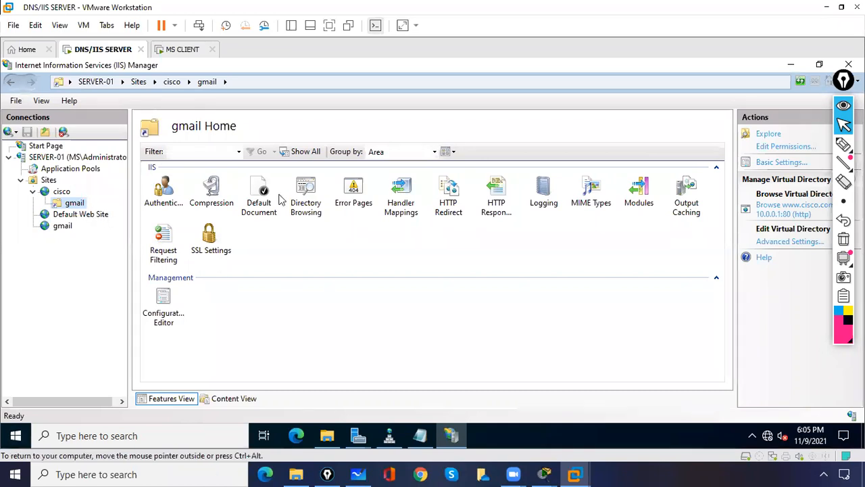
pyautogui.doubleClick(311, 203)
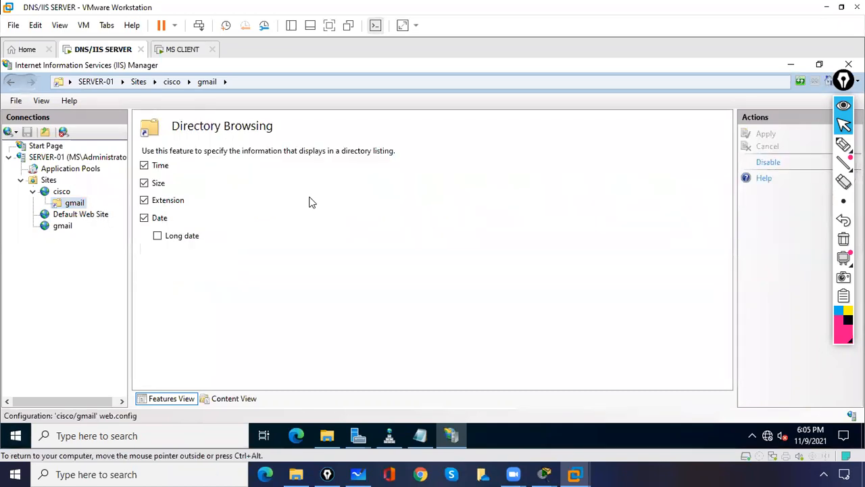
pyautogui.click(79, 209)
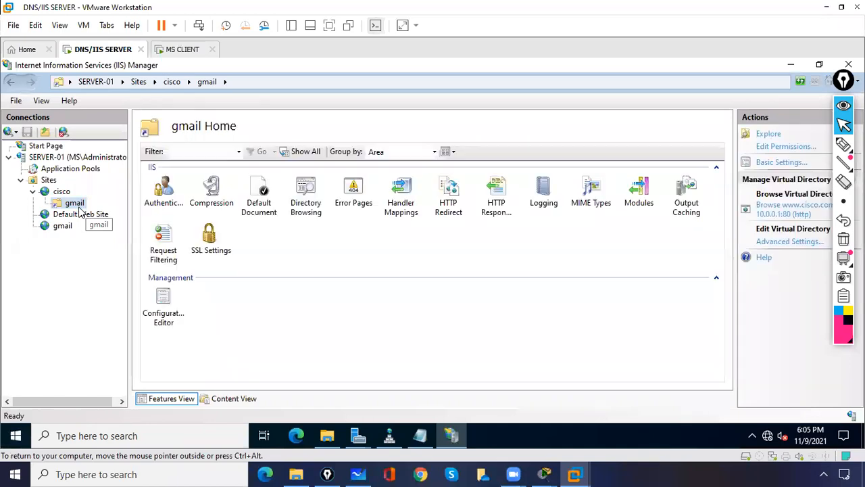
pyautogui.doubleClick(262, 196)
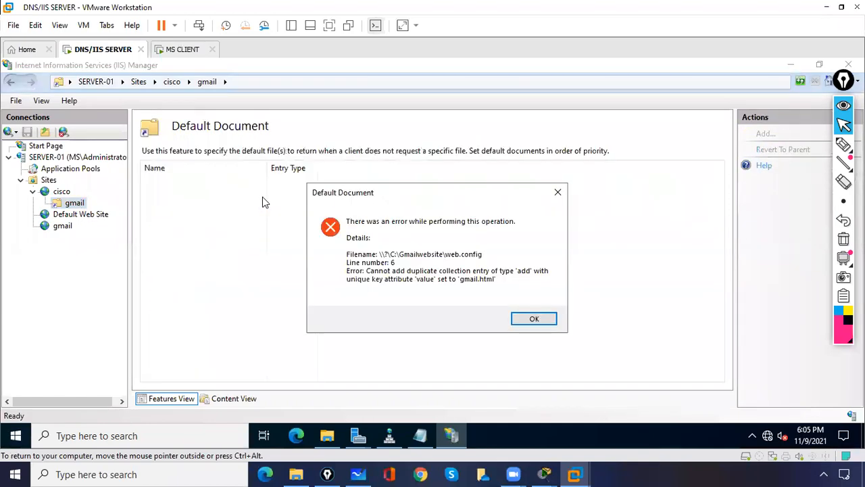
pyautogui.click(532, 318)
# - Recheck Default Document for the gmail directory under cisco, then minimize IIS Manager and Server Manager
pyautogui.click(68, 194)
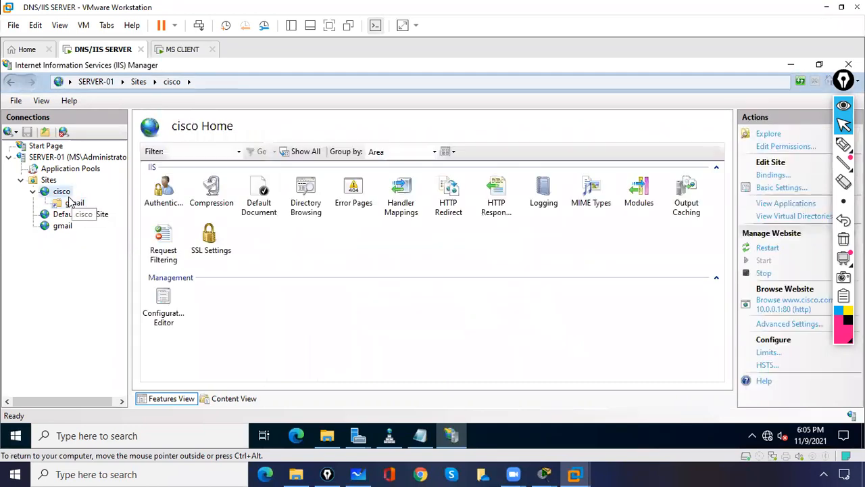
pyautogui.click(73, 202)
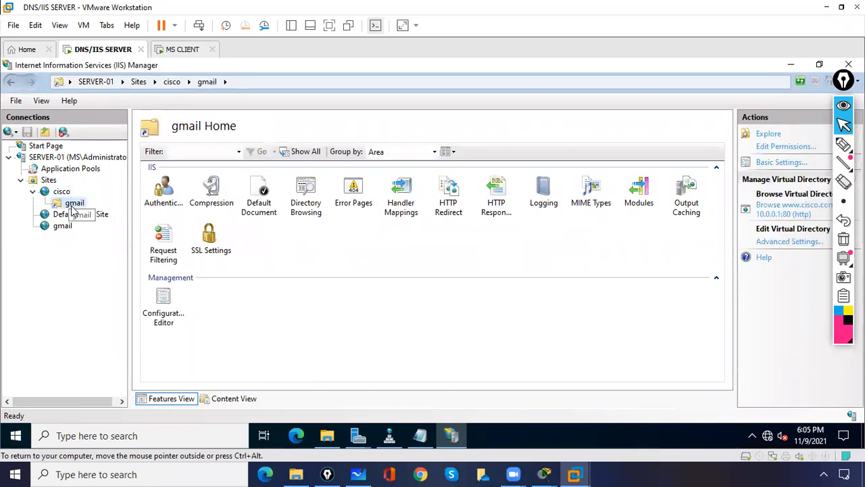
pyautogui.doubleClick(264, 189)
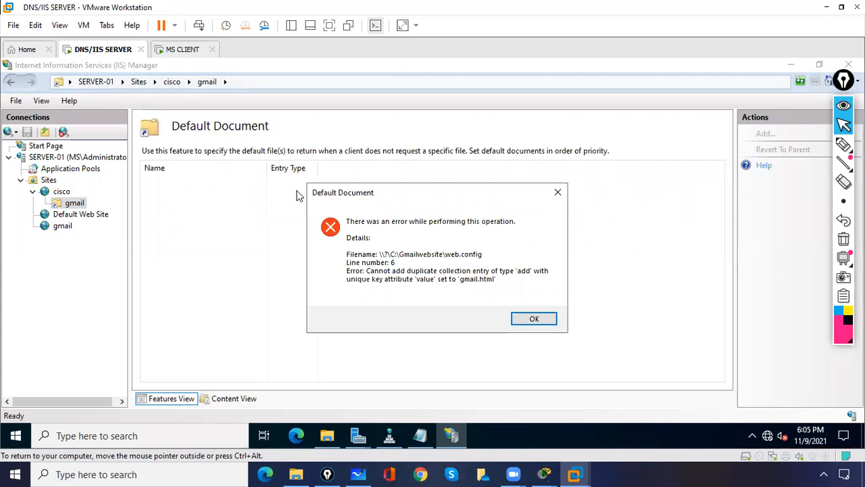
pyautogui.click(532, 319)
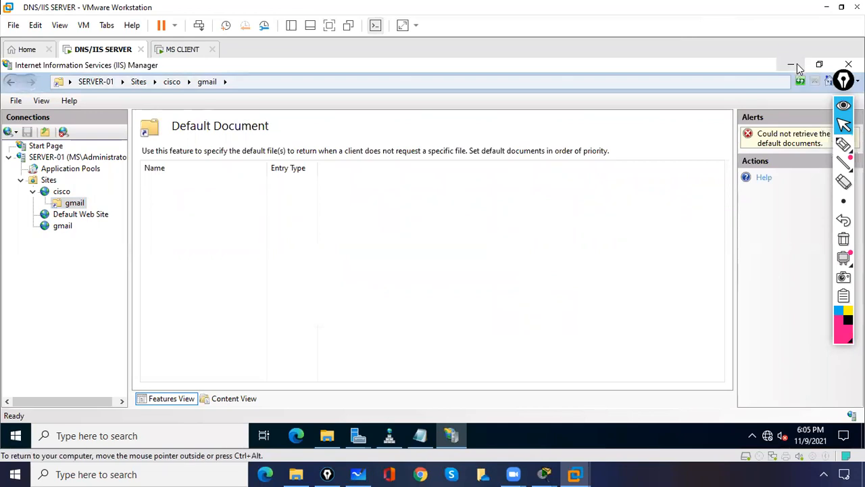
pyautogui.click(797, 64)
pyautogui.click(796, 66)
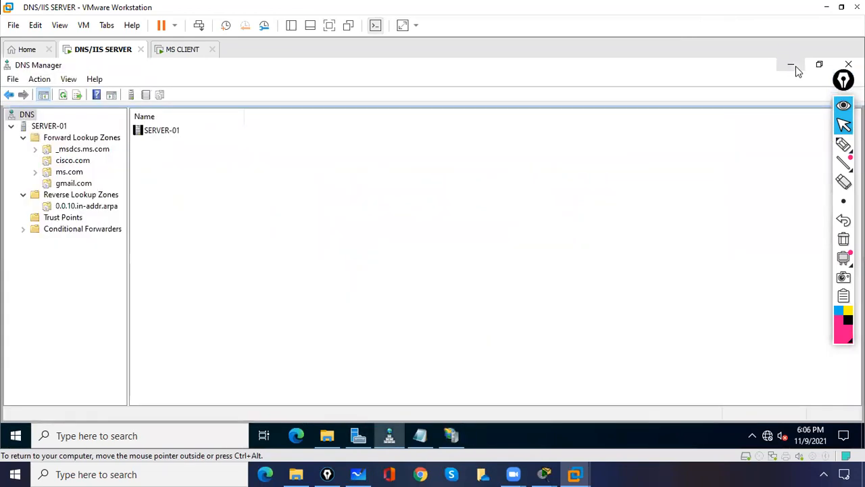
# - Minimize DNS Manager and open the C:\Gmailwebsite folder on the server through This PC
pyautogui.click(796, 67)
pyautogui.doubleClick(24, 154)
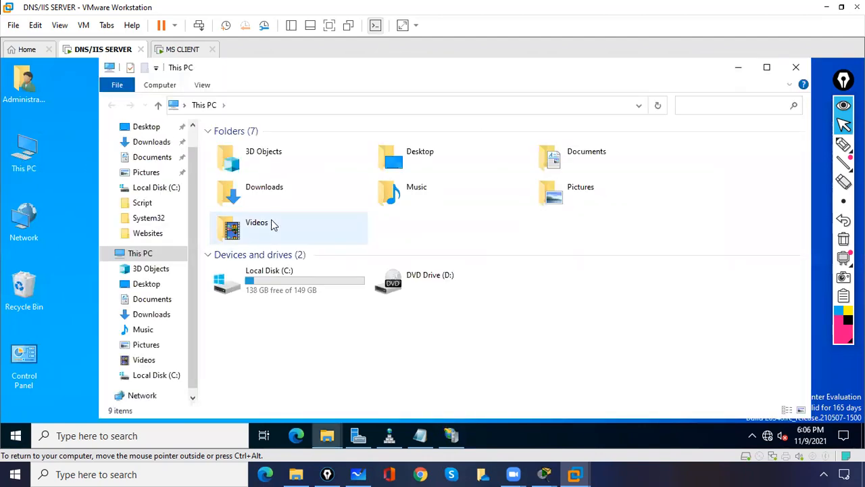
pyautogui.doubleClick(264, 297)
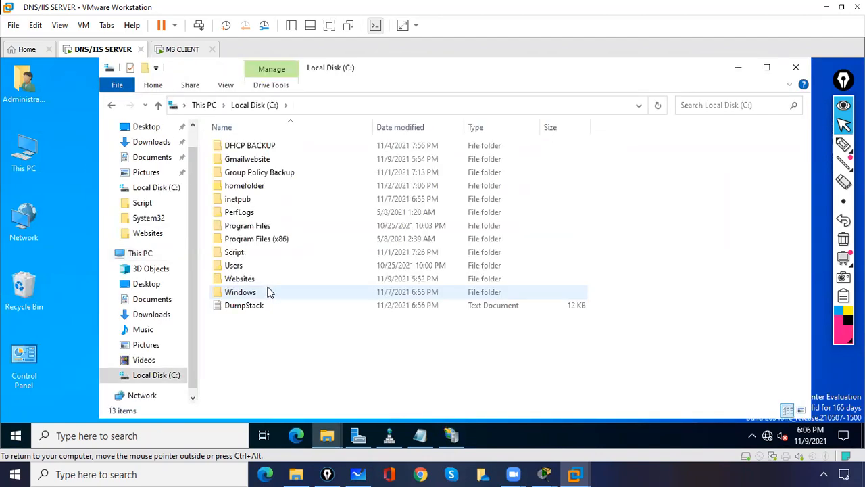
pyautogui.doubleClick(260, 164)
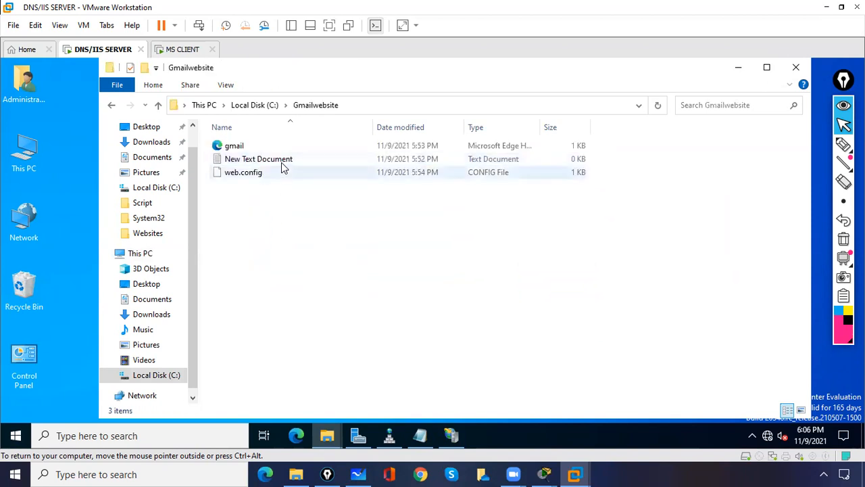
# - Delete New Text Document and web.config from Gmailwebsite, then switch to the MS CLIENT VM
pyautogui.click(284, 162)
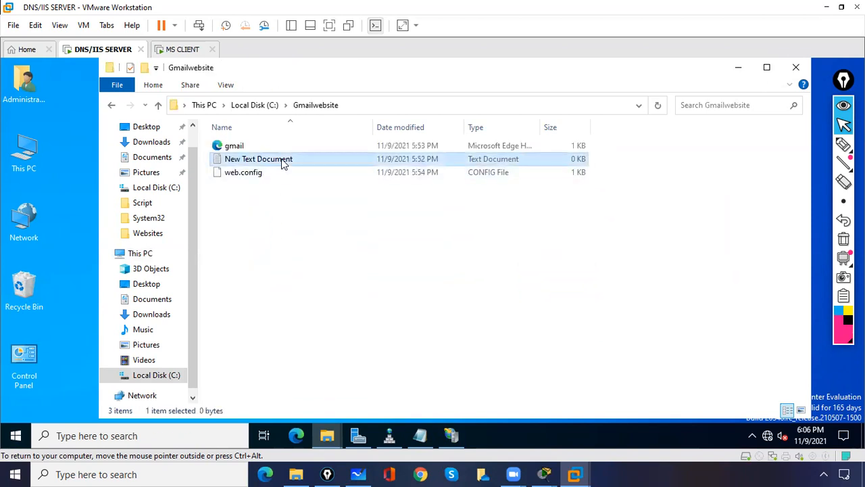
pyautogui.press('Delete')
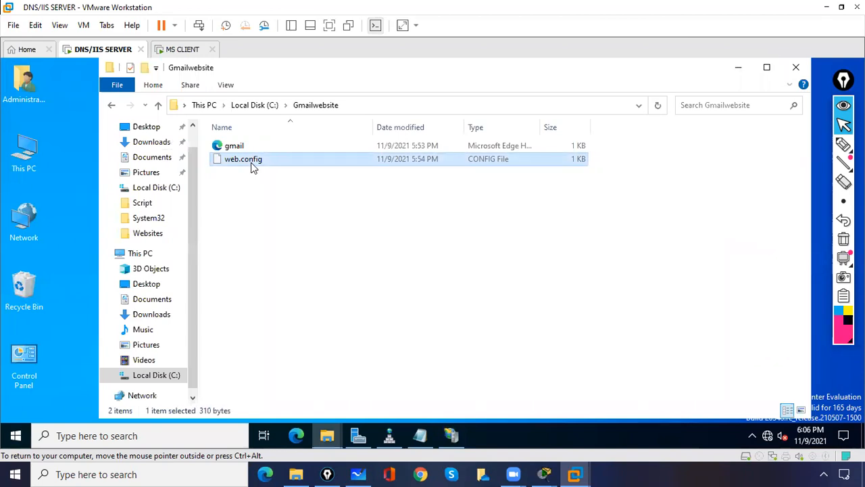
pyautogui.press('Delete')
pyautogui.click(179, 58)
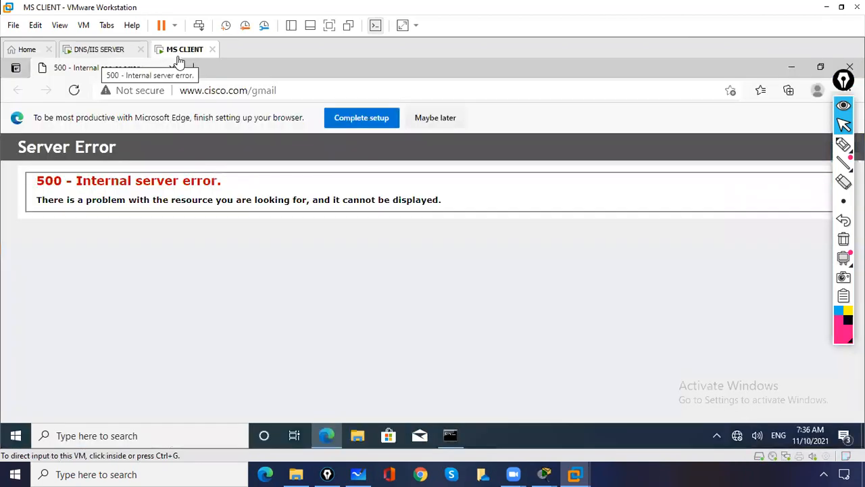
pyautogui.click(211, 95)
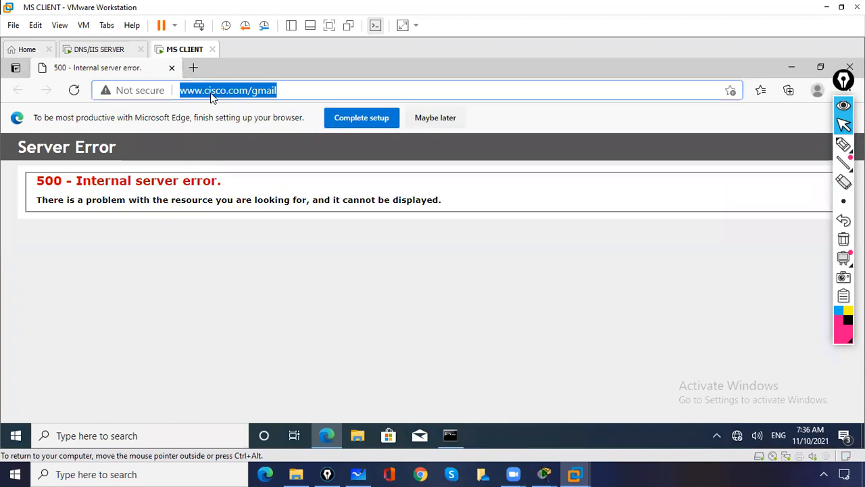
pyautogui.press('Return')
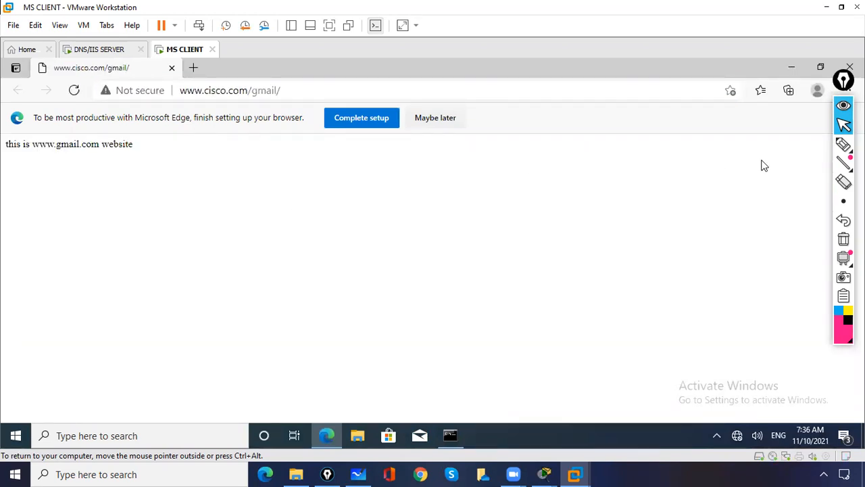
pyautogui.click(844, 145)
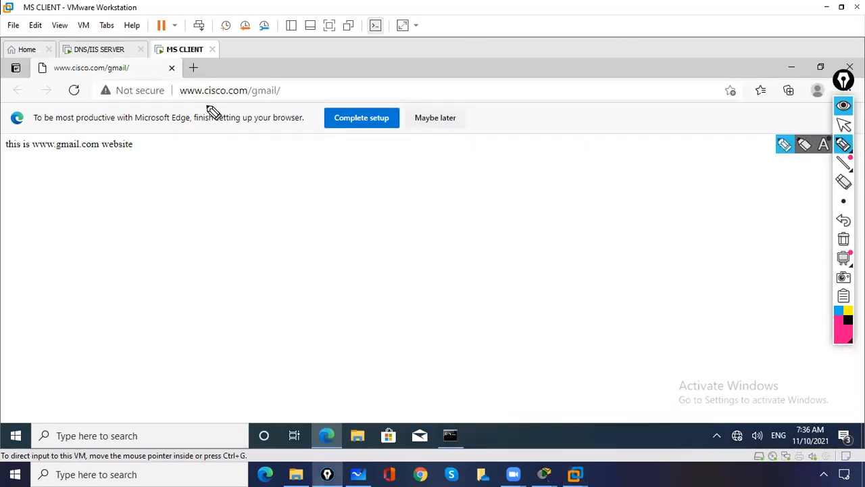
pyautogui.moveTo(196, 102); pyautogui.dragTo(254, 101)
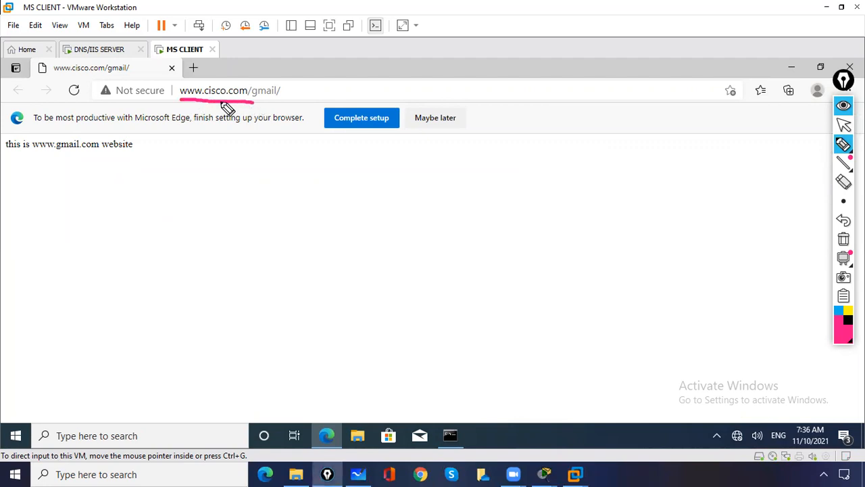
pyautogui.moveTo(34, 135)
pyautogui.mouseDown()
pyautogui.moveTo(27, 165)
pyautogui.moveTo(160, 132)
pyautogui.moveTo(37, 120)
pyautogui.mouseUp()
pyautogui.moveTo(63, 159); pyautogui.dragTo(79, 159)
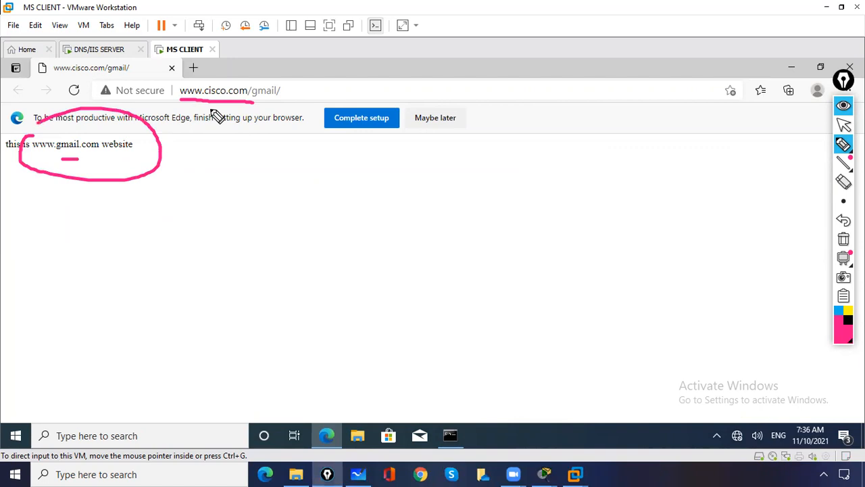
pyautogui.moveTo(211, 66); pyautogui.dragTo(217, 78)
pyautogui.click(843, 240)
pyautogui.click(843, 125)
pyautogui.moveTo(253, 93); pyautogui.dragTo(316, 91)
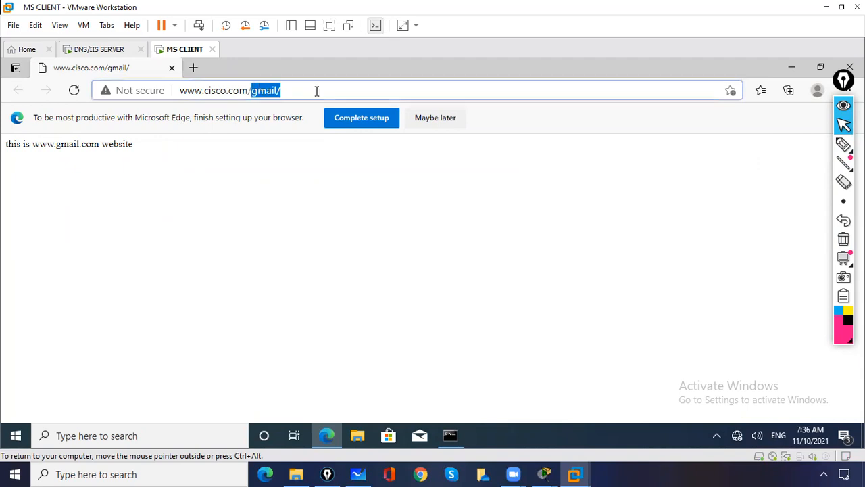
pyautogui.press('BackSpace')
pyautogui.press('Return')
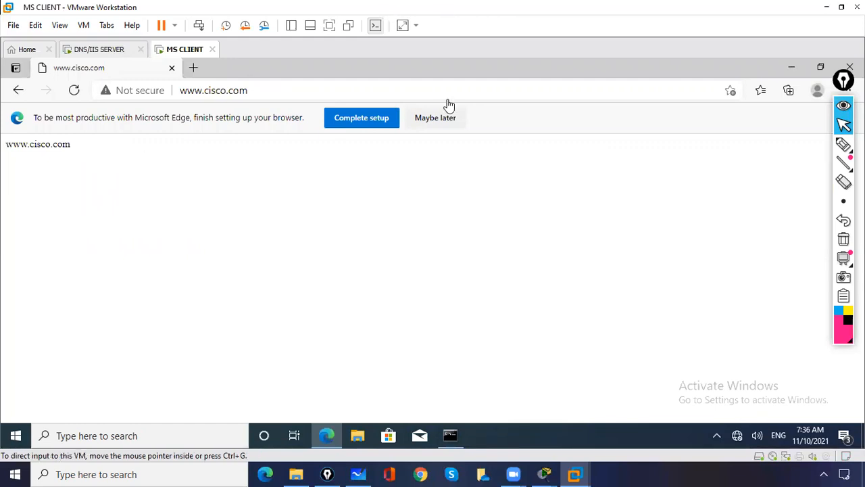
pyautogui.click(791, 68)
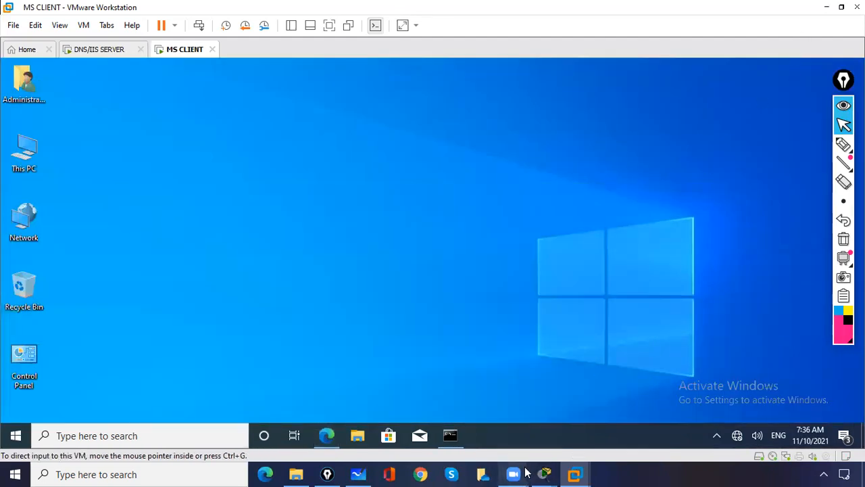
# - Minimize VMware Workstation and close the 003 WAN-ROUTING-CCNA File Explorer window
pyautogui.click(826, 8)
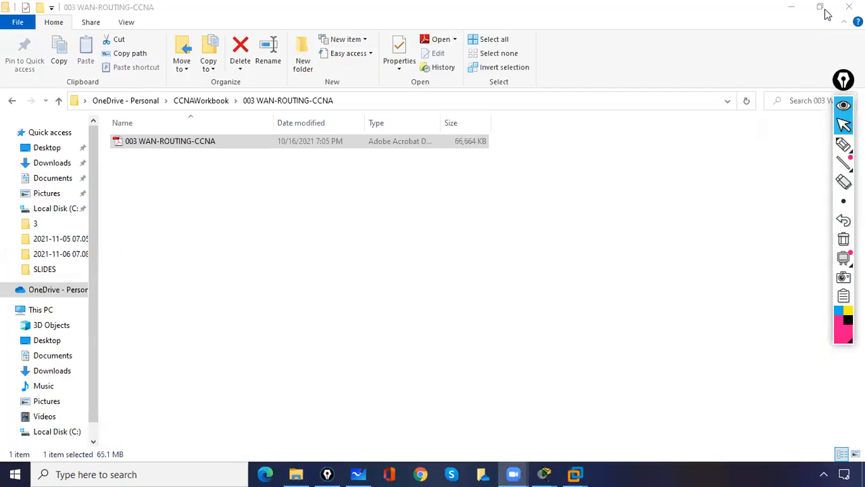
pyautogui.click(585, 34)
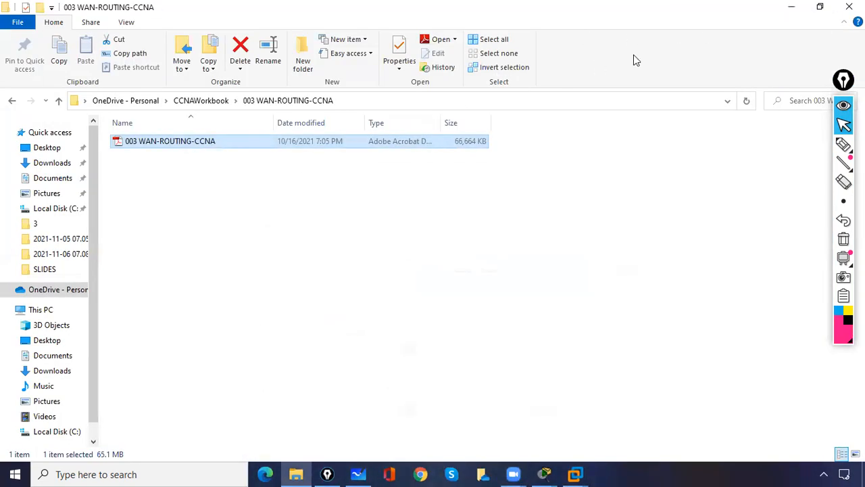
pyautogui.click(791, 7)
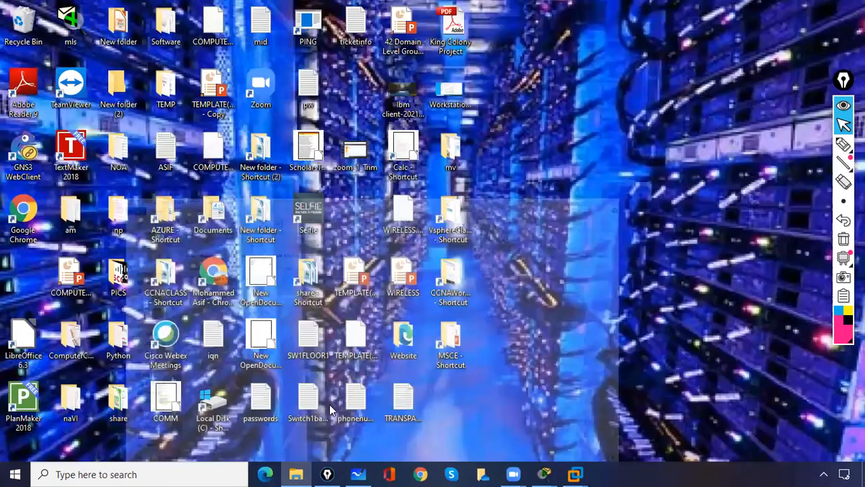
pyautogui.click(297, 474)
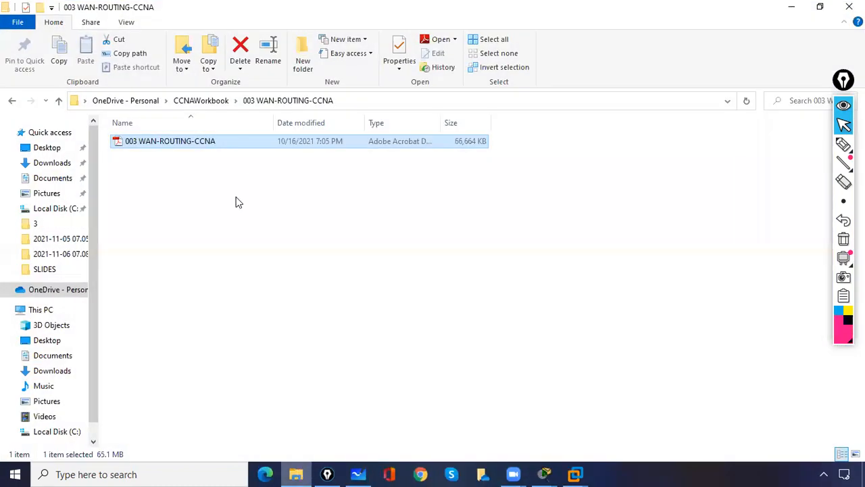
pyautogui.click(849, 6)
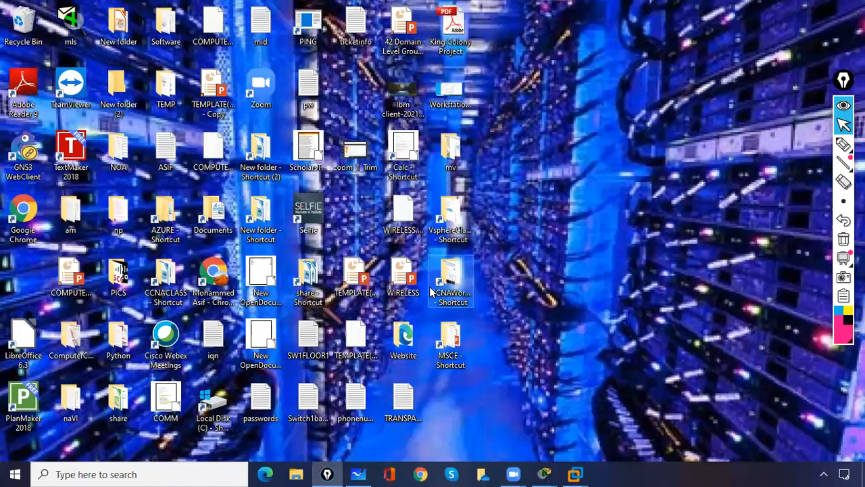
# - Open the MSCE SLIDES folder, launch the 78 FTP presentation, and minimize File Explorer
pyautogui.doubleClick(450, 343)
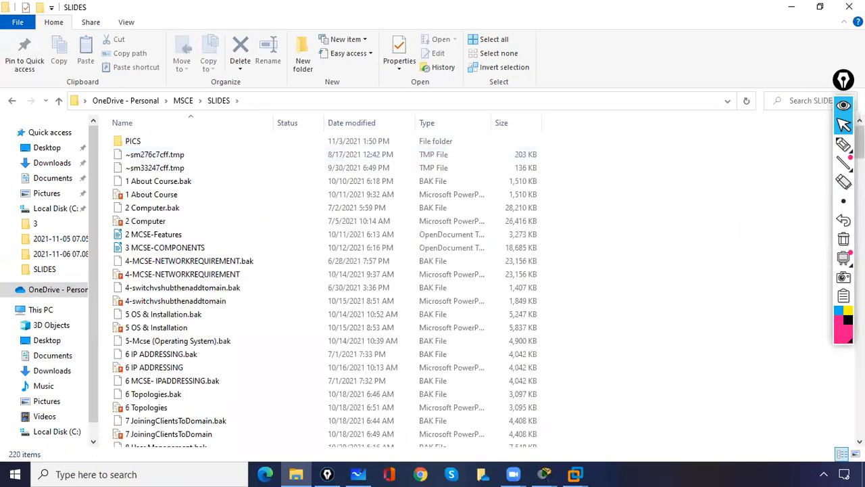
pyautogui.click(844, 182)
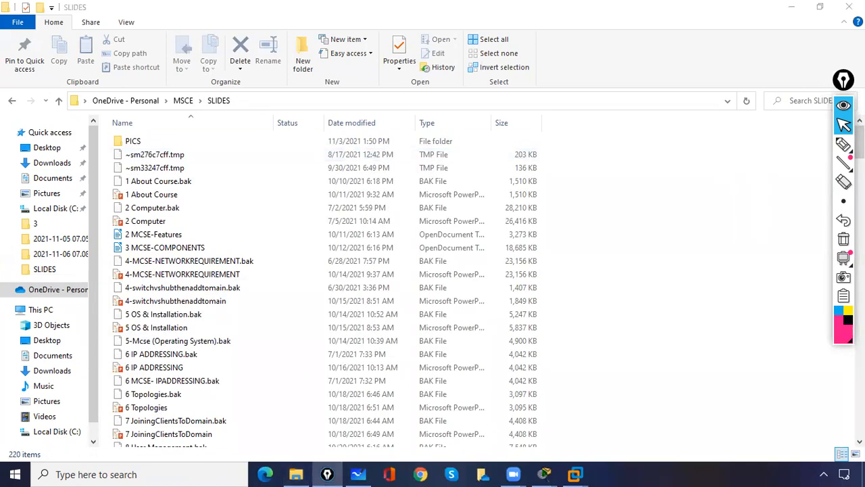
pyautogui.moveTo(844, 81); pyautogui.dragTo(824, 83)
pyautogui.moveTo(860, 138); pyautogui.dragTo(860, 344)
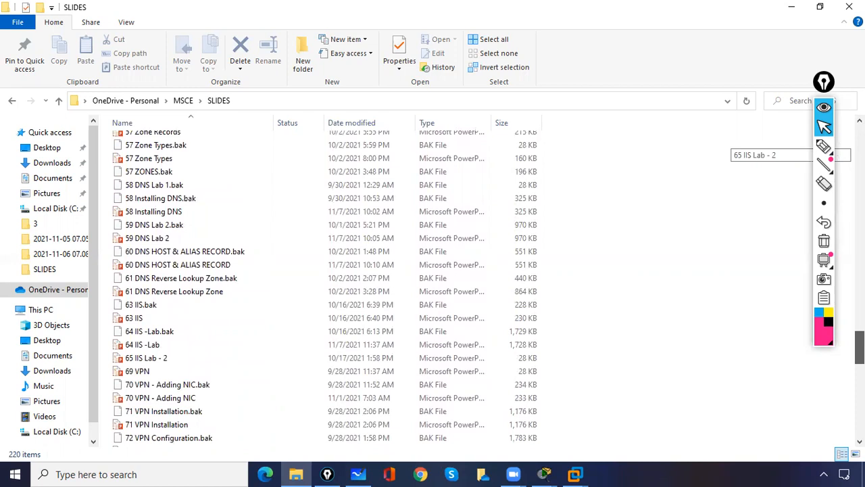
pyautogui.moveTo(860, 344); pyautogui.dragTo(843, 371)
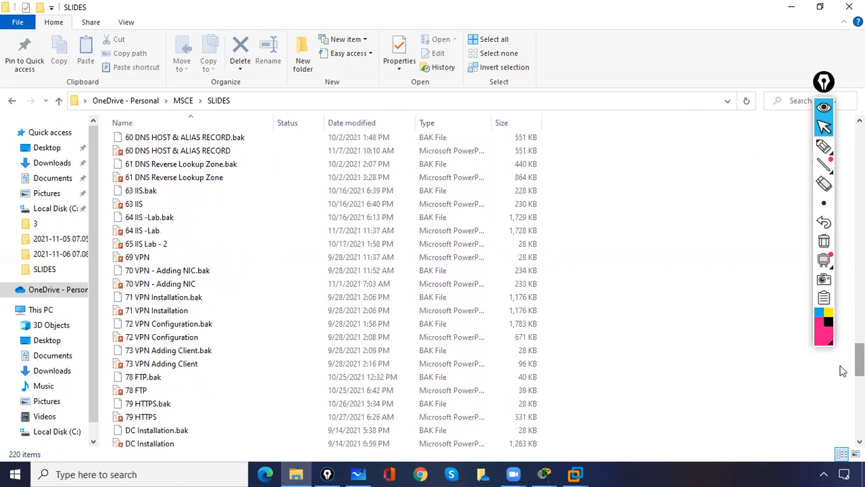
pyautogui.doubleClick(139, 391)
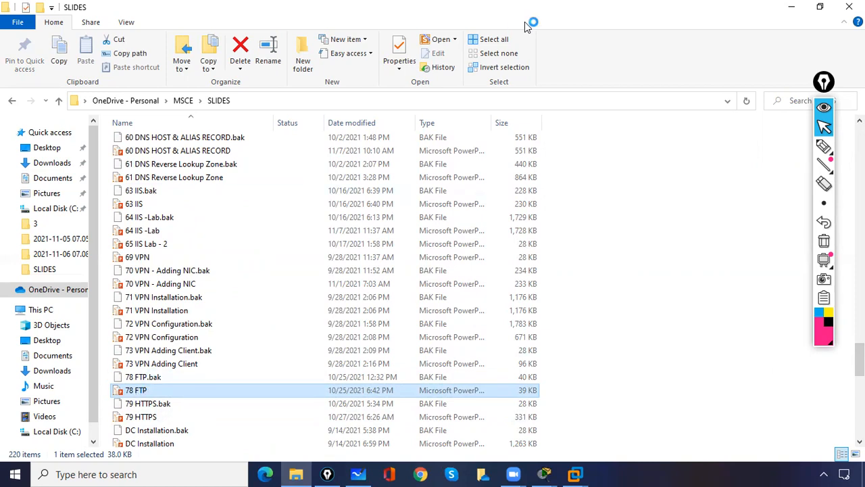
pyautogui.click(791, 8)
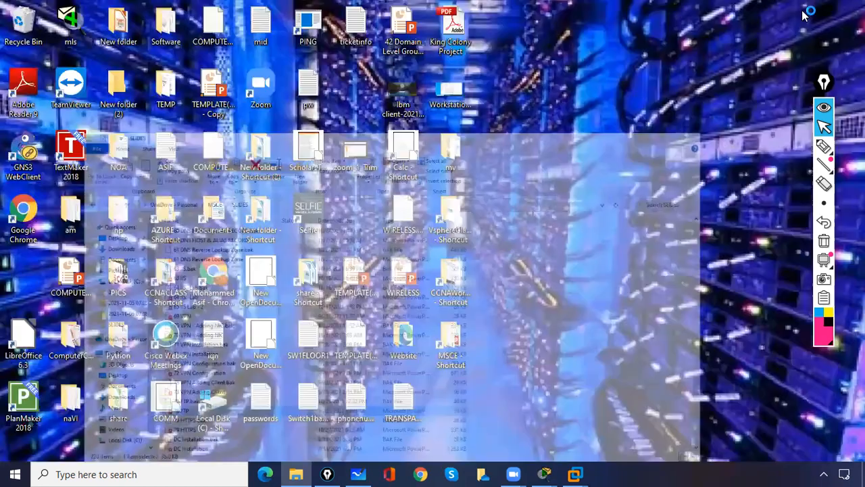